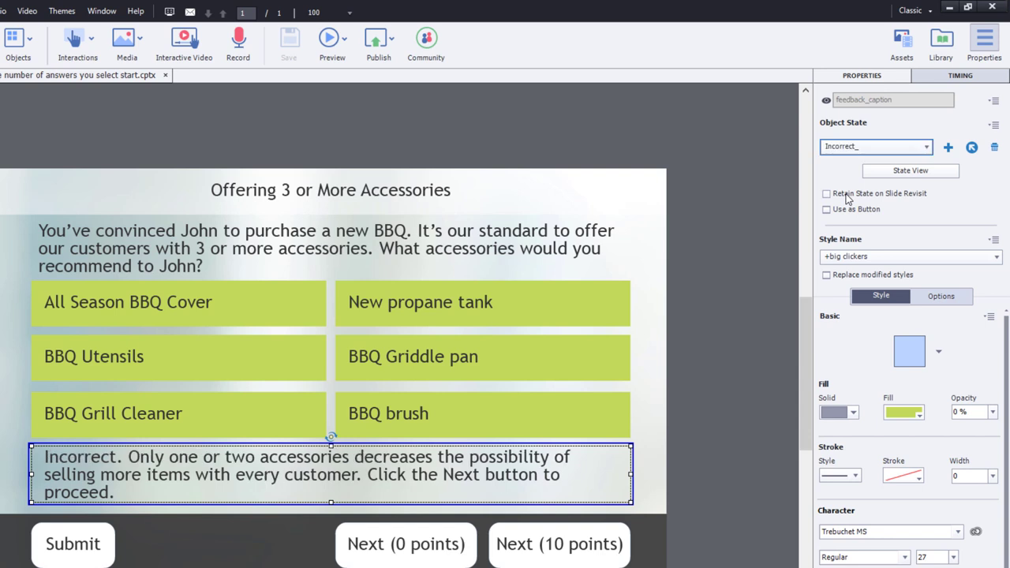
Select the Submit button on the quiz slide.
{"action": "left_click", "coordinate": [47, 544]}
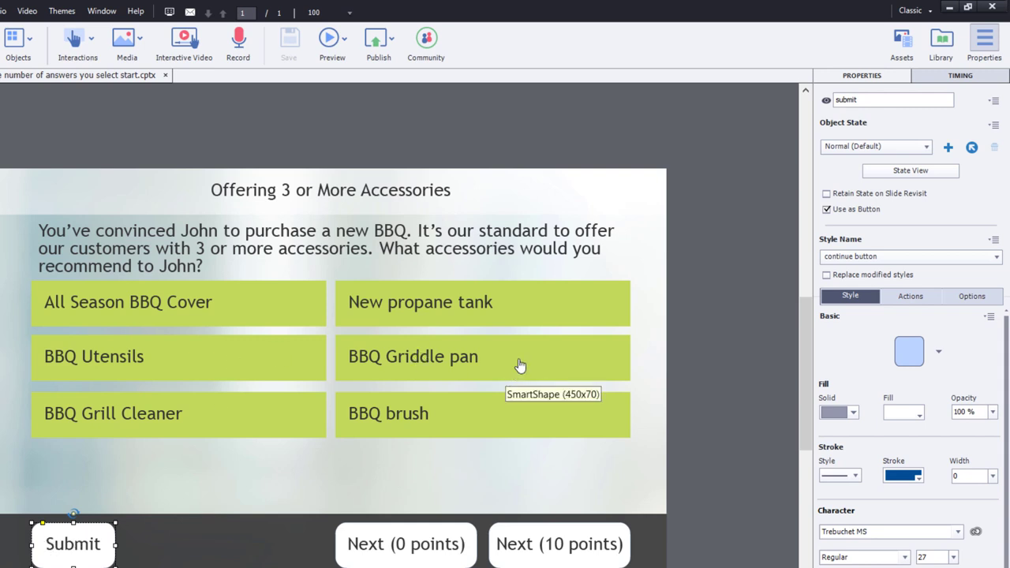
{"action": "left_click", "coordinate": [452, 552]}
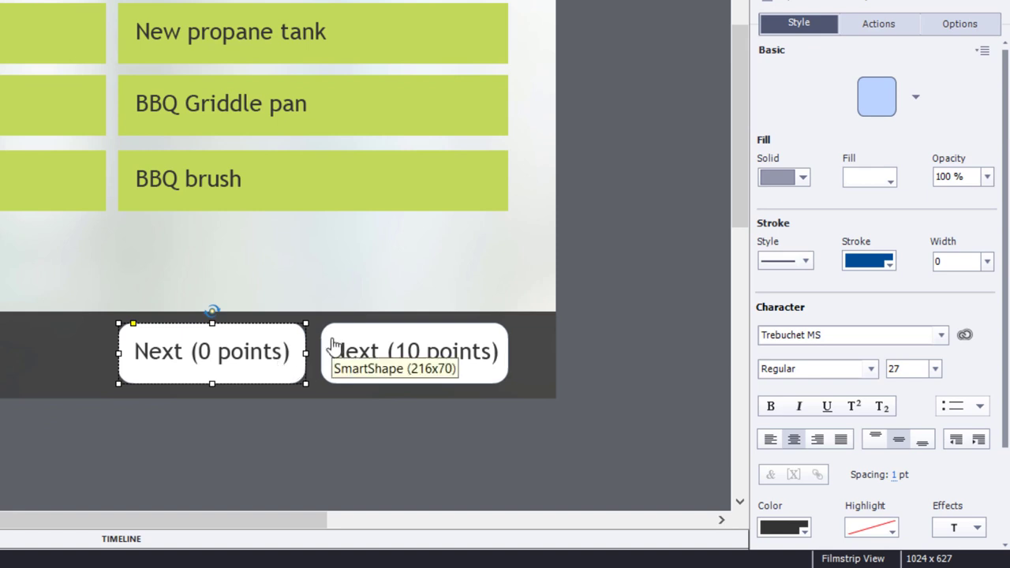
{"action": "left_click", "coordinate": [874, 25]}
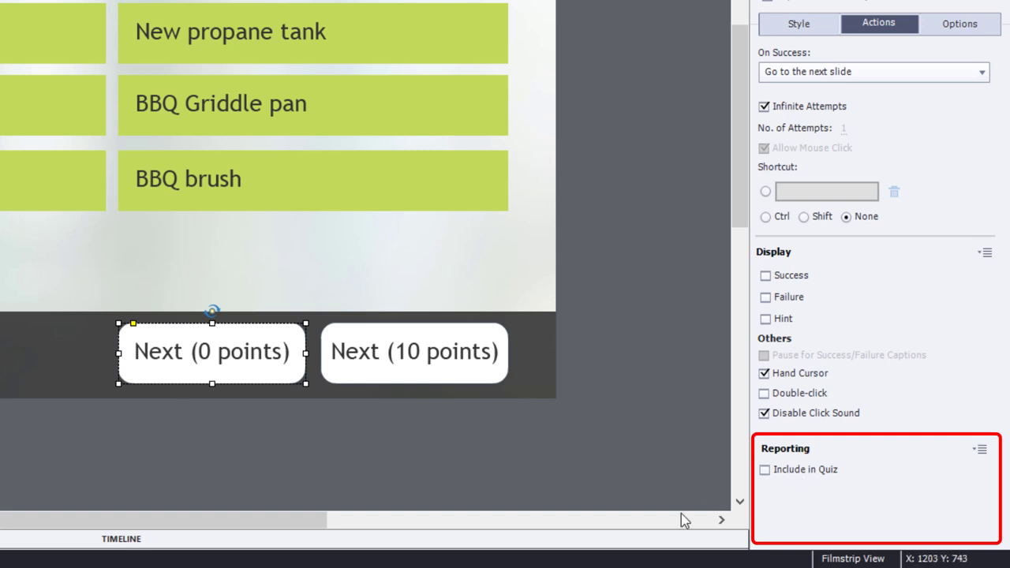
{"action": "left_click", "coordinate": [382, 355]}
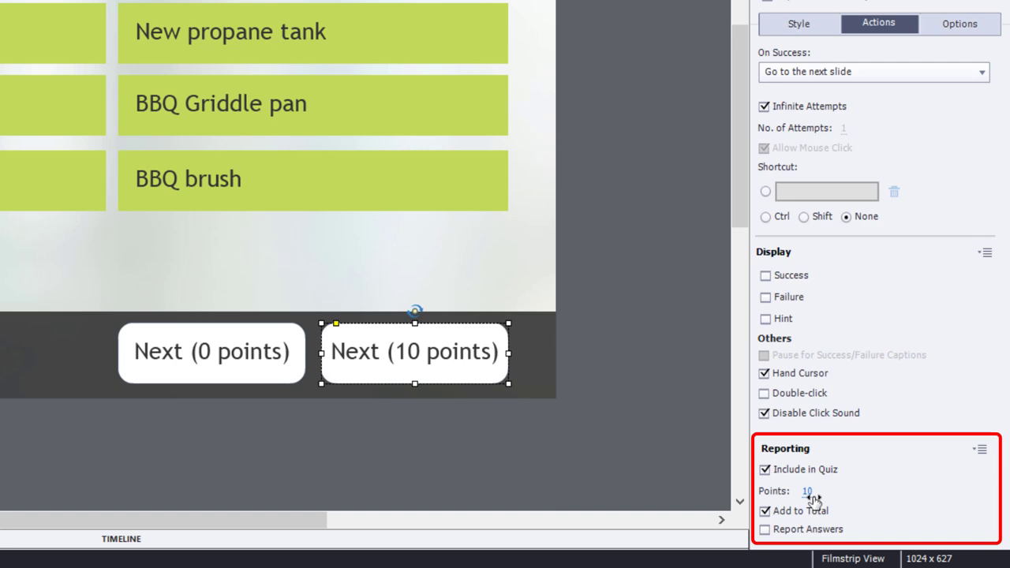
{"action": "left_click", "coordinate": [651, 345]}
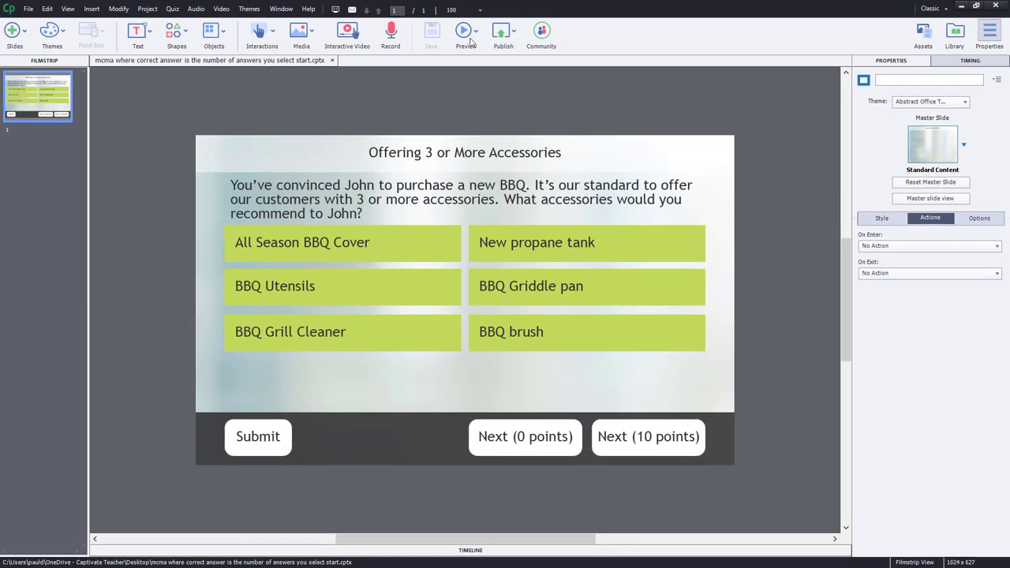
In Project > Variables, create user variable _slide01_button01 with value 0.
{"action": "left_click", "coordinate": [147, 9]}
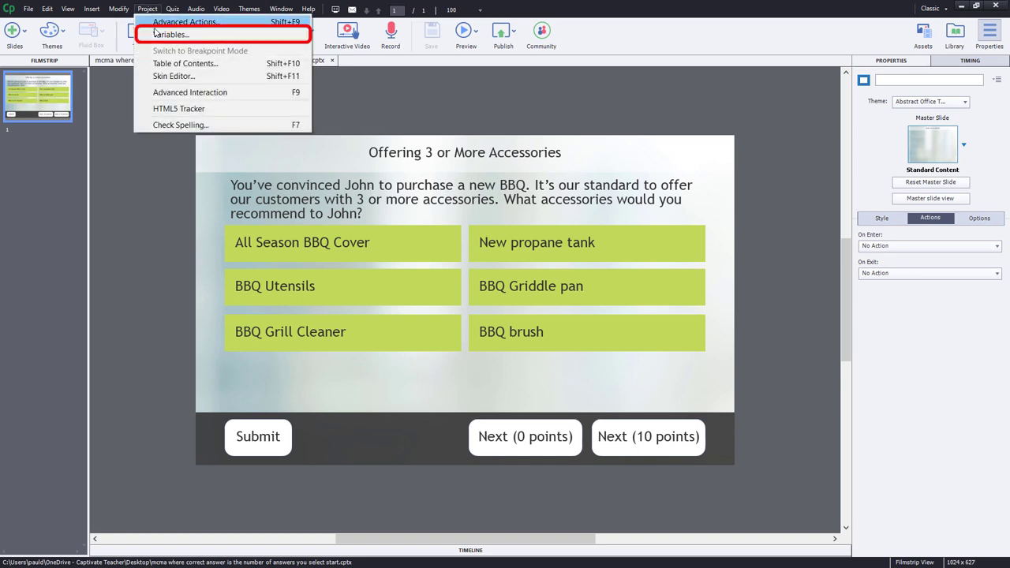
{"action": "left_click", "coordinate": [160, 35]}
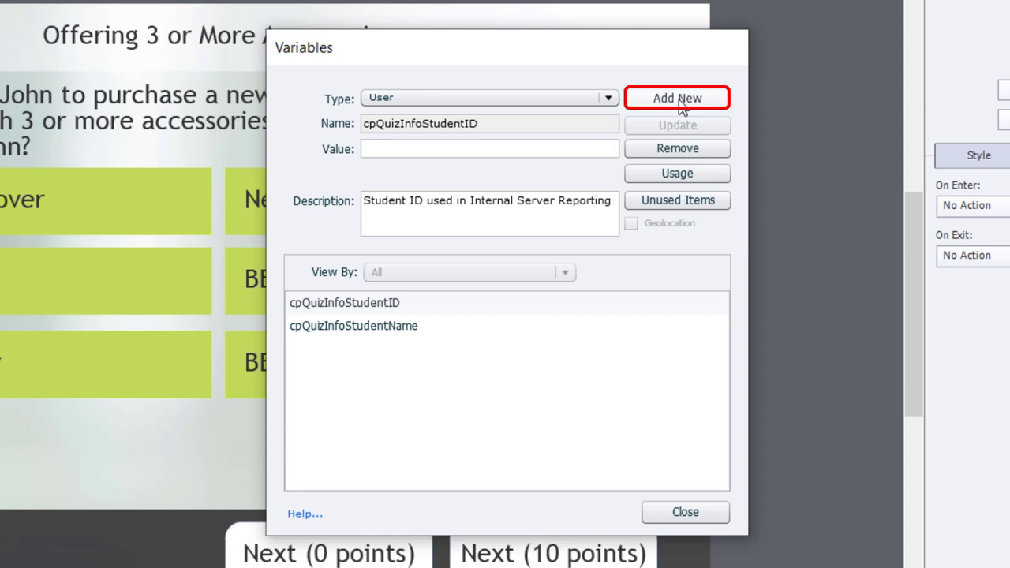
{"action": "left_click", "coordinate": [680, 101]}
{"action": "left_click", "coordinate": [450, 123]}
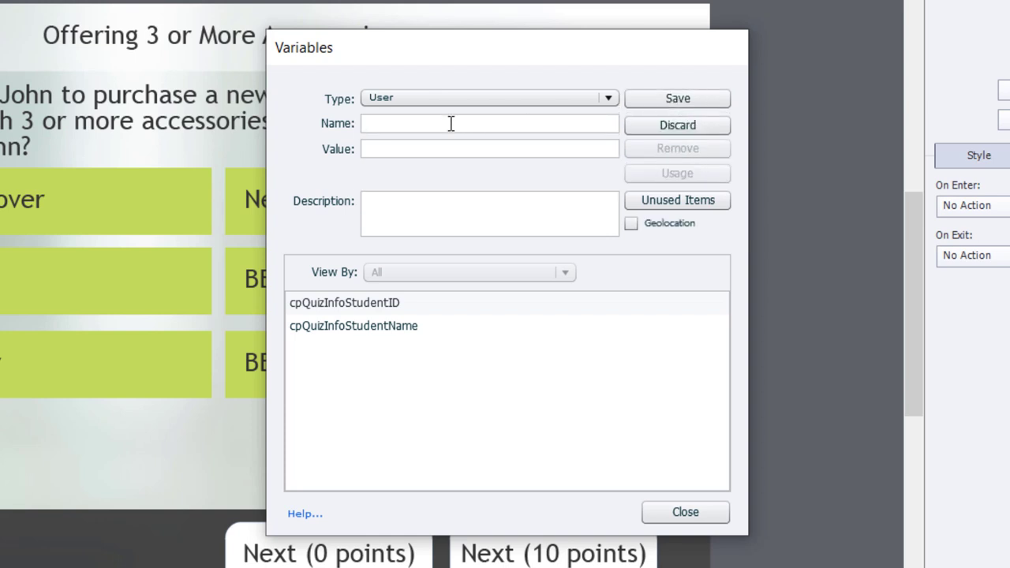
{"action": "type", "text": "_slide01_button01"}
{"action": "key", "text": "ctrl+a"}
{"action": "key", "text": "ctrl+c"}
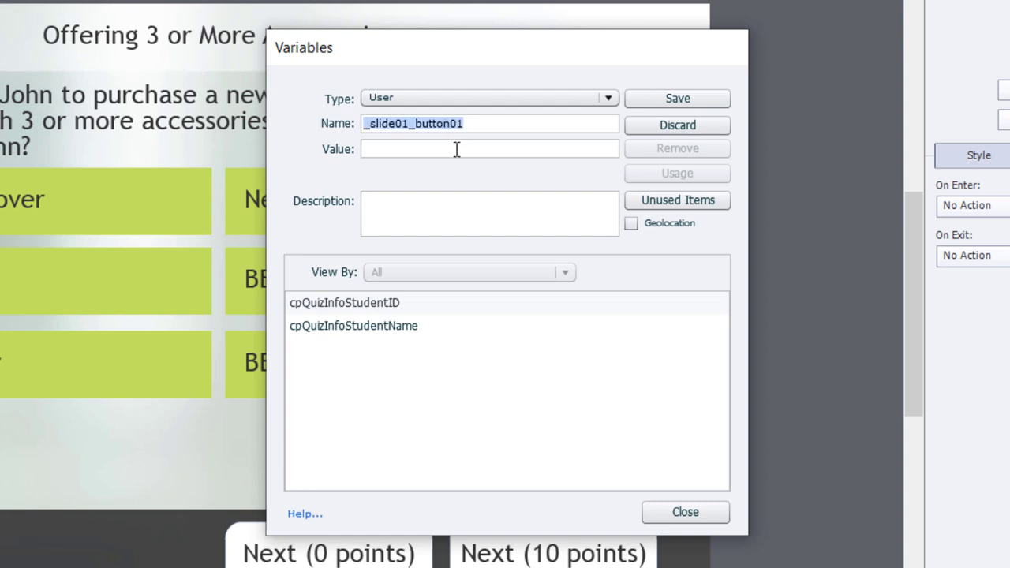
{"action": "left_click", "coordinate": [456, 149]}
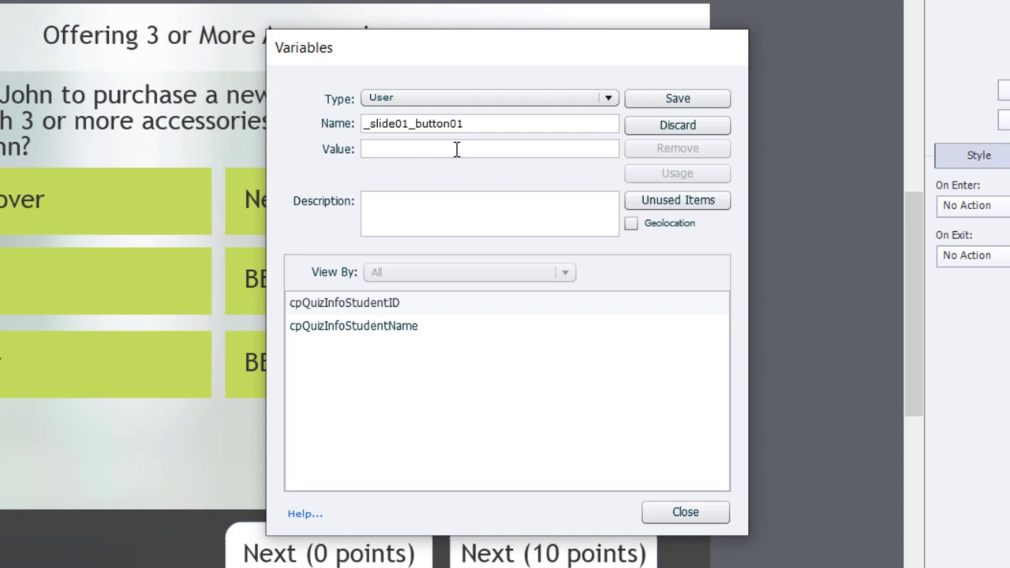
{"action": "type", "text": "0"}
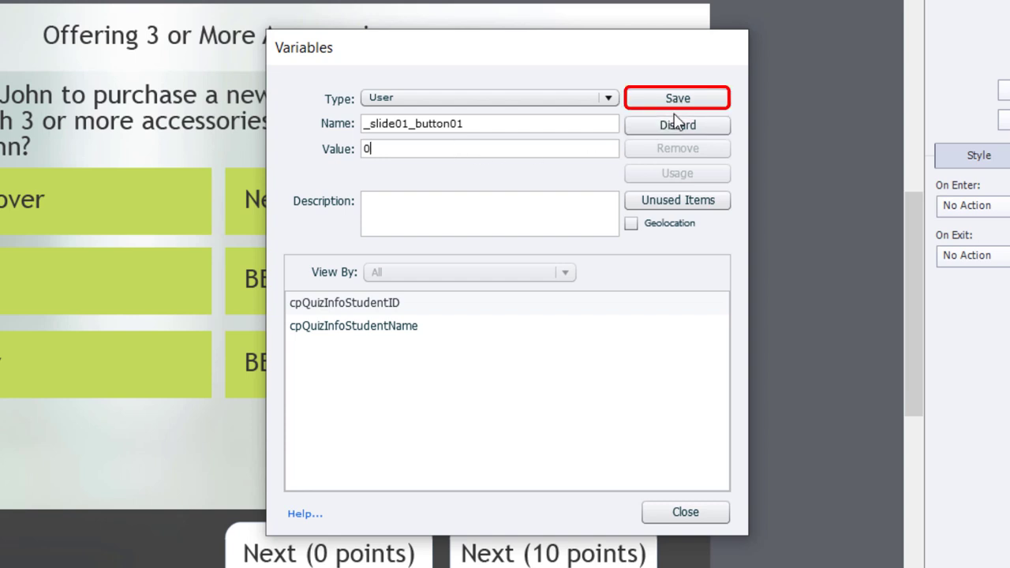
{"action": "left_click", "coordinate": [690, 101]}
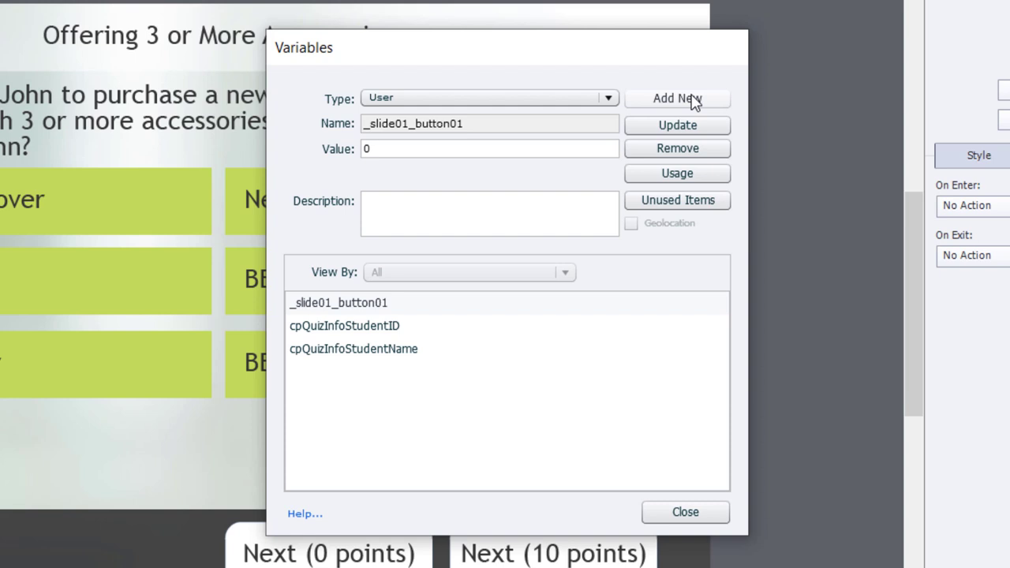
Add variables _slide01_button02 and _slide01_button03, each with value 0.
{"action": "left_click", "coordinate": [677, 98]}
{"action": "key", "text": "ctrl+v"}
{"action": "key", "text": "BackSpace"}
{"action": "type", "text": "2"}
{"action": "left_click", "coordinate": [591, 146]}
{"action": "type", "text": "0"}
{"action": "left_click", "coordinate": [678, 99]}
{"action": "key", "text": "ctrl+v"}
{"action": "key", "text": "BackSpace"}
{"action": "type", "text": "3"}
{"action": "double_click", "coordinate": [693, 102]}
Add variables _slide01_button04, _slide01_button05 and _slide01_button06, each with value 0.
{"action": "key", "text": "ctrl+v"}
{"action": "key", "text": "BackSpace"}
{"action": "type", "text": "4"}
{"action": "key", "text": "Tab"}
{"action": "type", "text": "0"}
{"action": "left_click", "coordinate": [669, 103]}
{"action": "left_click", "coordinate": [677, 99]}
{"action": "key", "text": "ctrl+v"}
{"action": "key", "text": "BackSpace"}
{"action": "type", "text": "5"}
{"action": "key", "text": "Tab"}
{"action": "type", "text": "0"}
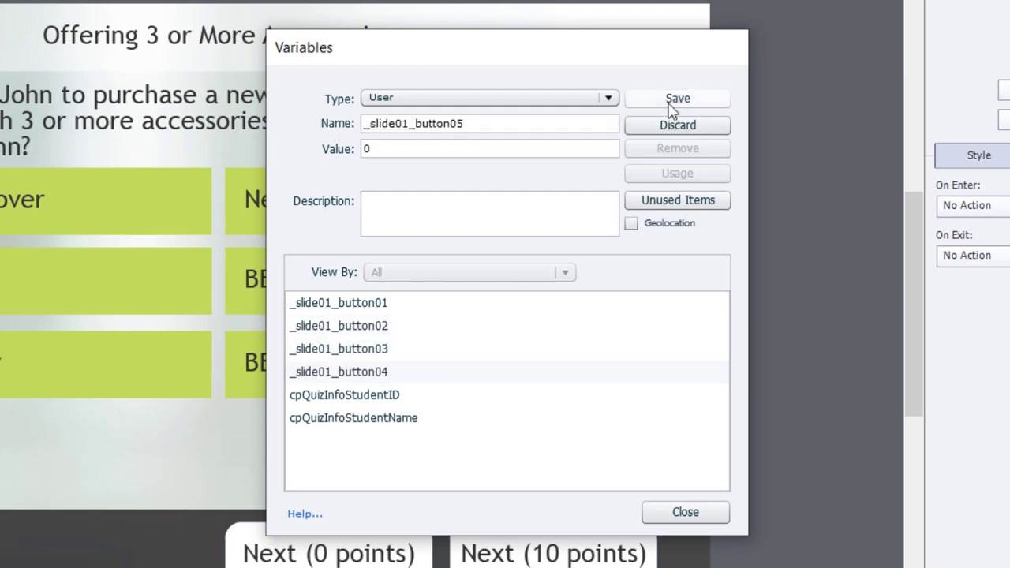
{"action": "double_click", "coordinate": [669, 103]}
{"action": "key", "text": "ctrl+v"}
{"action": "key", "text": "BackSpace"}
{"action": "type", "text": "6\t0"}
{"action": "left_click", "coordinate": [677, 99]}
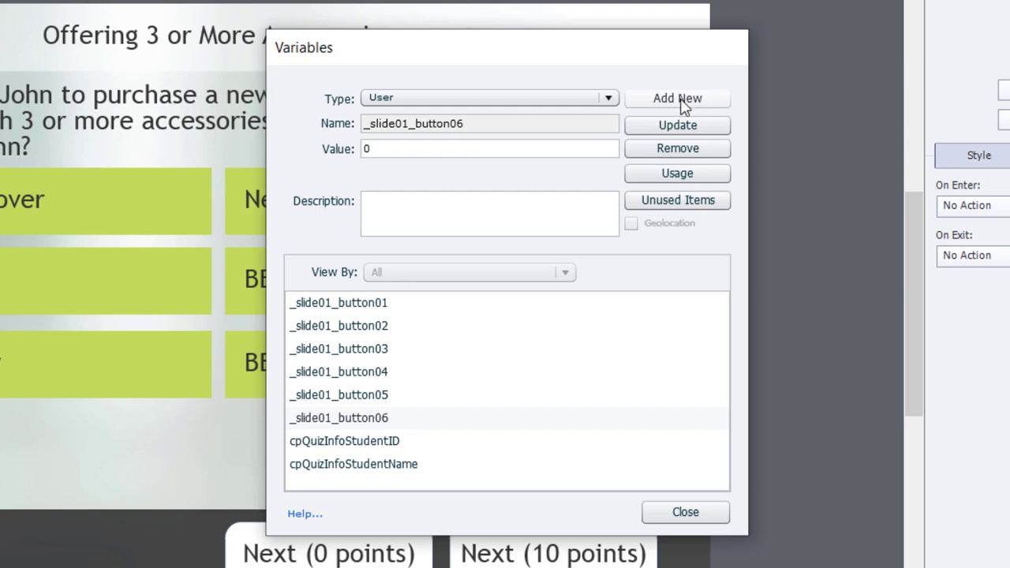
{"action": "left_click", "coordinate": [680, 101]}
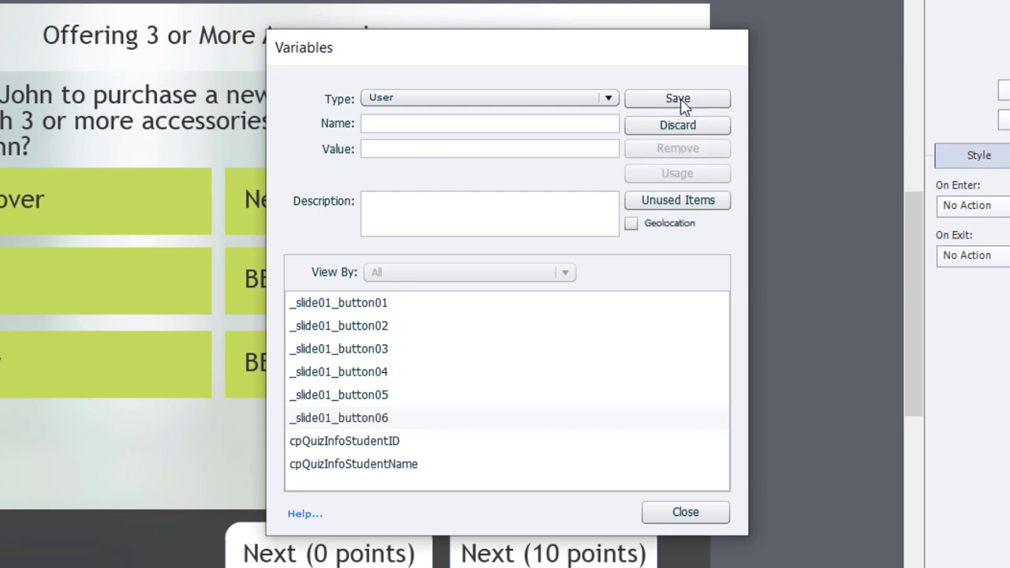
Save _slide01_total_selected_buttons with value 0 and close the Variables dialog.
{"action": "type", "text": "_slide01_total_selected"}
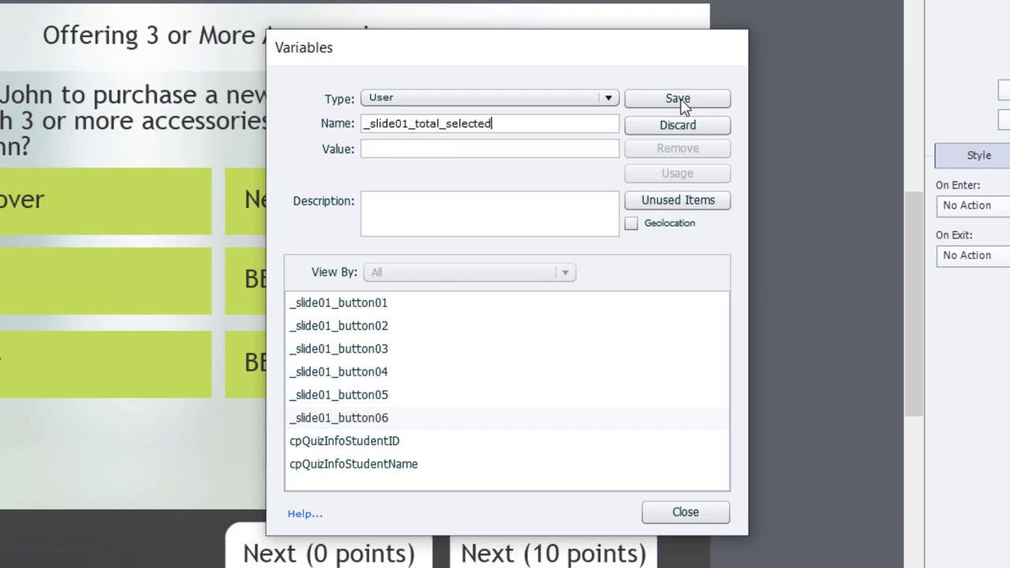
{"action": "type", "text": "_buttons"}
{"action": "left_click", "coordinate": [588, 150]}
{"action": "type", "text": "0"}
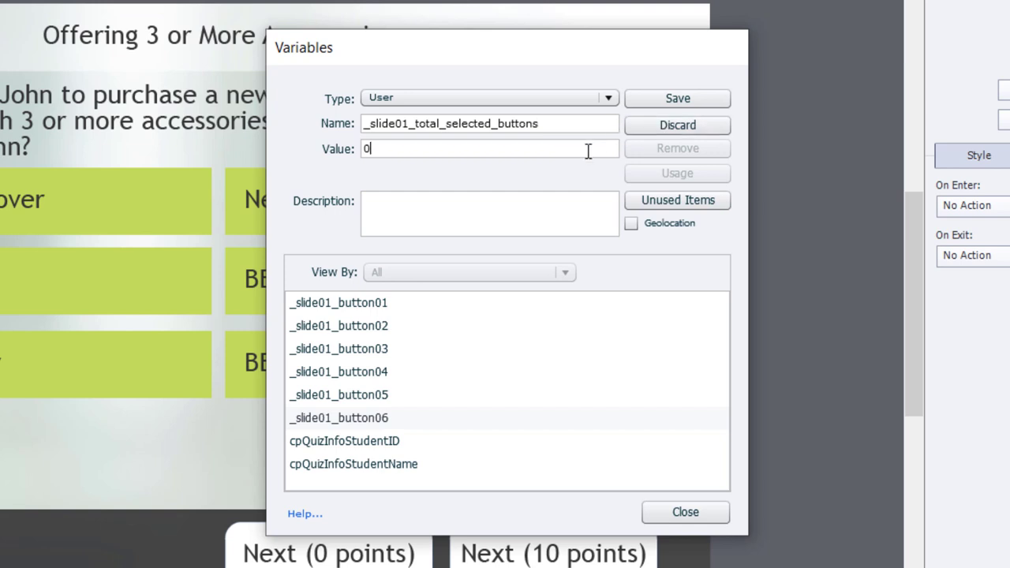
{"action": "left_click", "coordinate": [688, 103]}
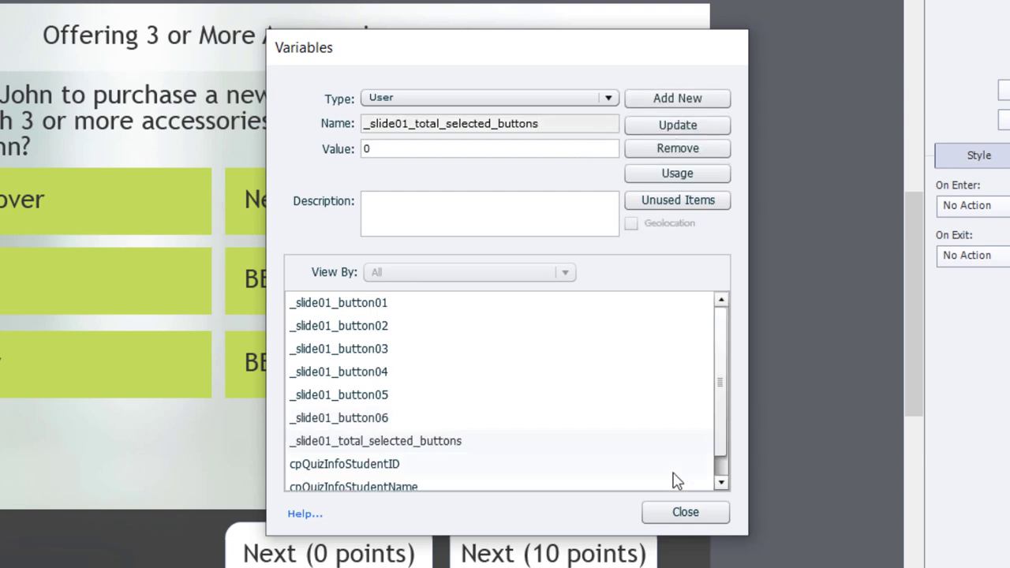
{"action": "left_click", "coordinate": [681, 513]}
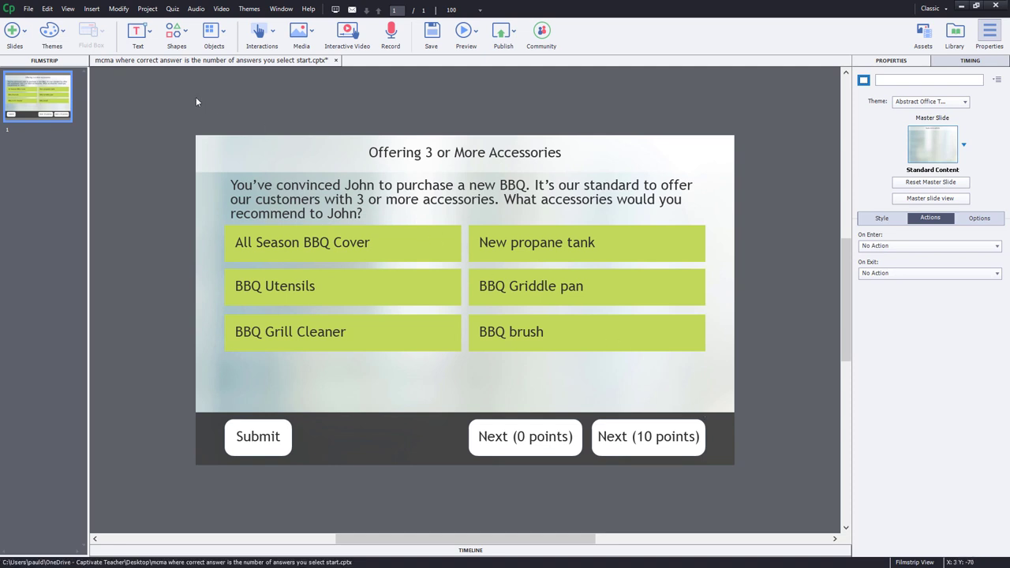
Create advanced action slide_01_on_enter whose first statement assigns literal 0 to _slide01_button01.
{"action": "left_click", "coordinate": [146, 11]}
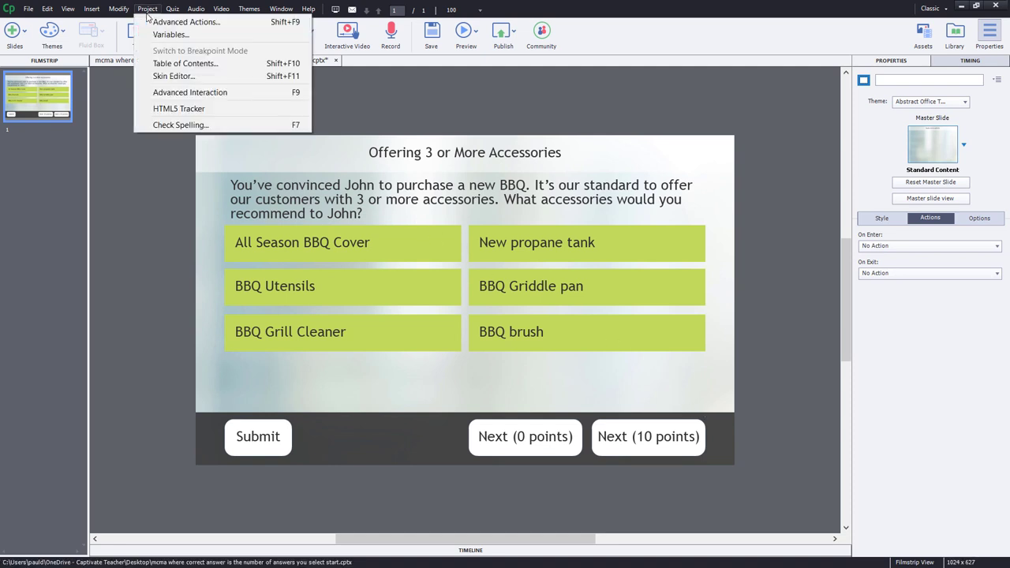
{"action": "left_click", "coordinate": [181, 22]}
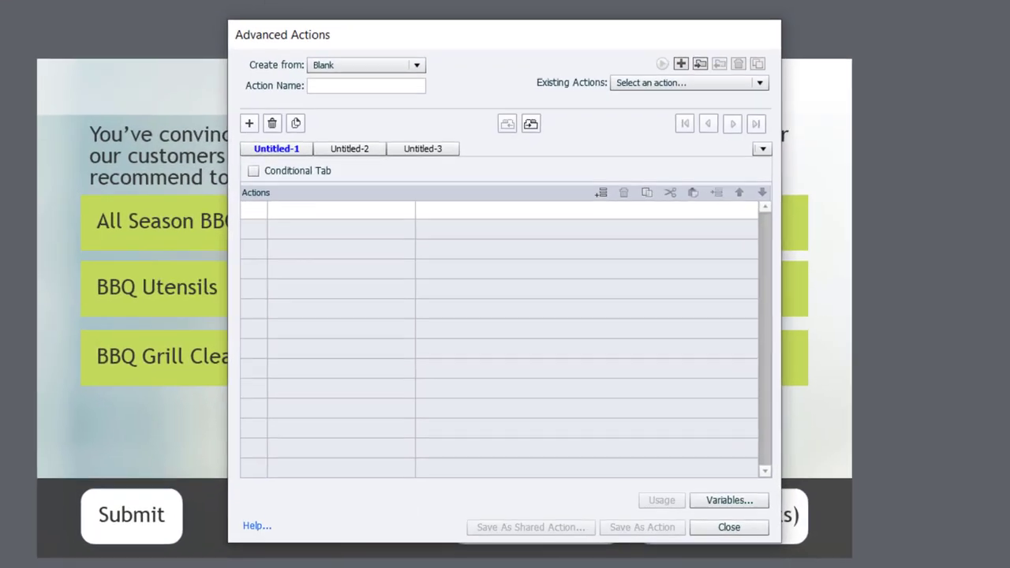
{"action": "left_click", "coordinate": [321, 81]}
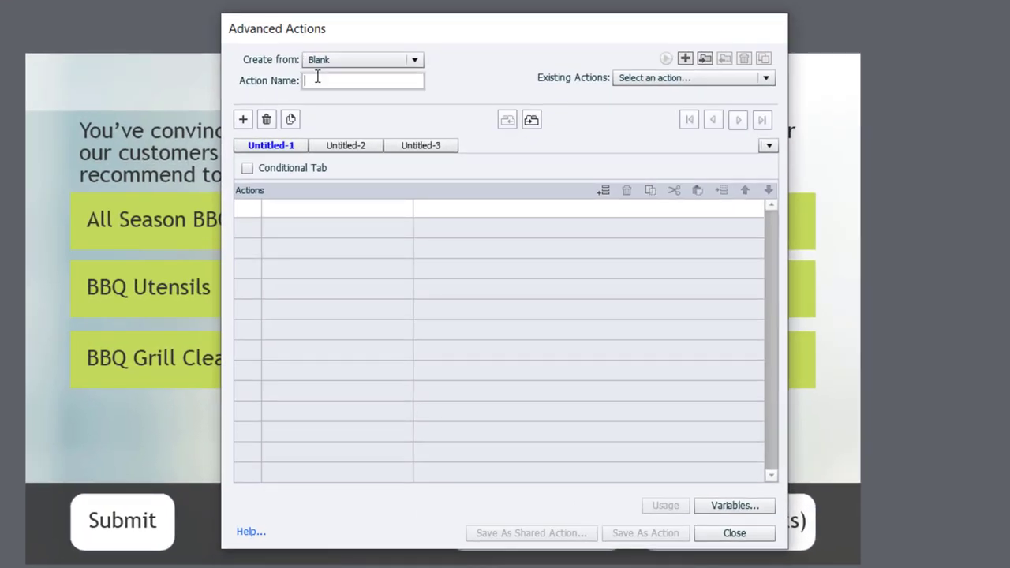
{"action": "type", "text": "slide"}
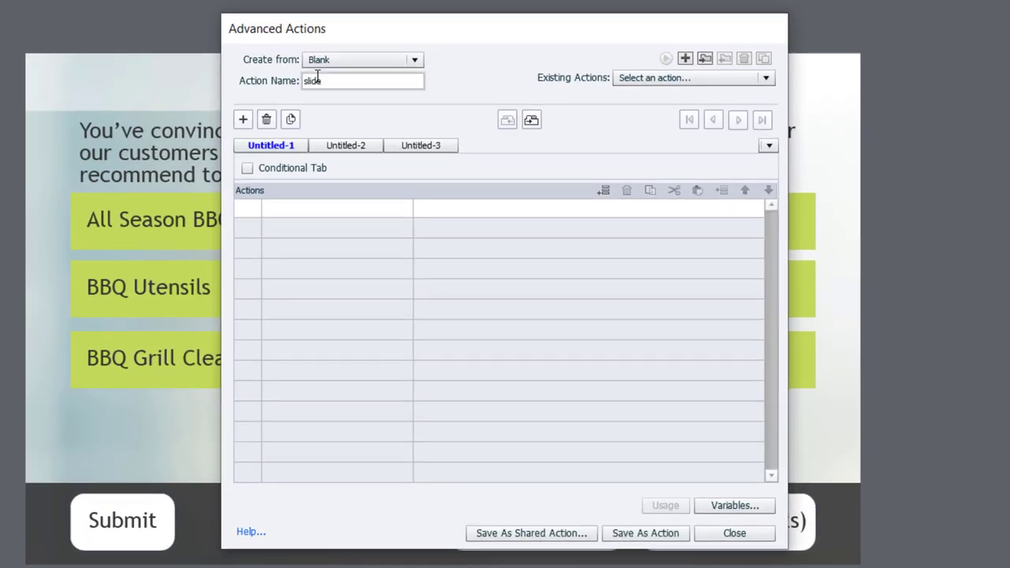
{"action": "type", "text": "_01_on_enter"}
{"action": "double_click", "coordinate": [295, 209]}
{"action": "type", "text": "a"}
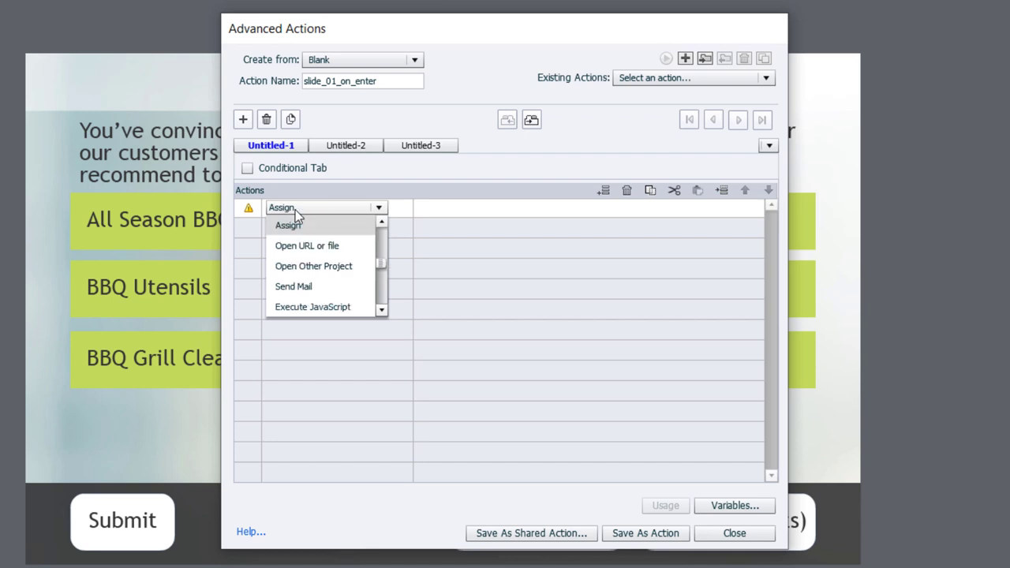
{"action": "left_click", "coordinate": [305, 226]}
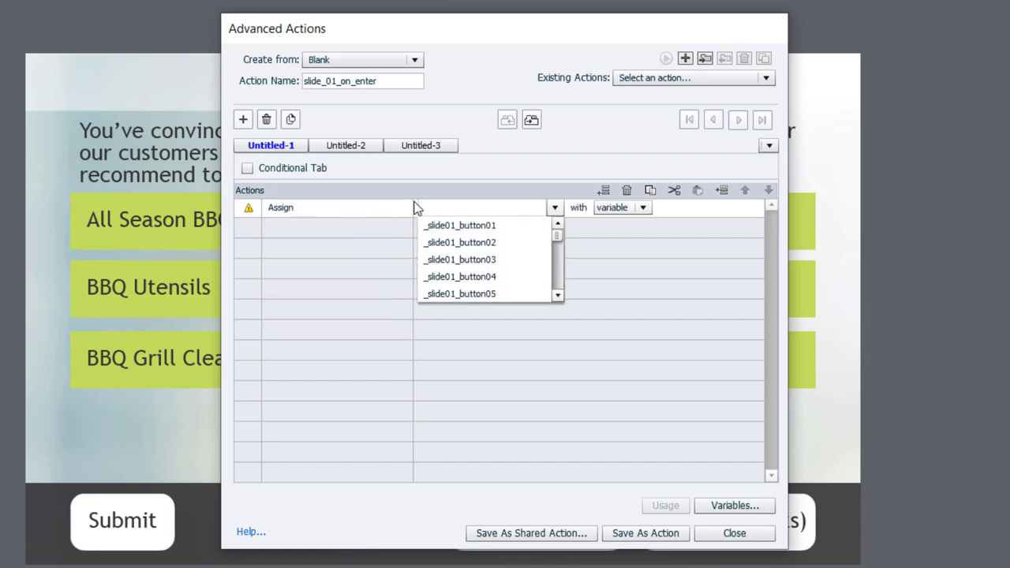
{"action": "left_click", "coordinate": [474, 226]}
{"action": "left_click", "coordinate": [571, 210]}
{"action": "left_click", "coordinate": [564, 248]}
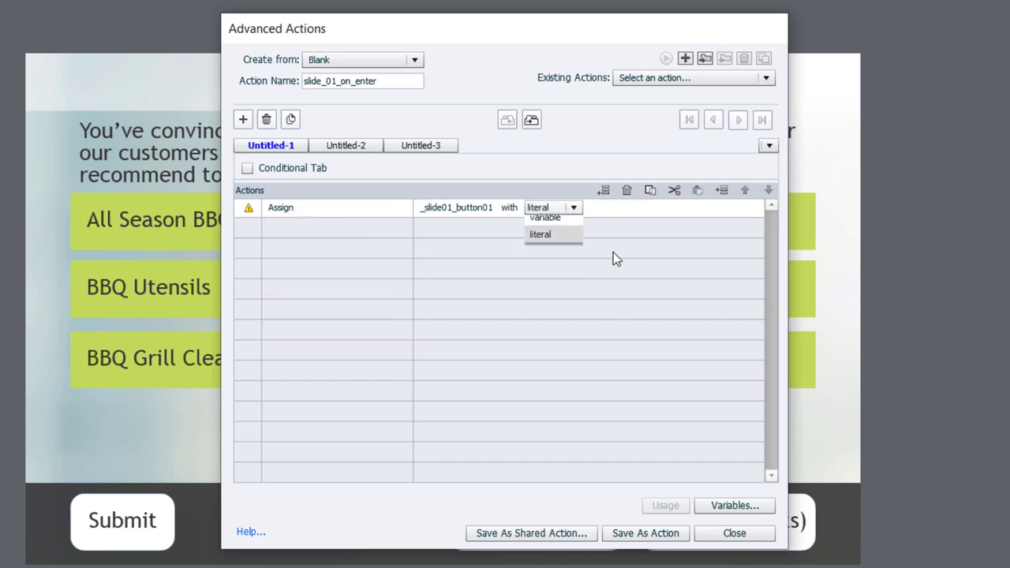
{"action": "type", "text": "0"}
{"action": "key", "text": "Return"}
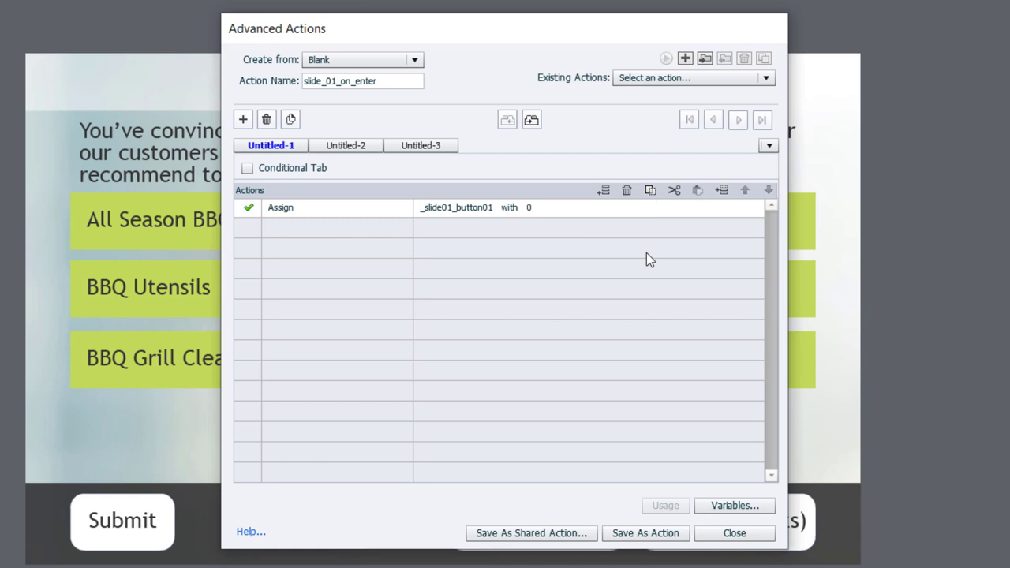
Copy the Assign statement into rows two through six.
{"action": "left_click", "coordinate": [649, 195]}
{"action": "left_click", "coordinate": [520, 227]}
{"action": "left_click", "coordinate": [697, 190]}
{"action": "left_click", "coordinate": [565, 245]}
{"action": "left_click", "coordinate": [697, 190]}
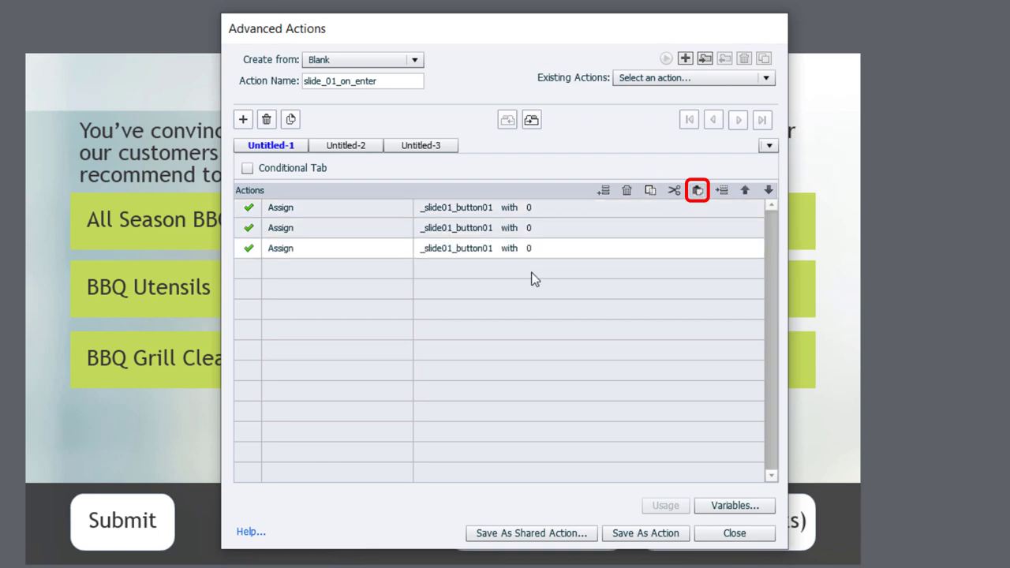
{"action": "left_click", "coordinate": [536, 270]}
{"action": "left_click", "coordinate": [698, 190]}
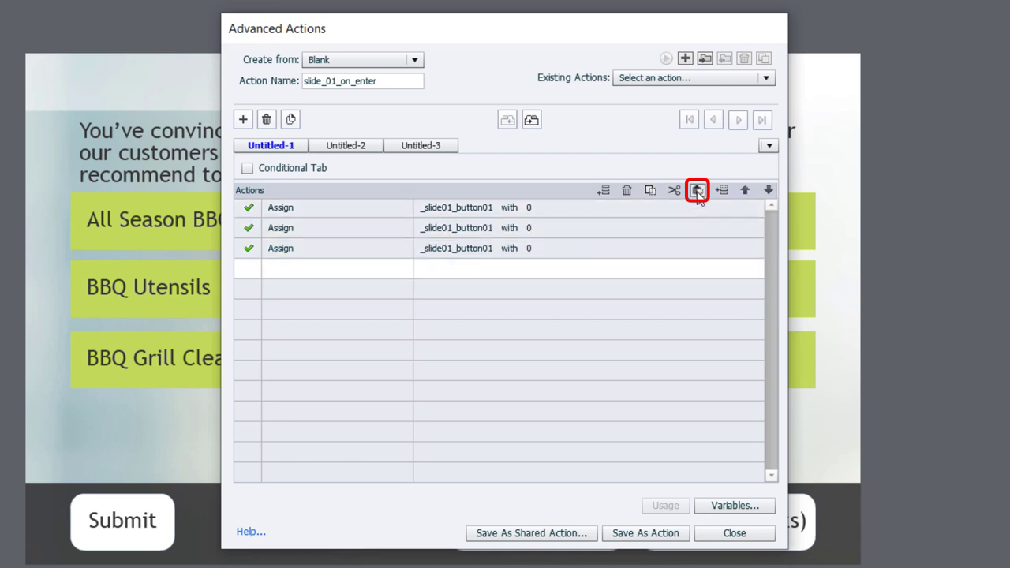
{"action": "left_click", "coordinate": [533, 292]}
{"action": "left_click", "coordinate": [697, 190]}
{"action": "left_click", "coordinate": [505, 310]}
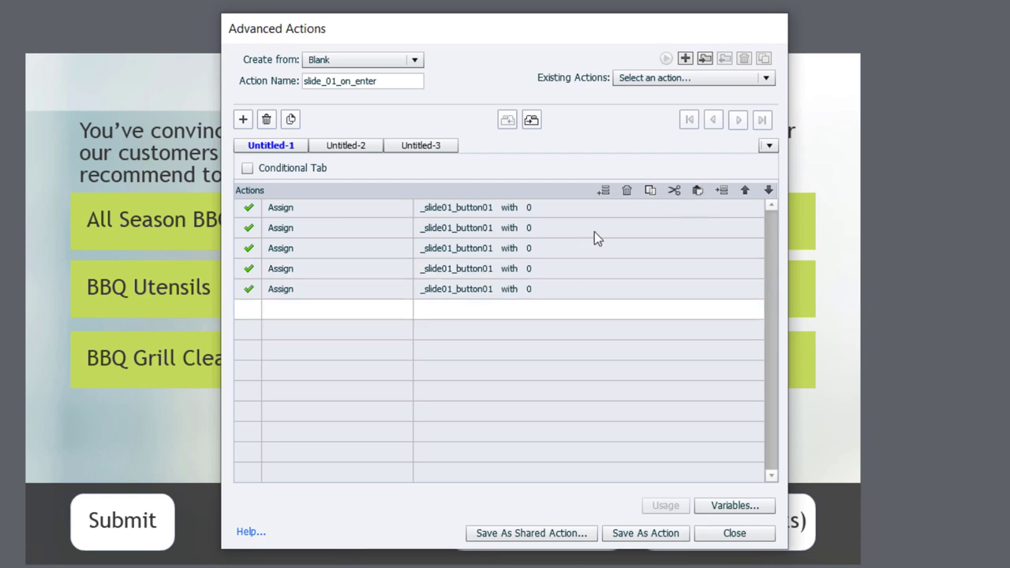
{"action": "left_click", "coordinate": [698, 190]}
Retarget the copied rows to _slide01_button02 through _slide01_button06.
{"action": "left_click", "coordinate": [458, 227]}
{"action": "type", "text": "02"}
{"action": "left_click", "coordinate": [462, 245]}
{"action": "left_click", "coordinate": [472, 248]}
{"action": "type", "text": "03"}
{"action": "left_click", "coordinate": [460, 266]}
{"action": "left_click", "coordinate": [462, 271]}
{"action": "type", "text": "04"}
{"action": "left_click", "coordinate": [462, 286]}
{"action": "left_click", "coordinate": [467, 290]}
{"action": "type", "text": "05"}
{"action": "left_click", "coordinate": [473, 307]}
{"action": "left_click", "coordinate": [467, 309]}
{"action": "type", "text": "06"}
{"action": "left_click", "coordinate": [461, 328]}
Add a seventh Assign setting _slide01_total_selected_buttons to literal 0.
{"action": "left_click", "coordinate": [289, 330]}
{"action": "key", "text": "a"}
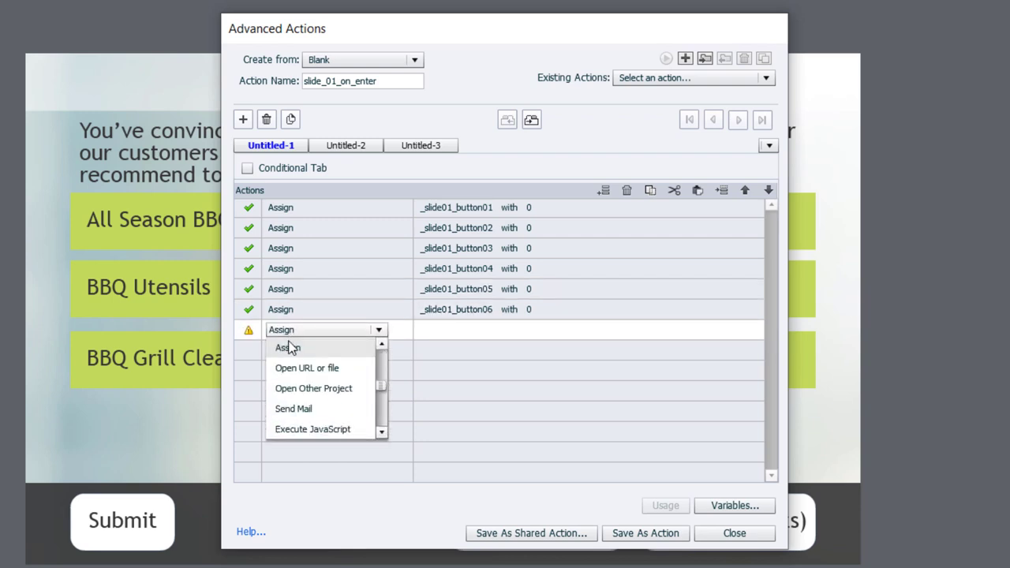
{"action": "left_click", "coordinate": [290, 348]}
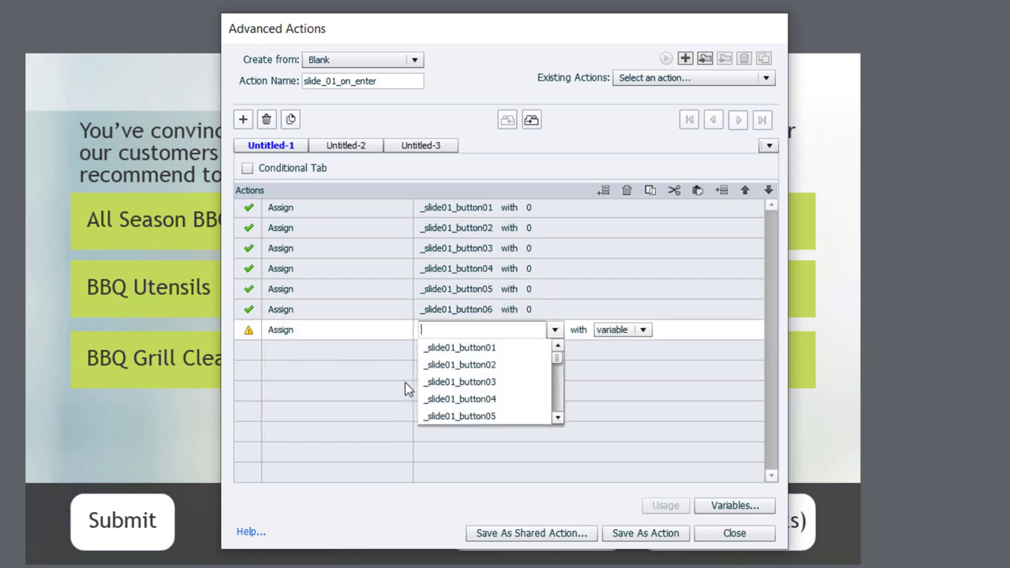
{"action": "scroll", "coordinate": [534, 402], "scroll_direction": "down", "scroll_amount": 2}
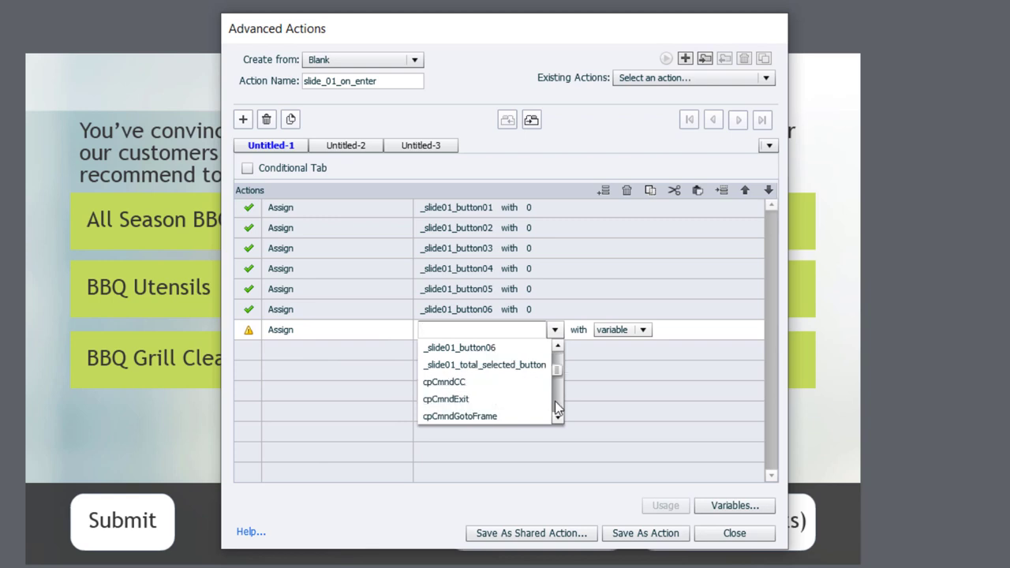
{"action": "left_click", "coordinate": [491, 365]}
{"action": "left_click", "coordinate": [607, 330]}
{"action": "left_click", "coordinate": [599, 363]}
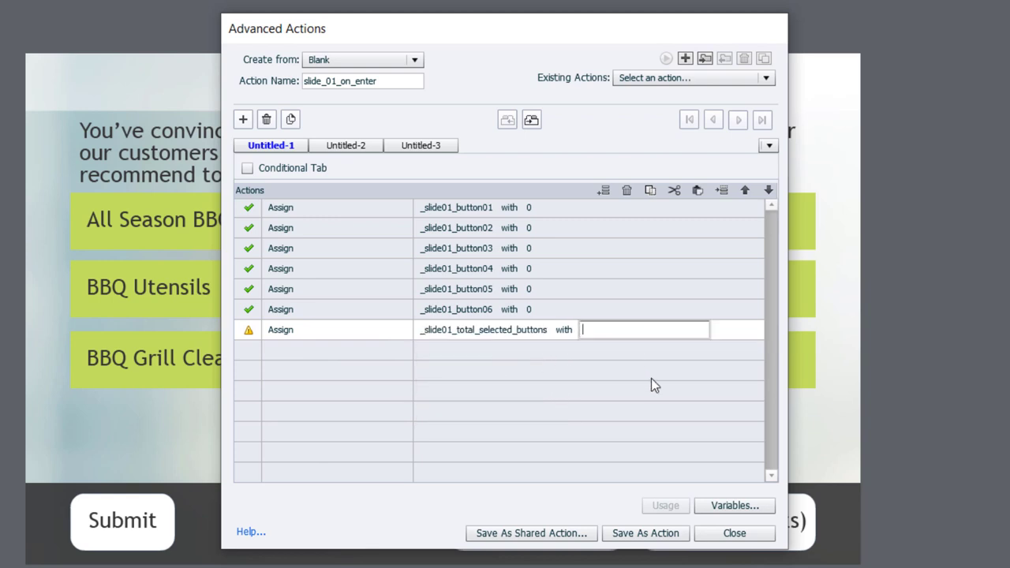
{"action": "type", "text": "0"}
{"action": "key", "text": "Return"}
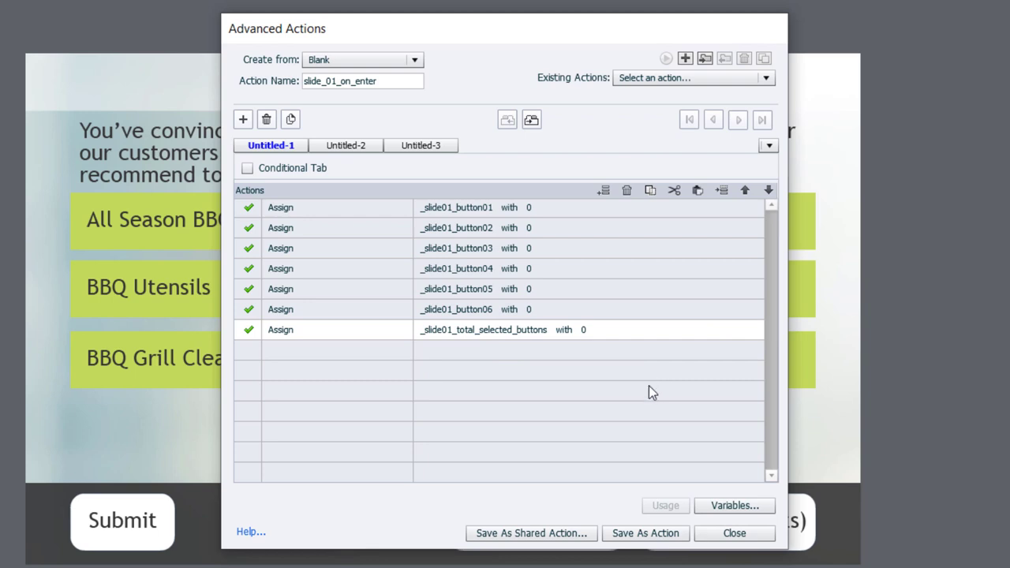
{"action": "double_click", "coordinate": [284, 352]}
Add a Show action for the submit button to slide_01_on_enter.
{"action": "scroll", "coordinate": [288, 367], "scroll_direction": "down", "scroll_amount": 5}
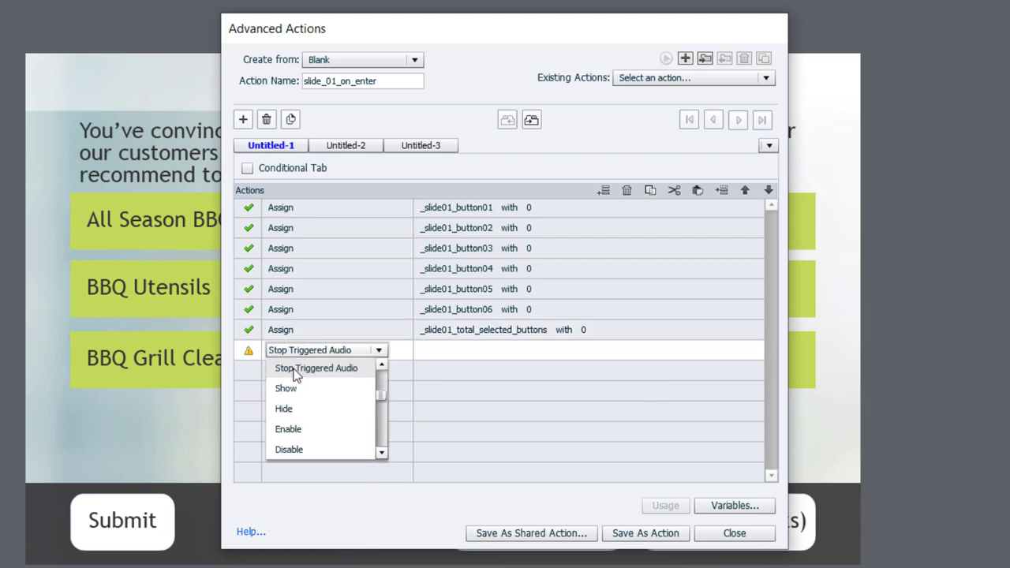
{"action": "left_click", "coordinate": [298, 386]}
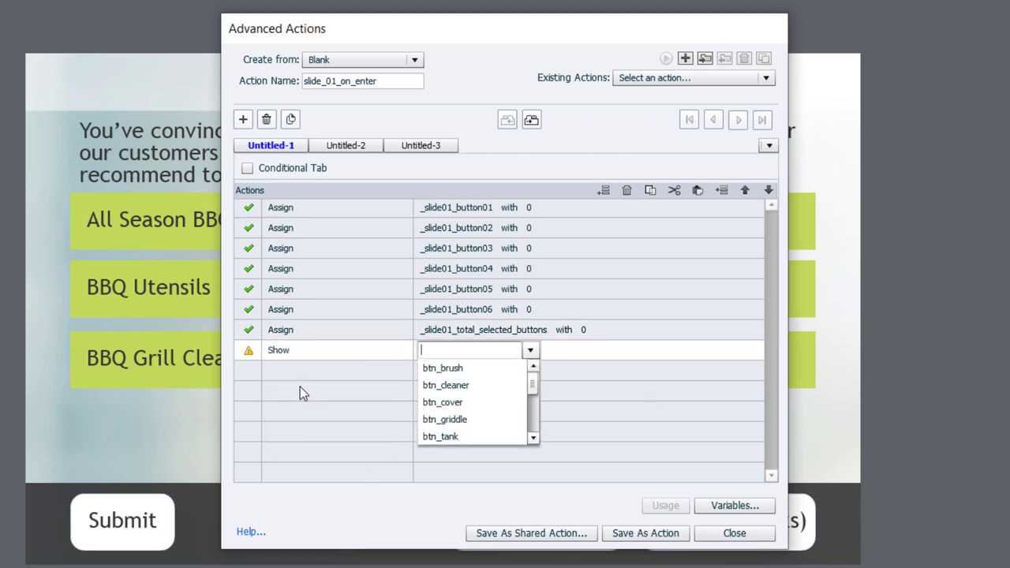
{"action": "type", "text": "sub"}
{"action": "key", "text": "Return"}
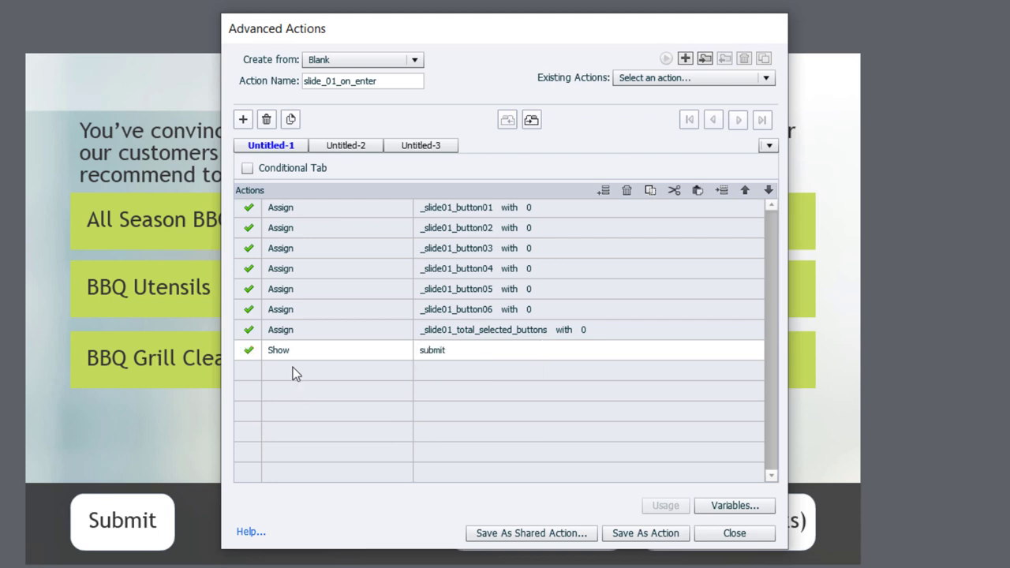
Add Hide actions for next_0_points and next_10_points.
{"action": "double_click", "coordinate": [294, 369]}
{"action": "left_click", "coordinate": [294, 388]}
{"action": "type", "text": "nxt"}
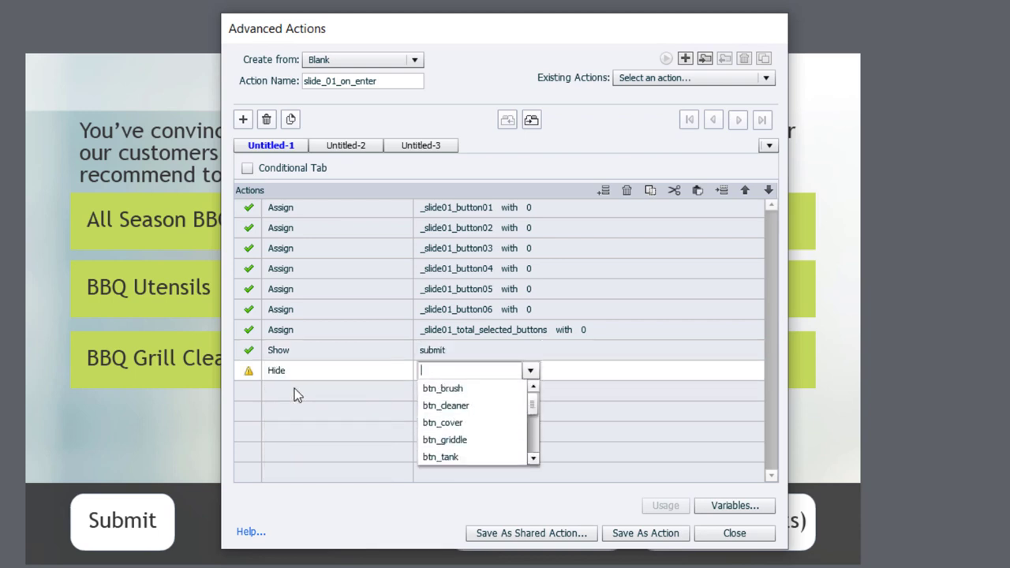
{"action": "key", "text": "BackSpace"}
{"action": "key", "text": "BackSpace"}
{"action": "key", "text": "Return"}
{"action": "left_click", "coordinate": [295, 388]}
{"action": "type", "text": "h"}
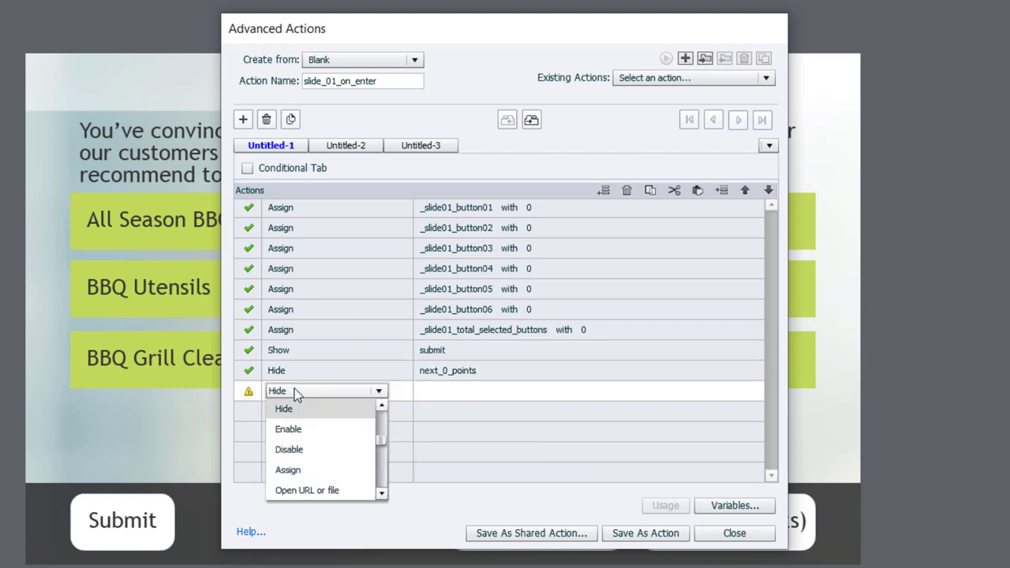
{"action": "left_click", "coordinate": [294, 408]}
{"action": "type", "text": "10"}
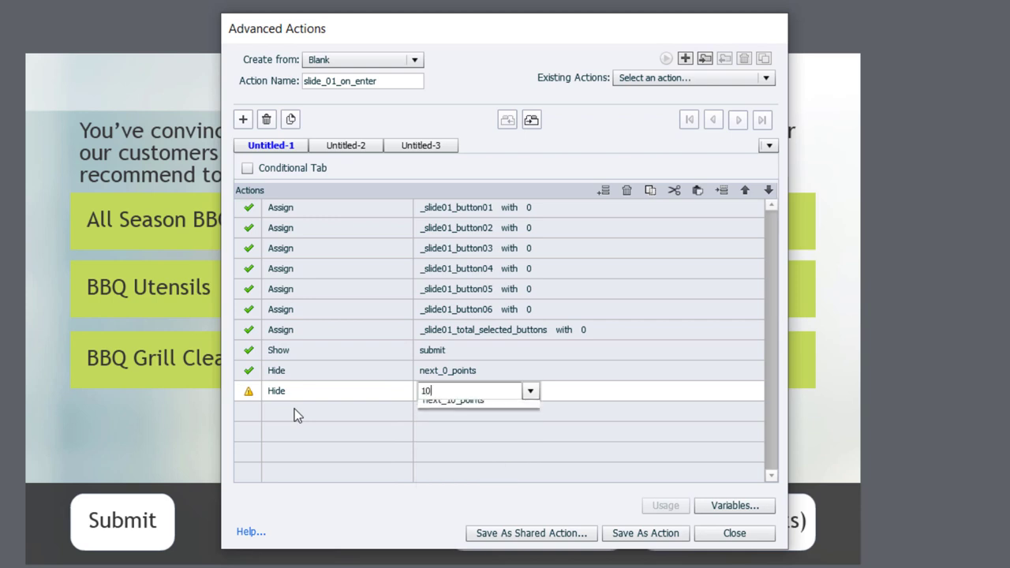
{"action": "key", "text": "Return"}
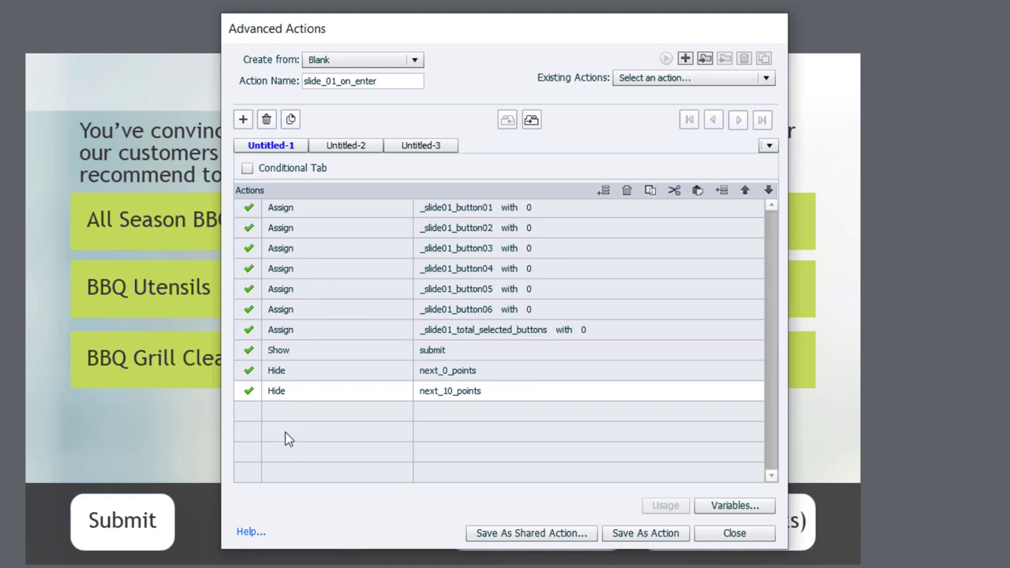
Add Enable actions for btn_brush and btn_cleaner.
{"action": "left_click", "coordinate": [285, 413]}
{"action": "left_click", "coordinate": [286, 413]}
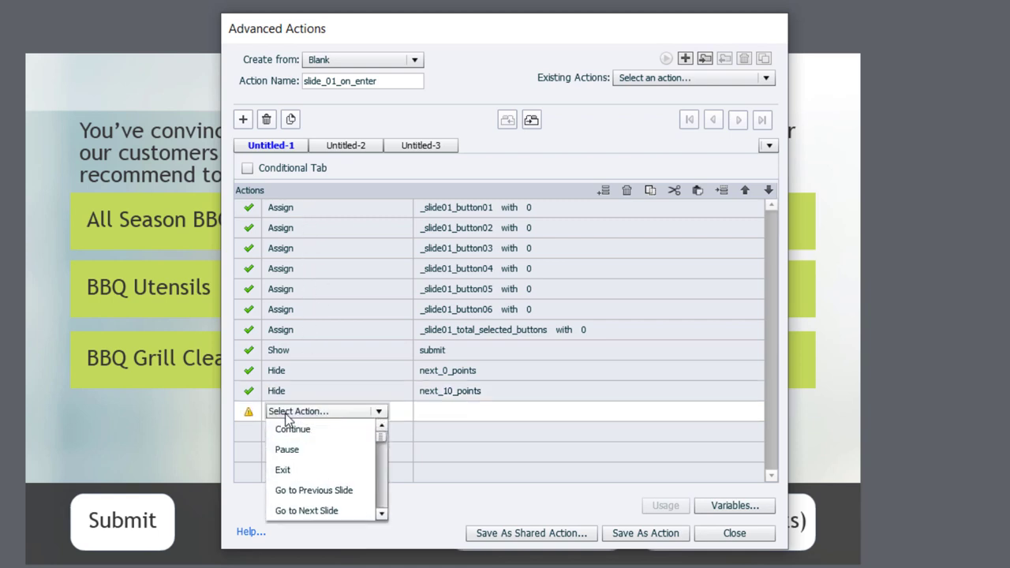
{"action": "scroll", "coordinate": [286, 418], "scroll_direction": "down", "scroll_amount": 3}
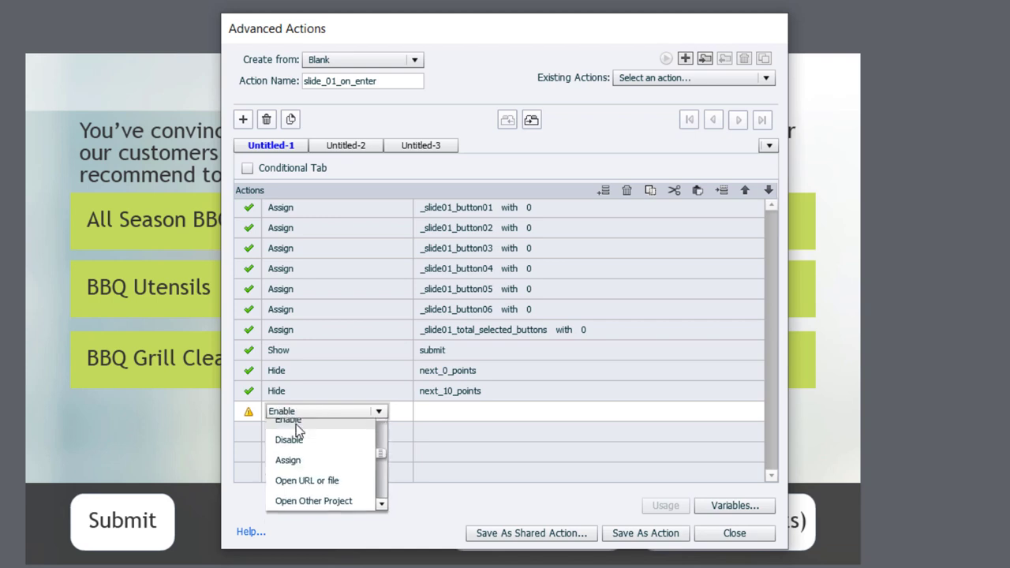
{"action": "left_click", "coordinate": [288, 427]}
{"action": "left_click", "coordinate": [426, 423]}
{"action": "scroll", "coordinate": [282, 449], "scroll_direction": "down", "scroll_amount": 3}
{"action": "left_click", "coordinate": [282, 449]}
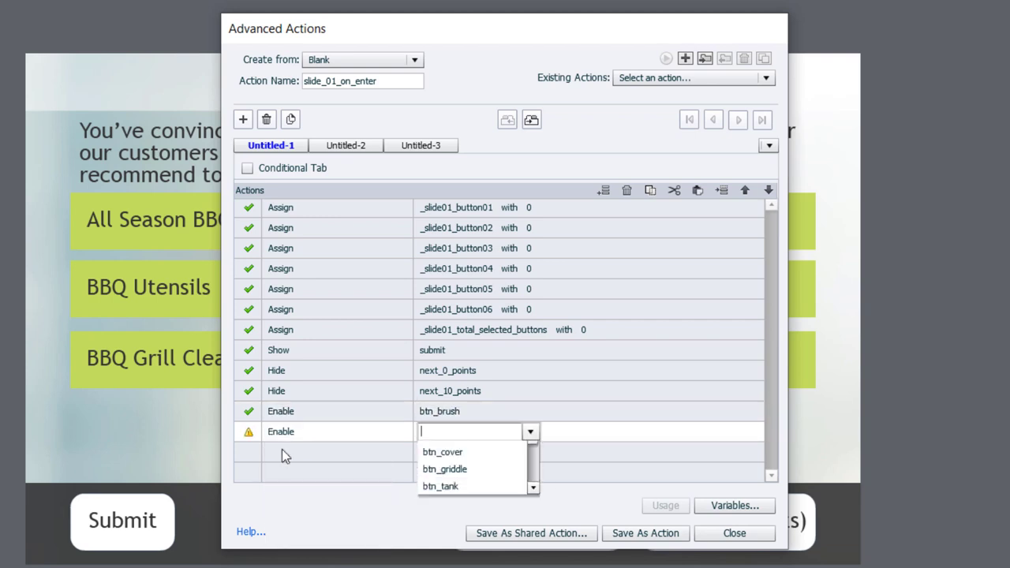
{"action": "key", "text": "Return"}
Add Enable actions for btn_cover and btn_griddle.
{"action": "left_click", "coordinate": [271, 453]}
{"action": "left_click", "coordinate": [301, 457]}
{"action": "key", "text": "Return"}
{"action": "left_click", "coordinate": [273, 477]}
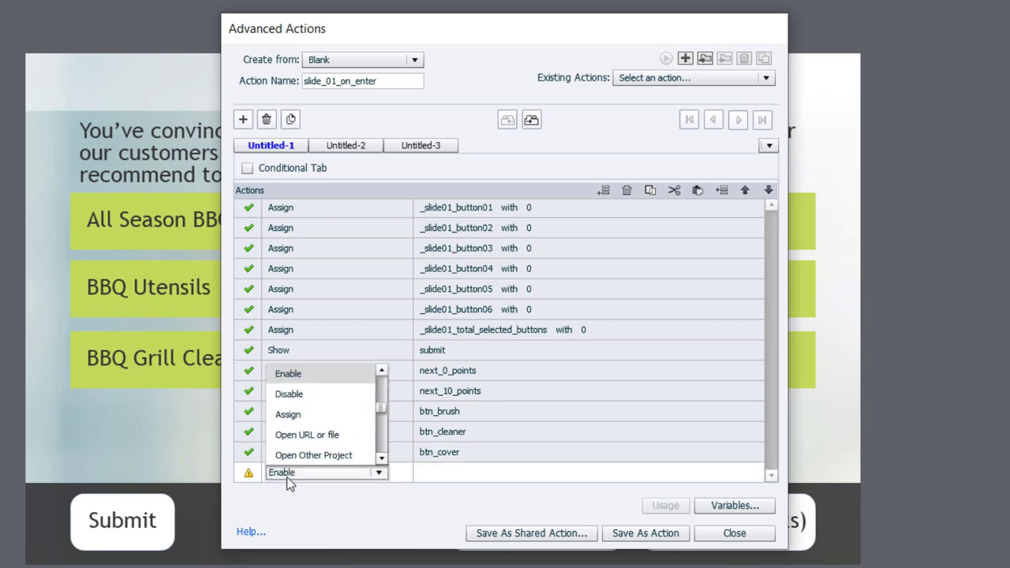
{"action": "key", "text": "Return"}
{"action": "left_click", "coordinate": [442, 472]}
{"action": "left_click", "coordinate": [439, 437]}
{"action": "key", "text": "Return"}
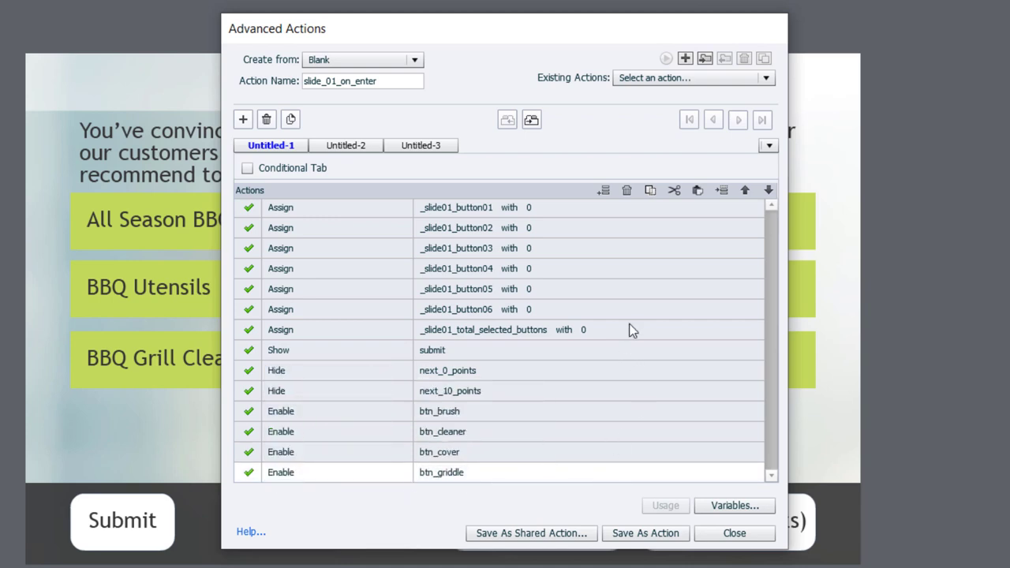
Add four more action rows and make the first one enable btn_tank.
{"action": "left_click", "coordinate": [603, 191]}
{"action": "left_click", "coordinate": [603, 190]}
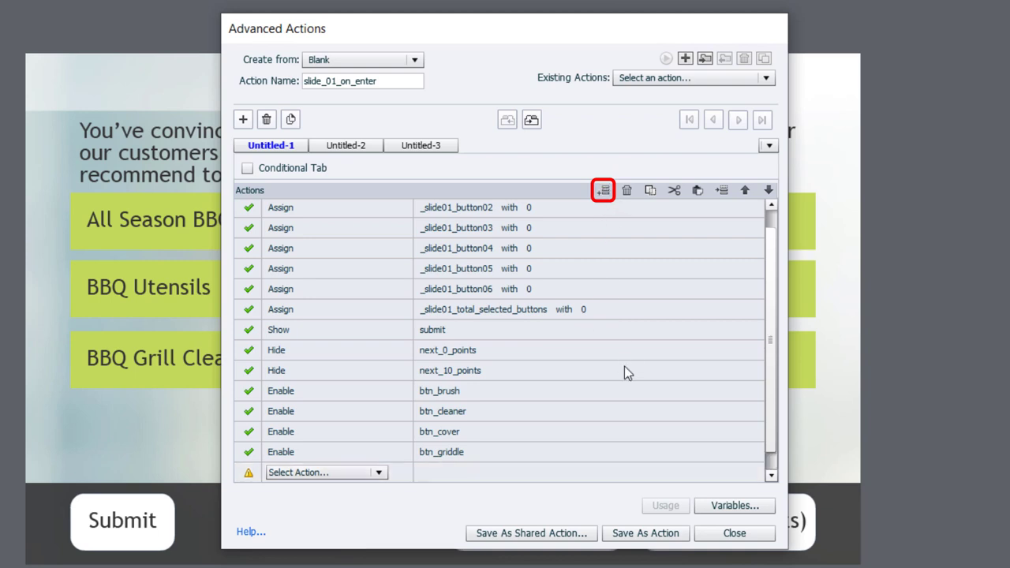
{"action": "left_click", "coordinate": [604, 192]}
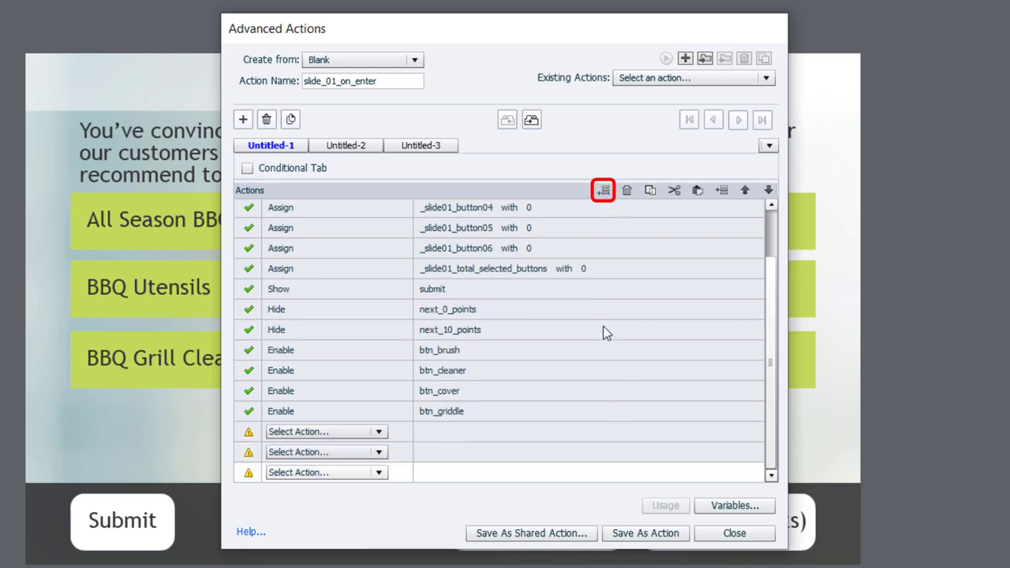
{"action": "left_click", "coordinate": [603, 192]}
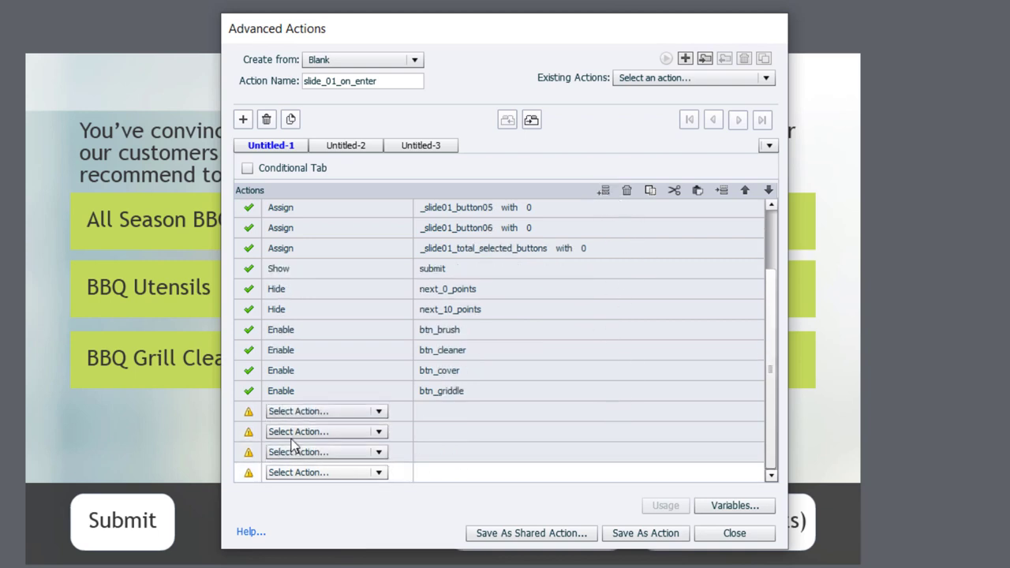
{"action": "left_click", "coordinate": [298, 411]}
{"action": "left_click", "coordinate": [297, 412]}
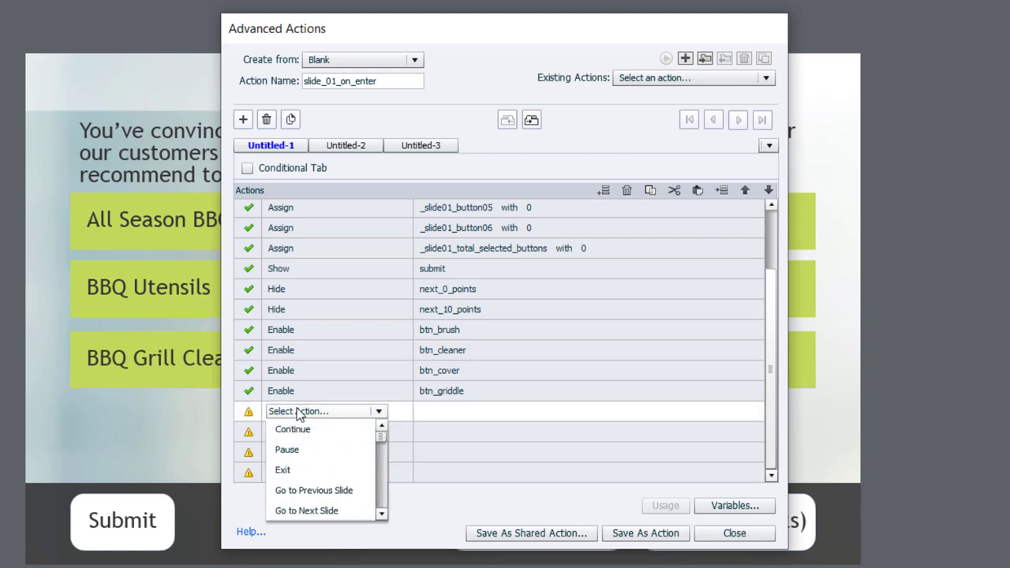
{"action": "key", "text": "e"}
{"action": "key", "text": "n"}
{"action": "key", "text": "Return"}
{"action": "type", "text": "btn_t"}
{"action": "key", "text": "Return"}
Add an Enable action for btn_utensils.
{"action": "key", "text": "e"}
{"action": "key", "text": "n"}
{"action": "key", "text": "Return"}
{"action": "type", "text": "btn_u"}
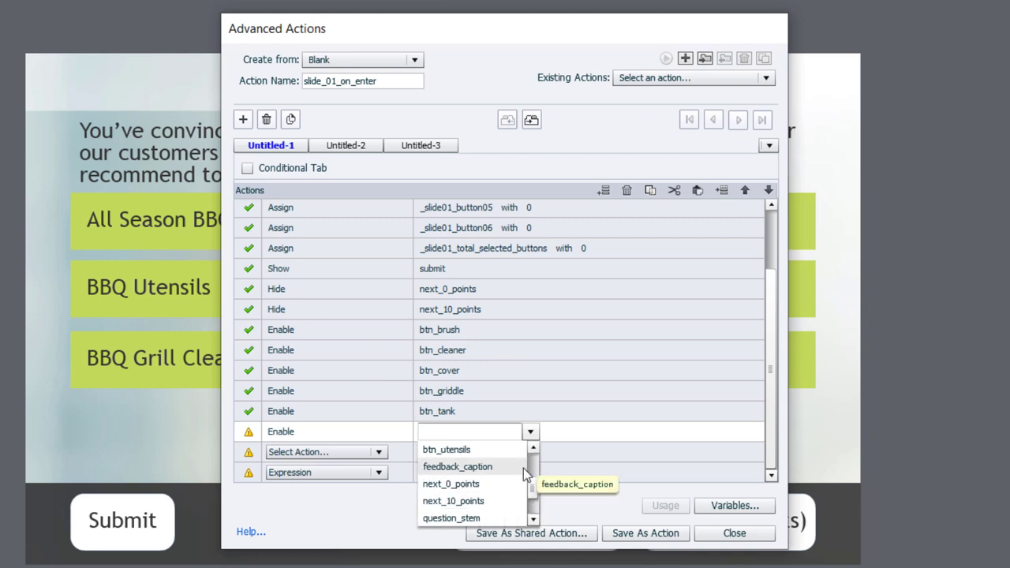
{"action": "key", "text": "Return"}
Delete the leftover Expression row, save slide_01_on_enter, and close the editor.
{"action": "left_click", "coordinate": [466, 474]}
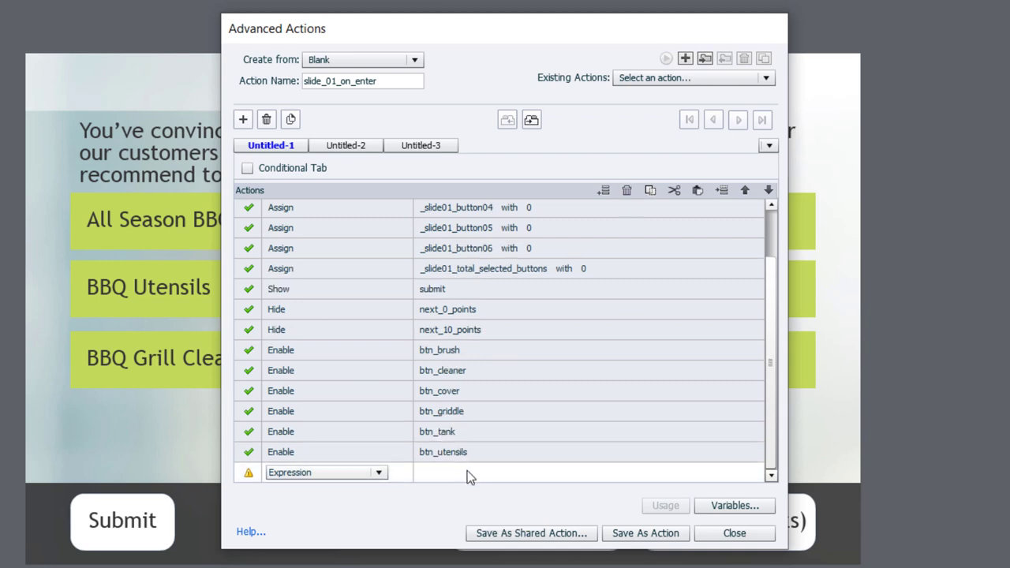
{"action": "left_click", "coordinate": [628, 191]}
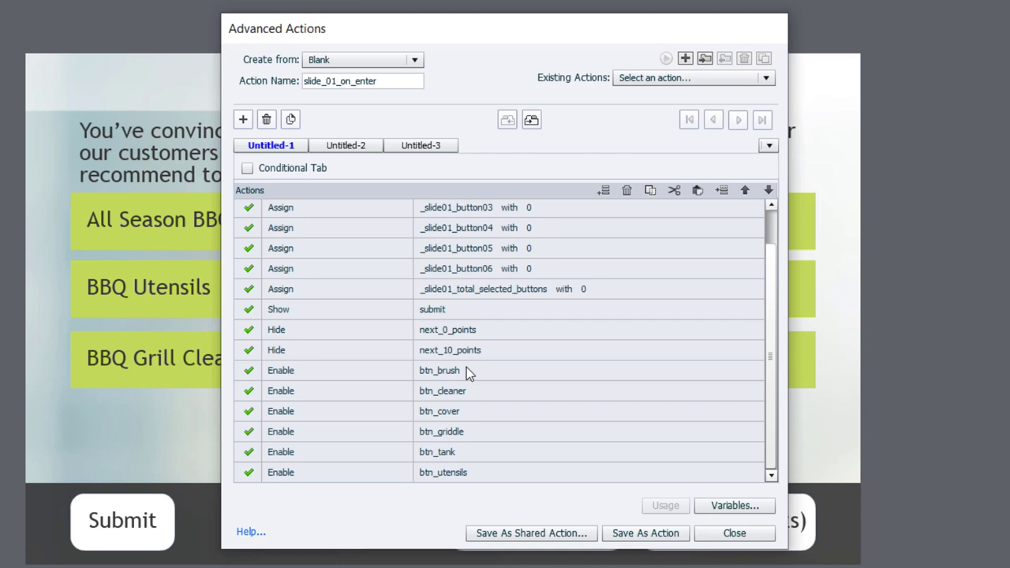
{"action": "left_click", "coordinate": [639, 533]}
{"action": "left_click", "coordinate": [546, 315]}
{"action": "left_click", "coordinate": [736, 533]}
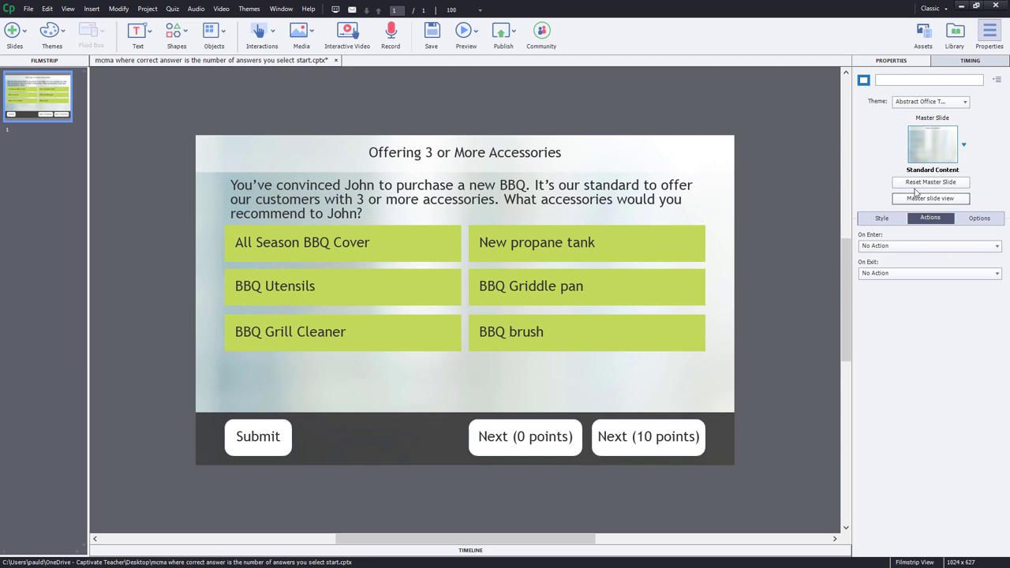
Set the slide's On Enter to Execute Advanced Actions with slide_01_on_enter.
{"action": "left_click", "coordinate": [905, 246]}
{"action": "left_click", "coordinate": [907, 296]}
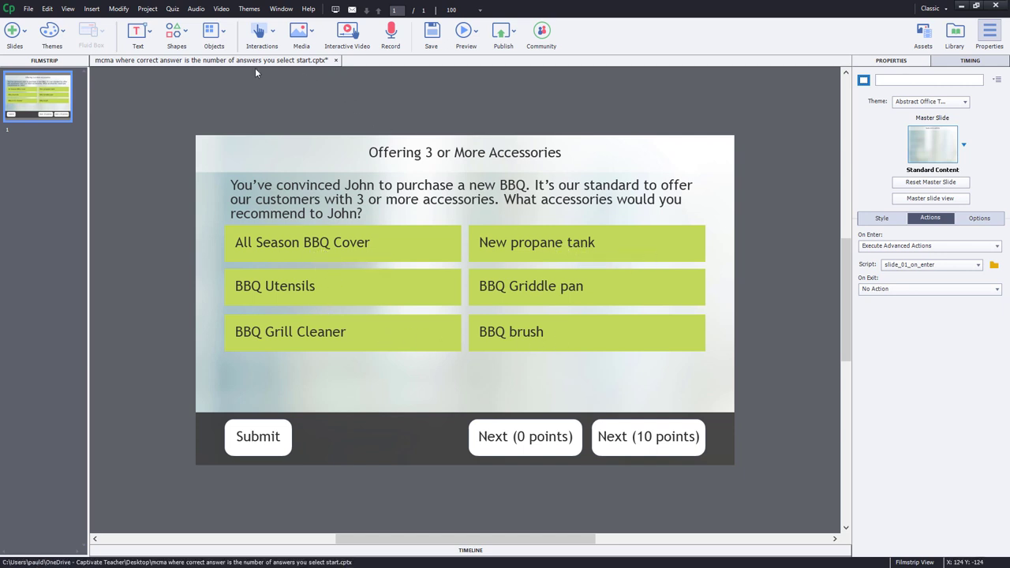
{"action": "left_click", "coordinate": [148, 10]}
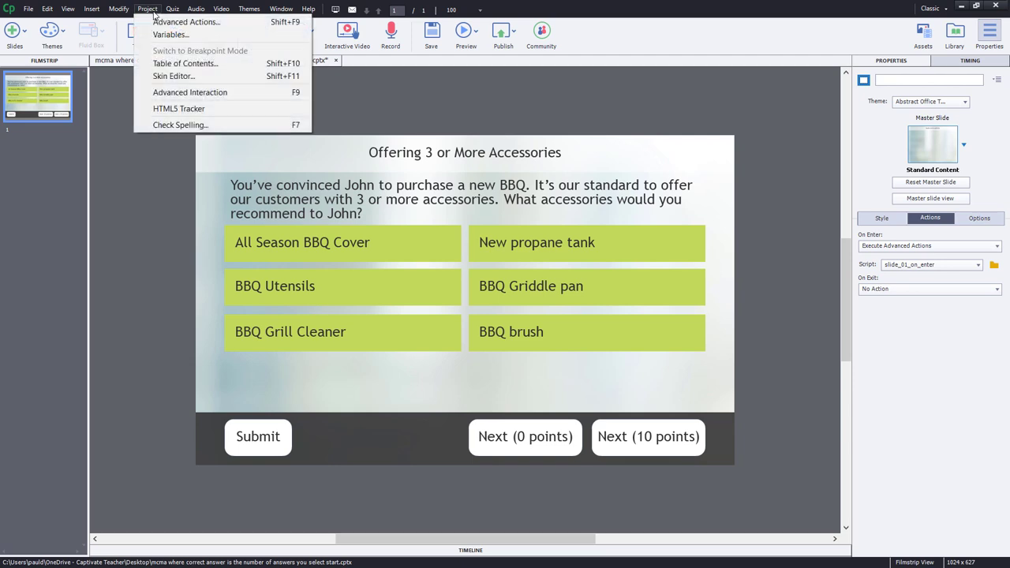
Create a new conditional advanced action named button01.
{"action": "left_click", "coordinate": [183, 22]}
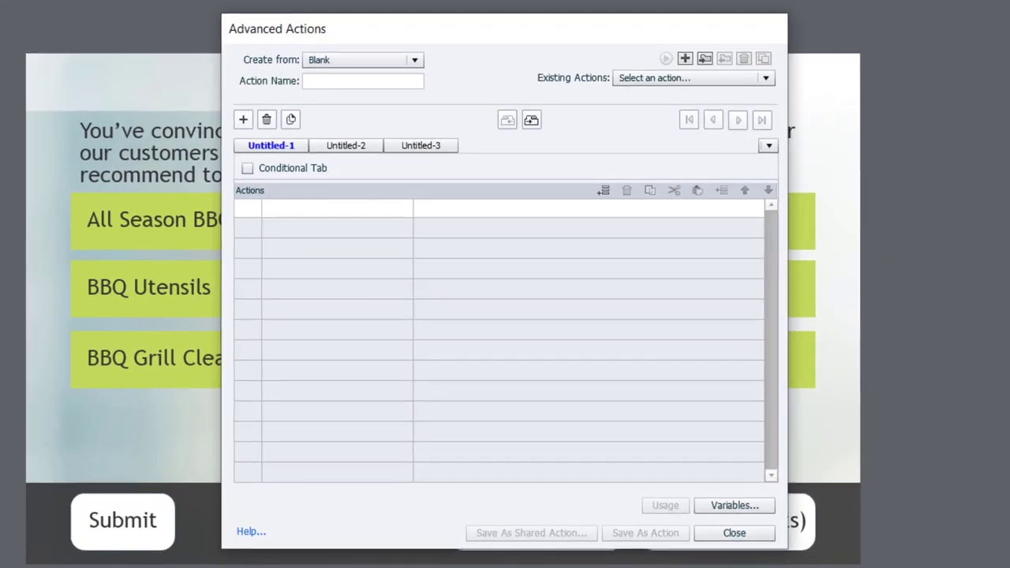
{"action": "left_click", "coordinate": [323, 81]}
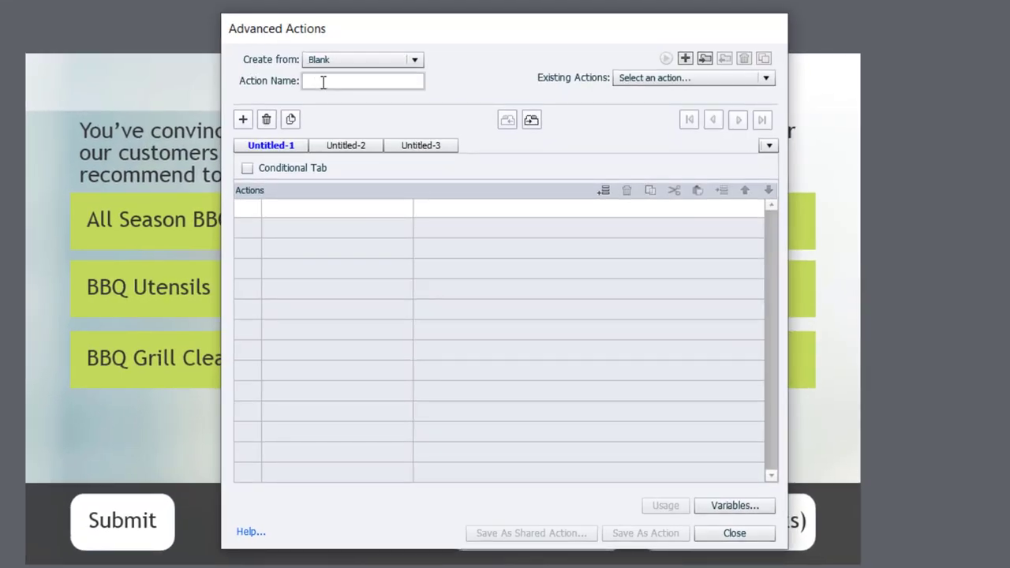
{"action": "type", "text": "button01"}
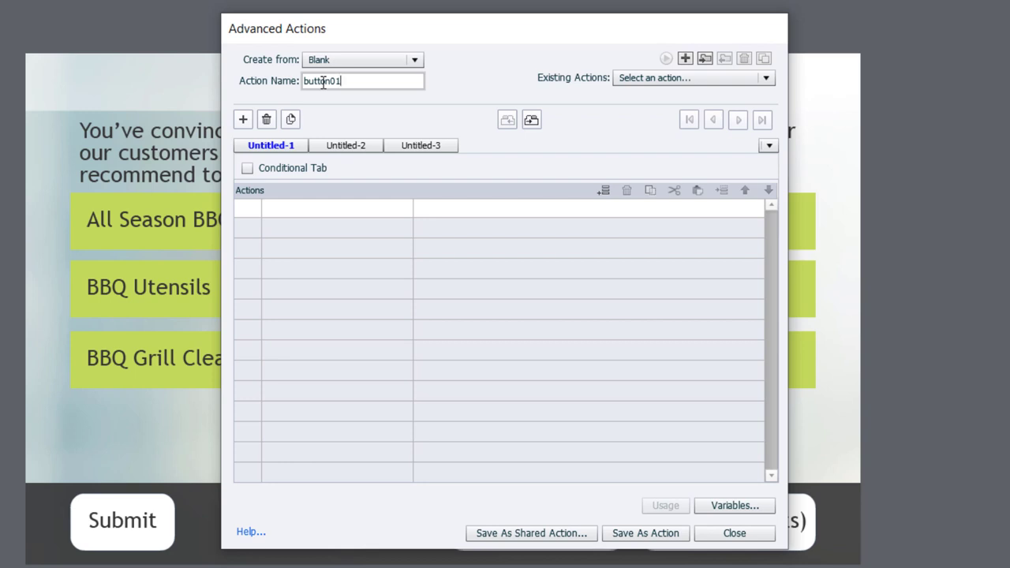
{"action": "left_click", "coordinate": [248, 169]}
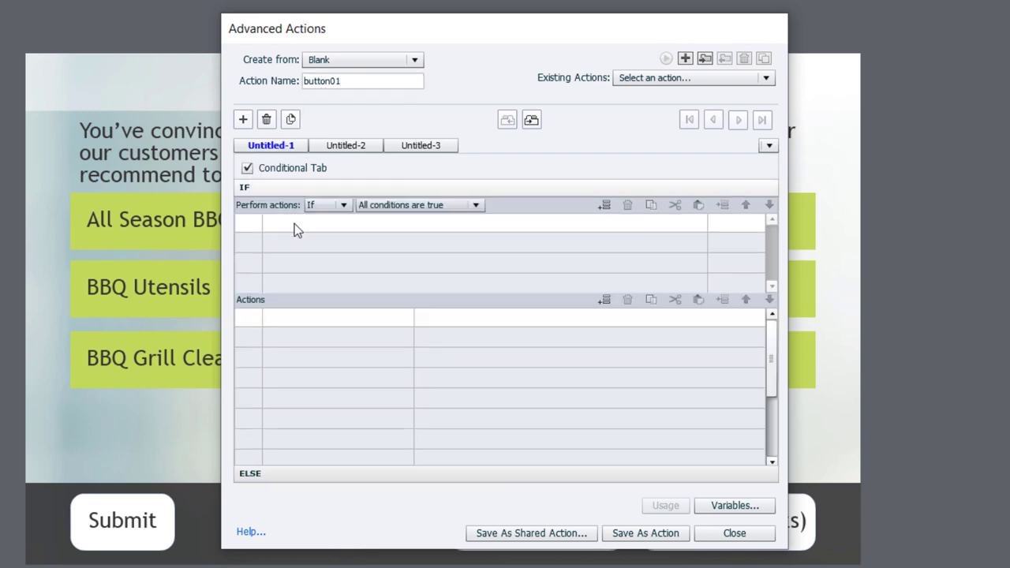
Add the IF condition: variable _slide01_button01 is equal to literal 0.
{"action": "left_click", "coordinate": [295, 224]}
{"action": "left_click", "coordinate": [293, 227]}
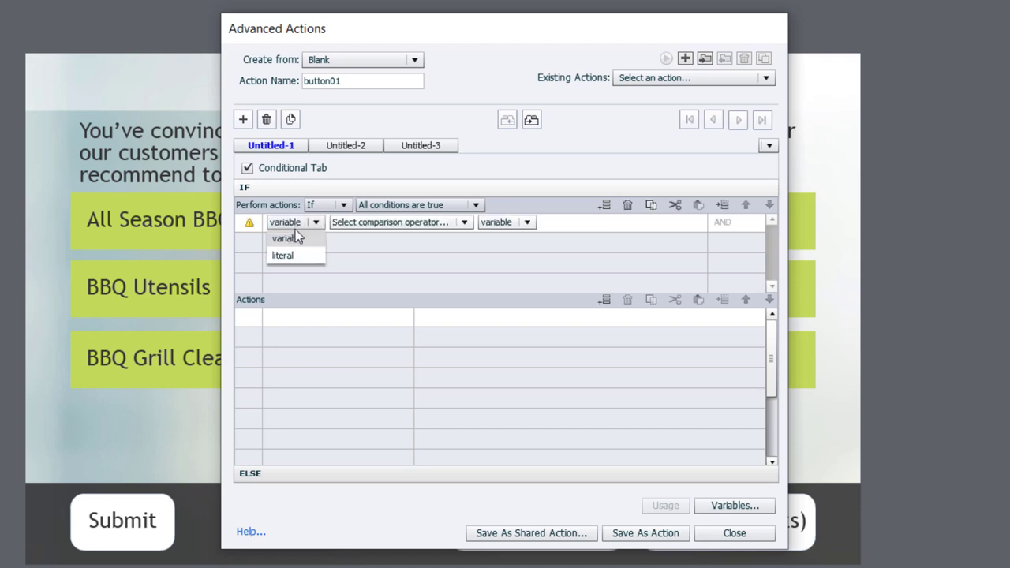
{"action": "left_click", "coordinate": [295, 240]}
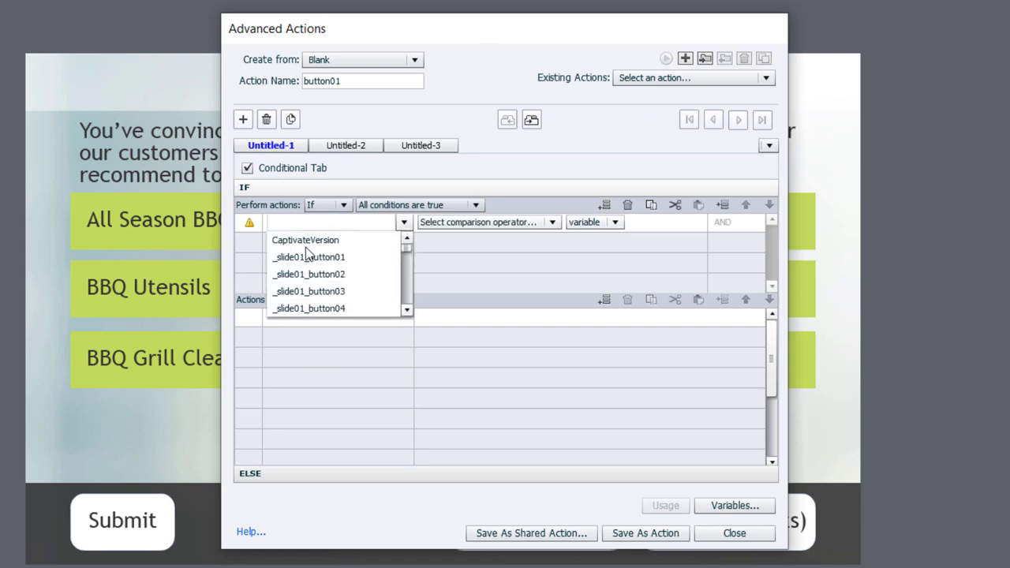
{"action": "left_click", "coordinate": [342, 258]}
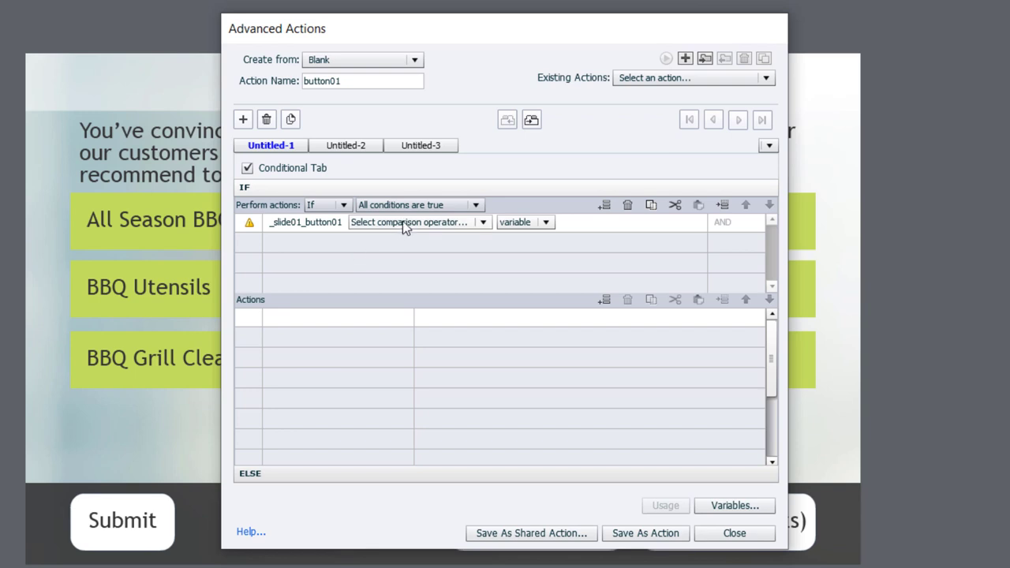
{"action": "left_click", "coordinate": [404, 227]}
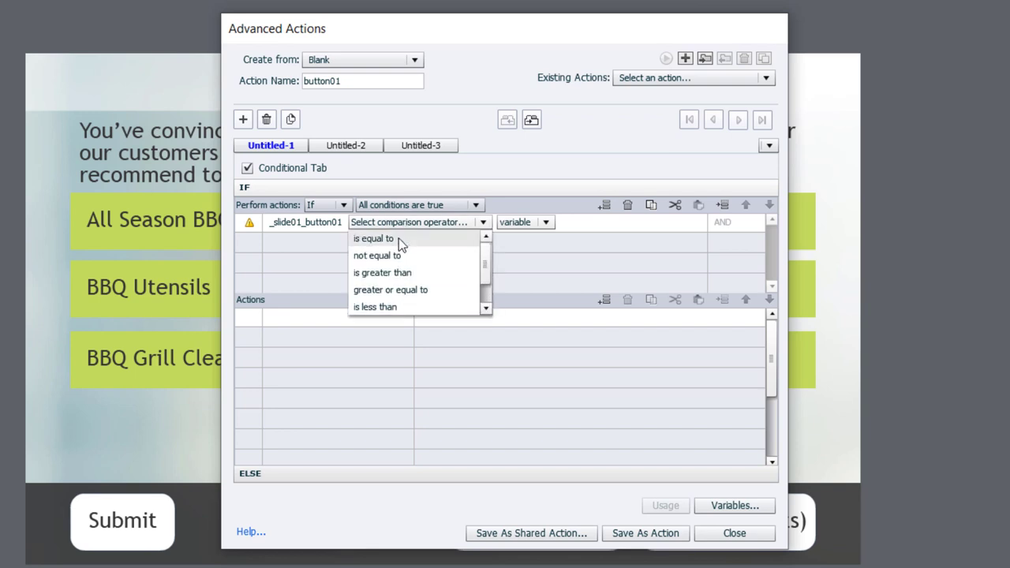
{"action": "left_click", "coordinate": [398, 238]}
{"action": "left_click", "coordinate": [439, 231]}
{"action": "left_click", "coordinate": [451, 253]}
{"action": "type", "text": "0"}
{"action": "key", "text": "Return"}
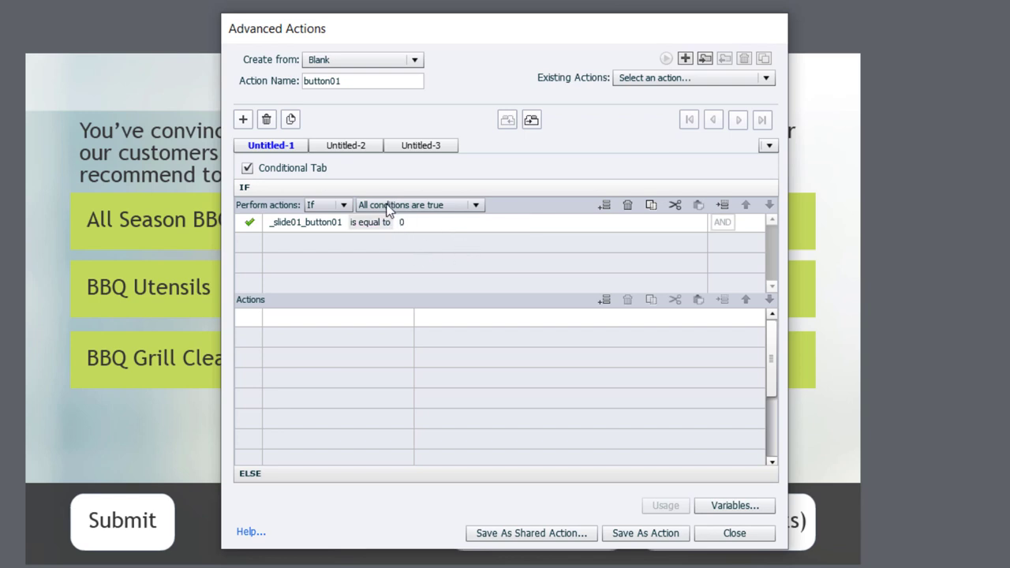
Add an IF action changing btn_cover's state to Selected.
{"action": "left_click", "coordinate": [299, 316]}
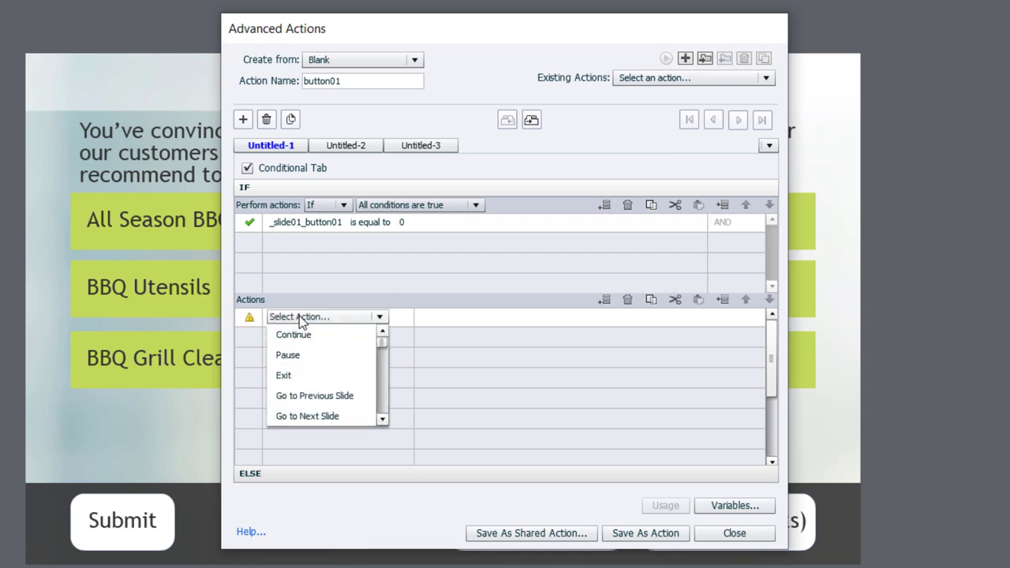
{"action": "type", "text": "ch"}
{"action": "left_click", "coordinate": [299, 334]}
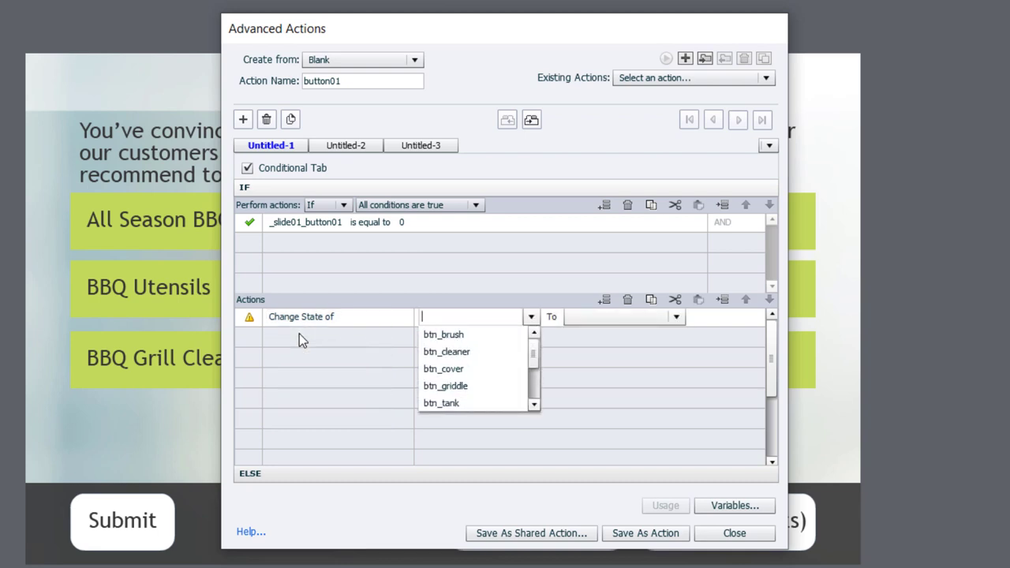
{"action": "left_click", "coordinate": [461, 368]}
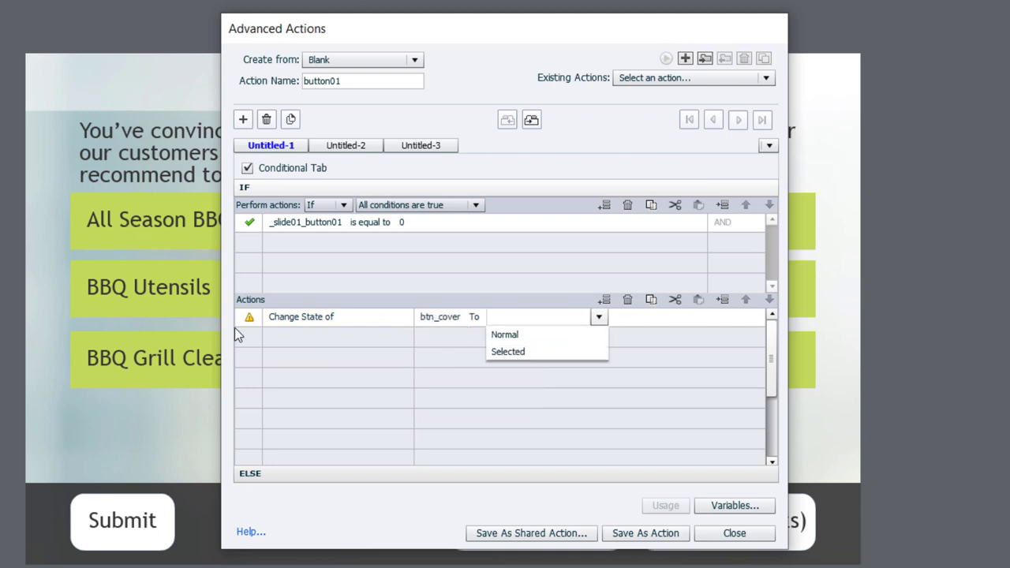
{"action": "left_click", "coordinate": [530, 353]}
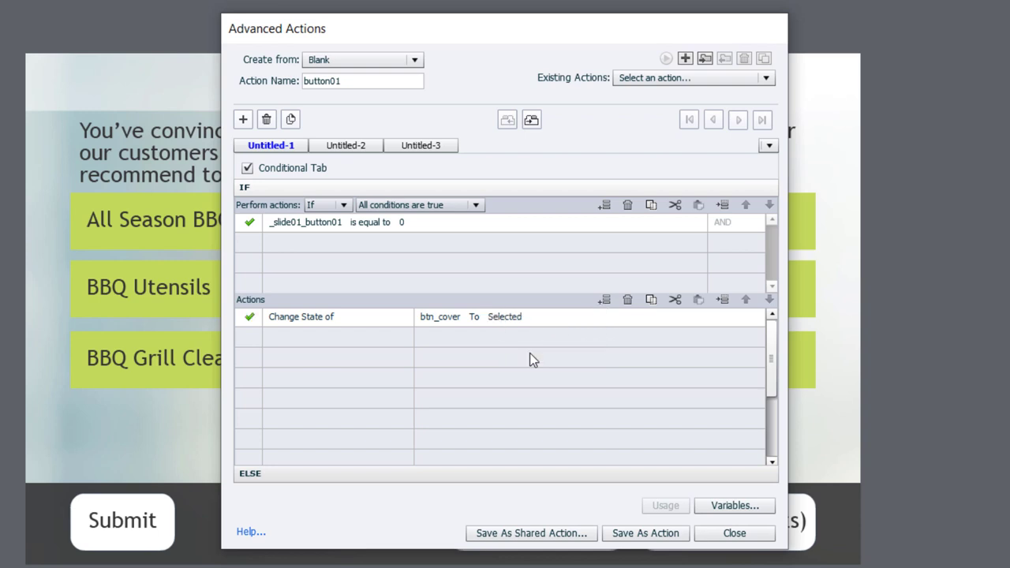
Add an IF action assigning literal 1 to _slide01_button01.
{"action": "left_click", "coordinate": [308, 337]}
{"action": "left_click", "coordinate": [288, 341]}
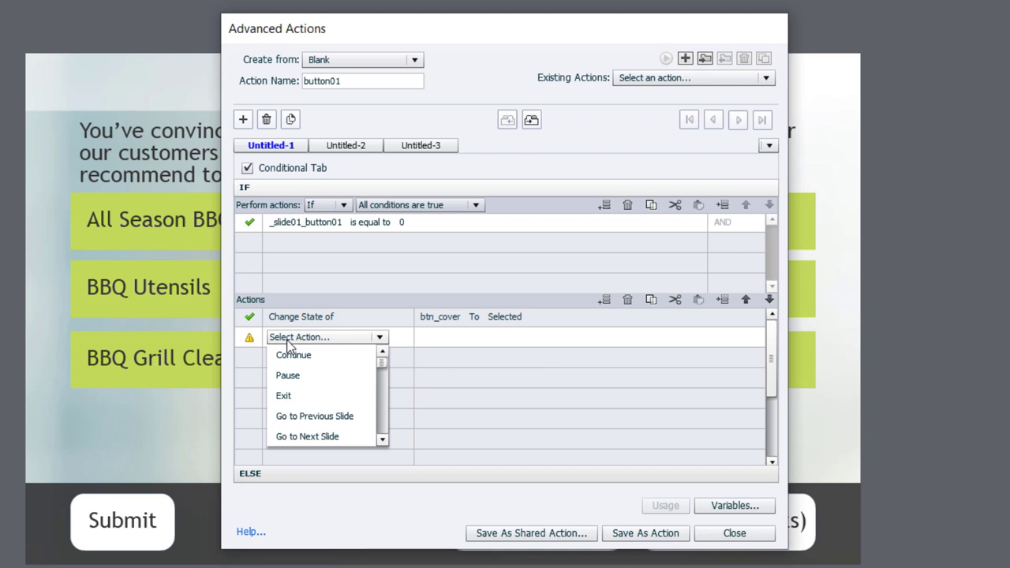
{"action": "type", "text": "a"}
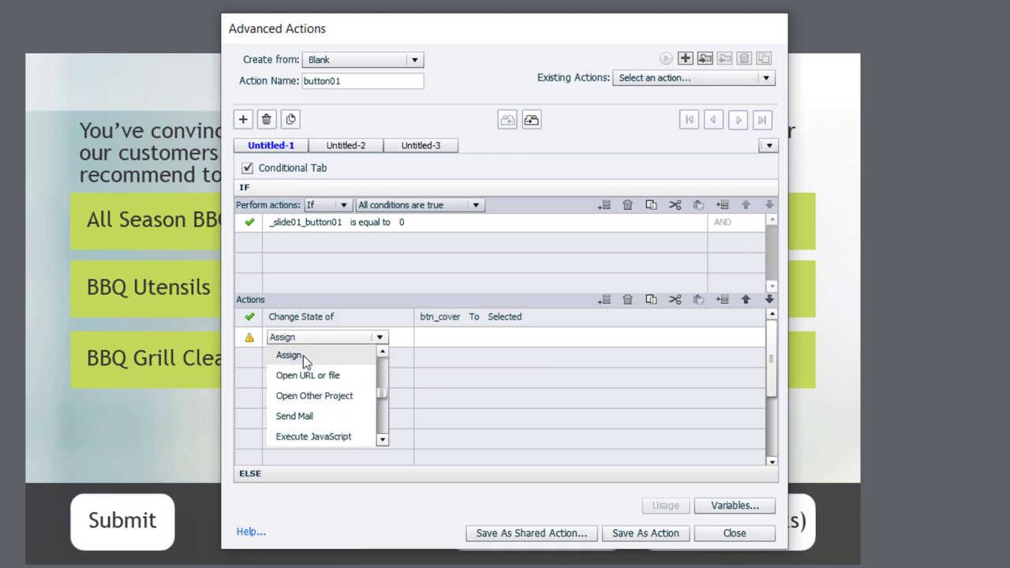
{"action": "left_click", "coordinate": [303, 356]}
{"action": "left_click", "coordinate": [472, 356]}
{"action": "left_click", "coordinate": [574, 337]}
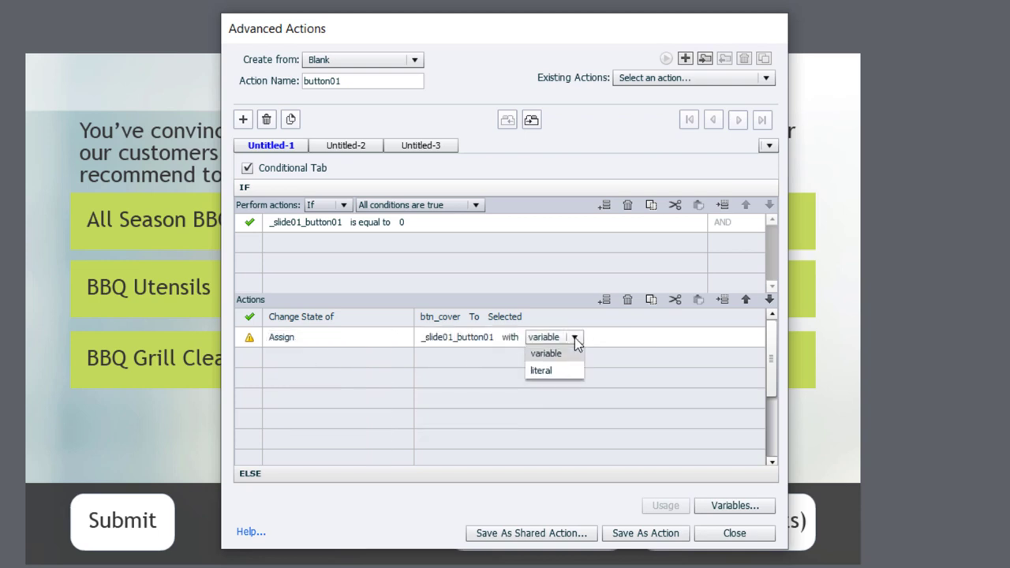
{"action": "left_click", "coordinate": [543, 371]}
{"action": "type", "text": "1"}
{"action": "key", "text": "Return"}
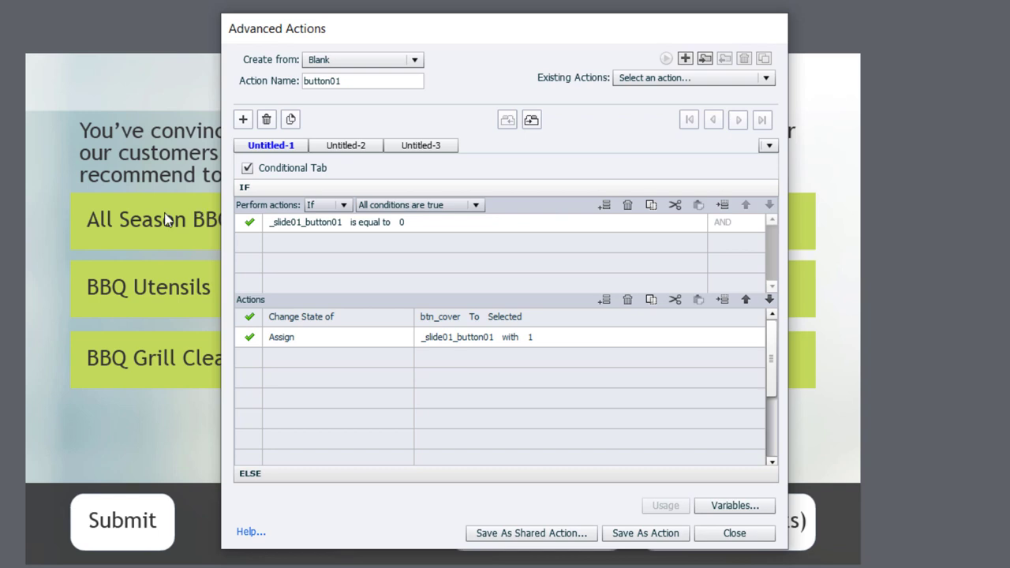
Add an IF action incrementing _slide01_total_selected_buttons by 1.
{"action": "left_click", "coordinate": [289, 358]}
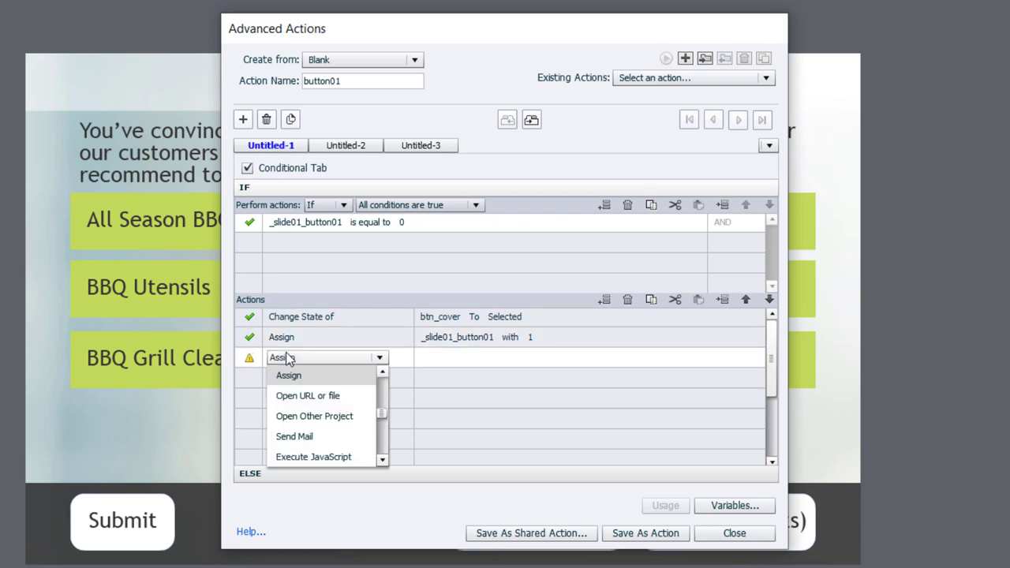
{"action": "scroll", "coordinate": [289, 358], "scroll_direction": "down", "scroll_amount": 3}
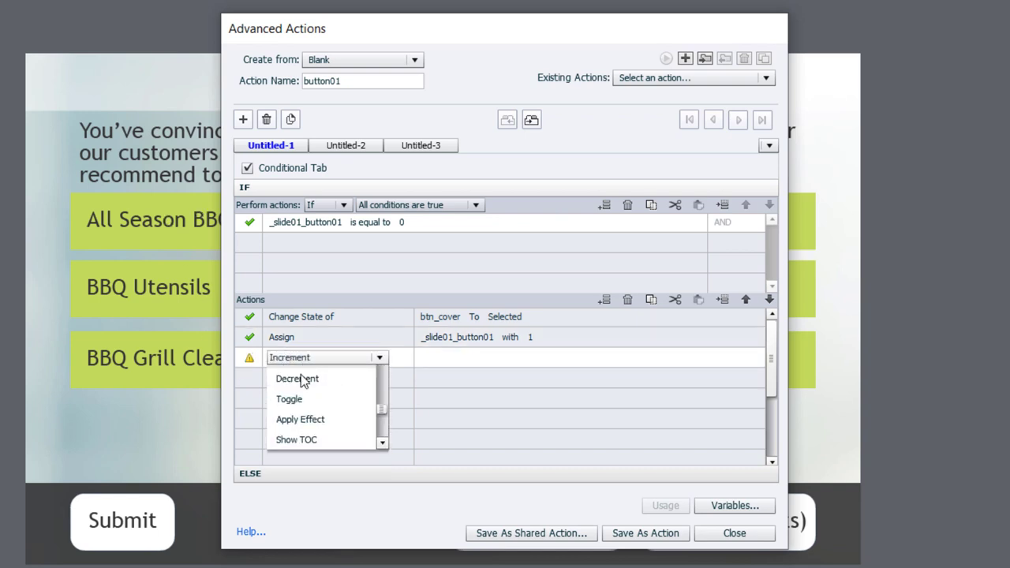
{"action": "left_click", "coordinate": [301, 374]}
{"action": "scroll", "coordinate": [565, 429], "scroll_direction": "down", "scroll_amount": 2}
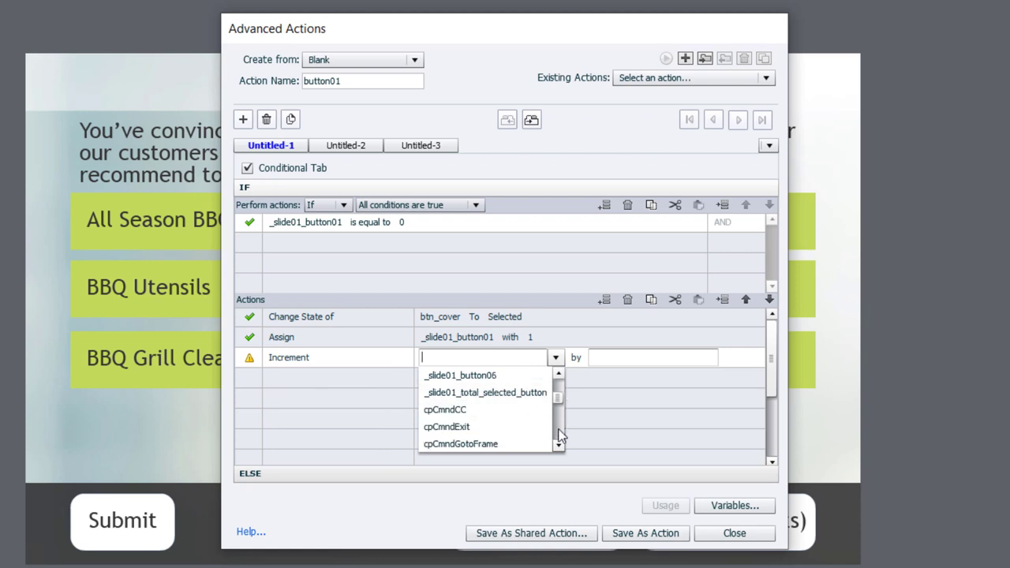
{"action": "left_click", "coordinate": [474, 394]}
{"action": "left_click", "coordinate": [597, 361]}
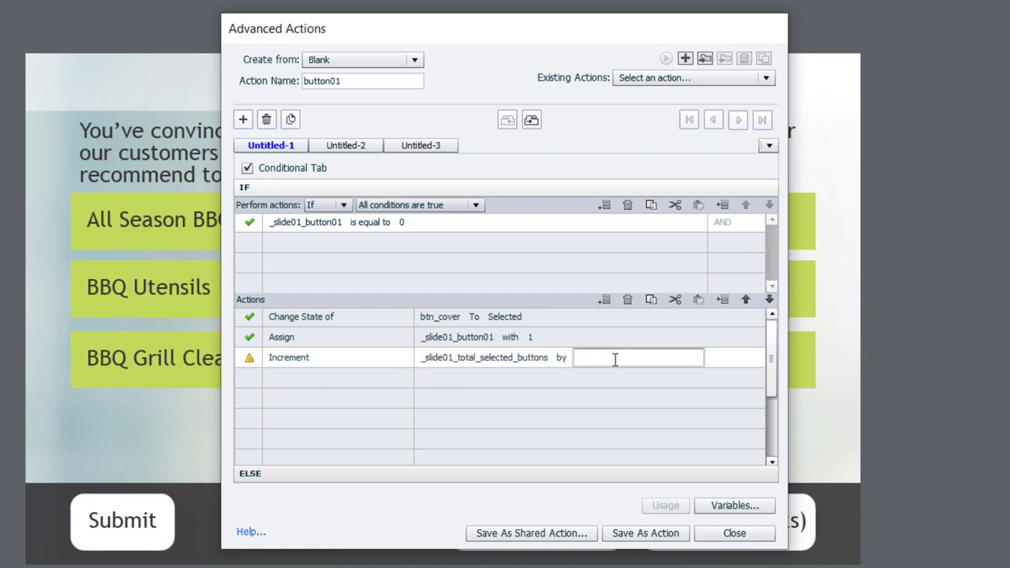
{"action": "type", "text": "1"}
{"action": "key", "text": "Return"}
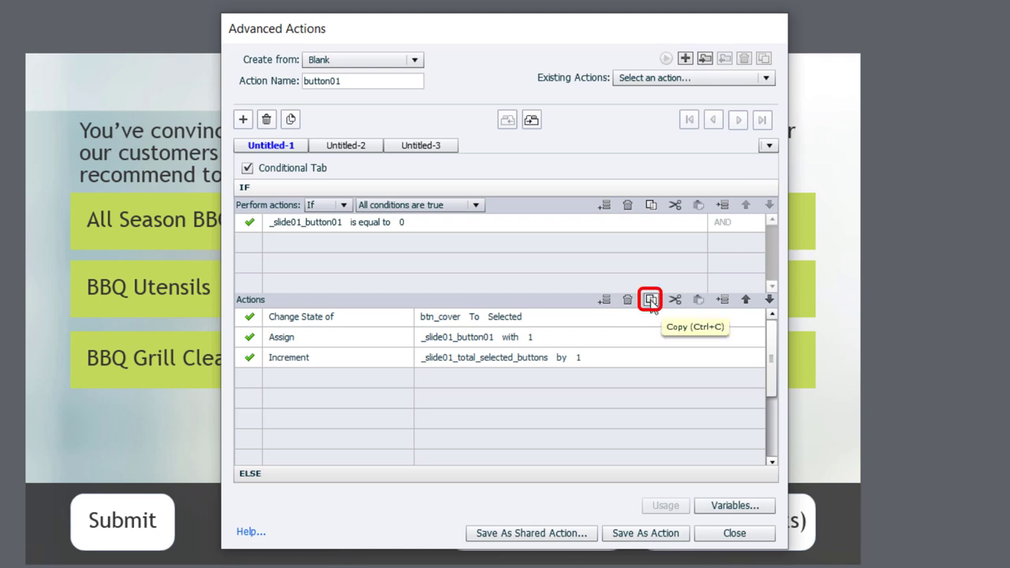
Paste the copied actions into ELSE and set btn_cover's state to Normal.
{"action": "left_click", "coordinate": [593, 472]}
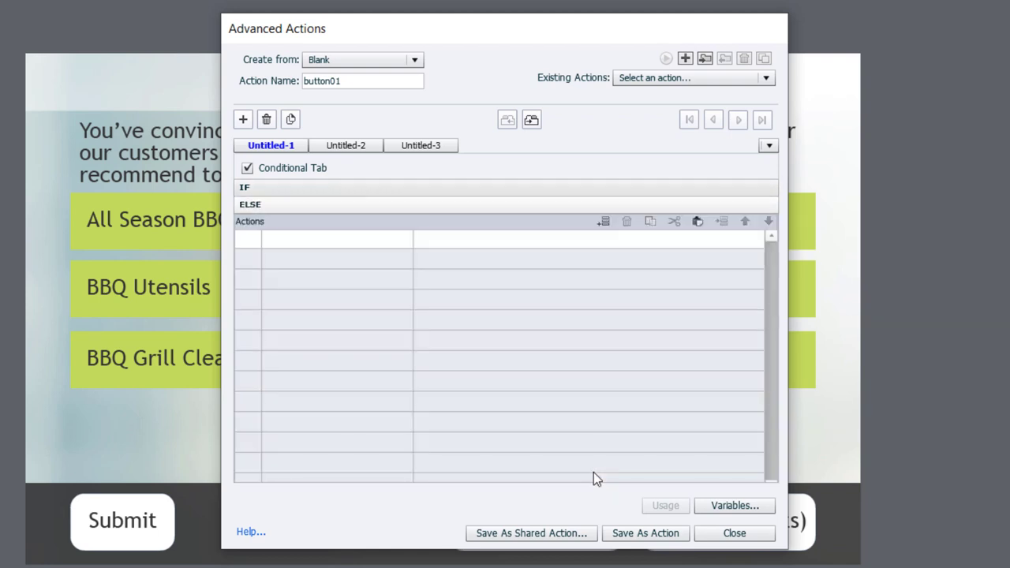
{"action": "left_click", "coordinate": [698, 229]}
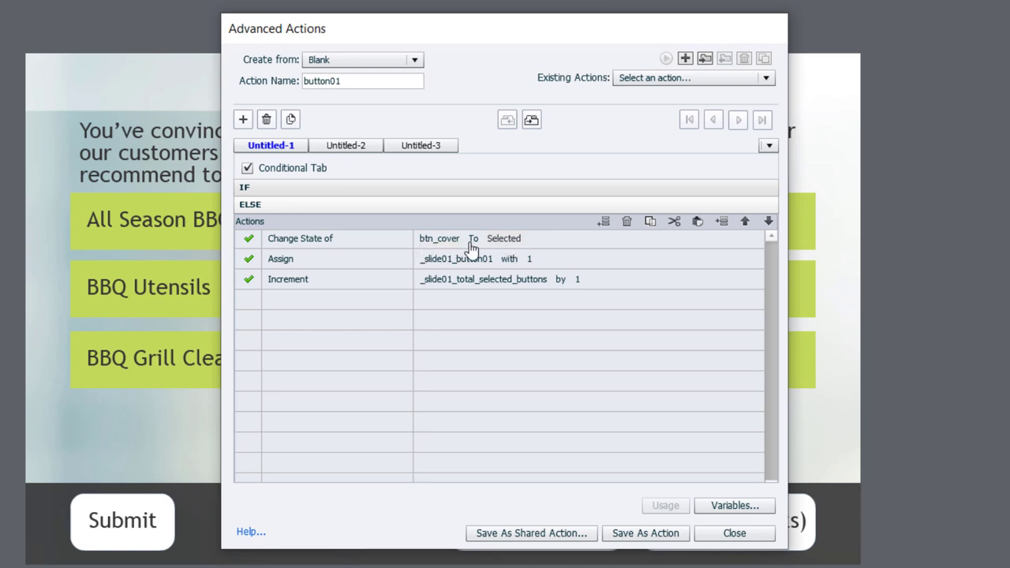
{"action": "left_click", "coordinate": [506, 245]}
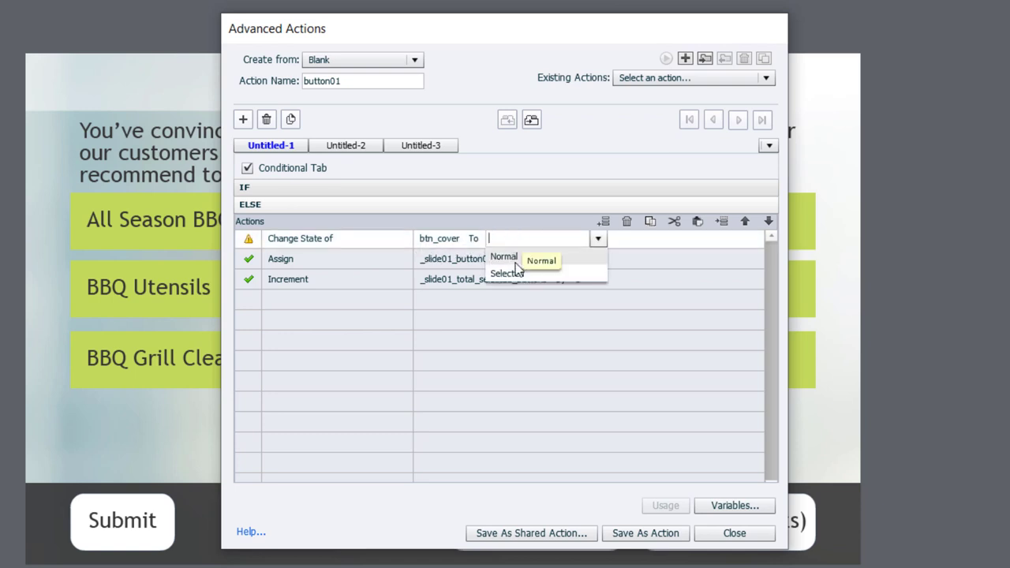
{"action": "left_click", "coordinate": [520, 254]}
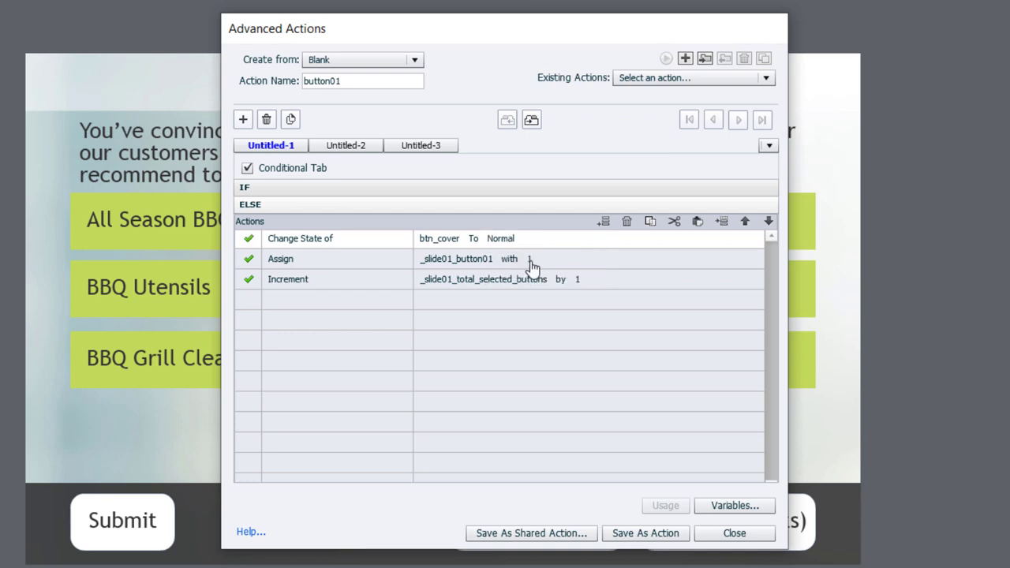
Change the ELSE assignment so _slide01_button01 gets literal 0.
{"action": "left_click", "coordinate": [530, 262]}
{"action": "left_click", "coordinate": [560, 293]}
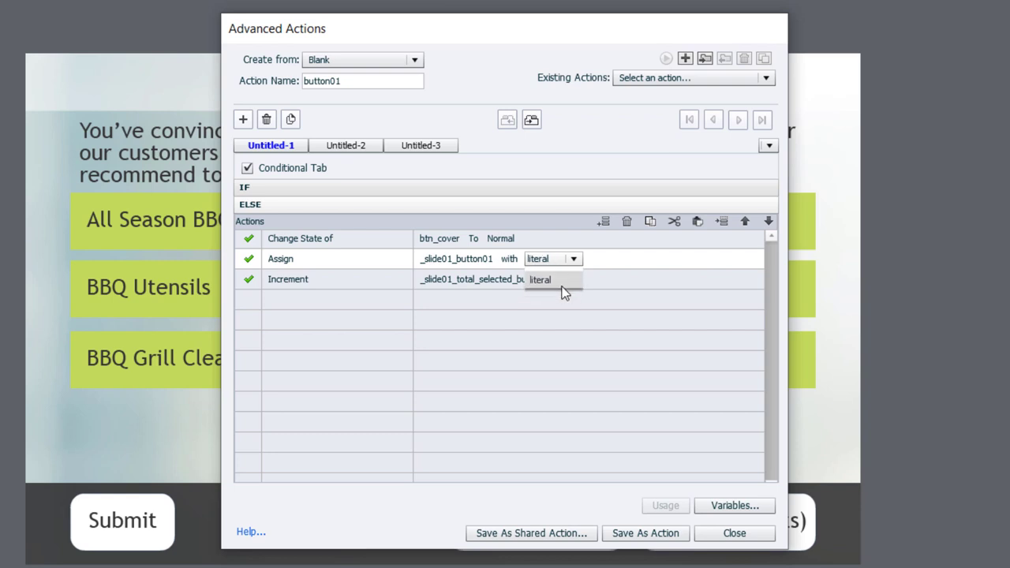
{"action": "type", "text": "0"}
{"action": "key", "text": "Return"}
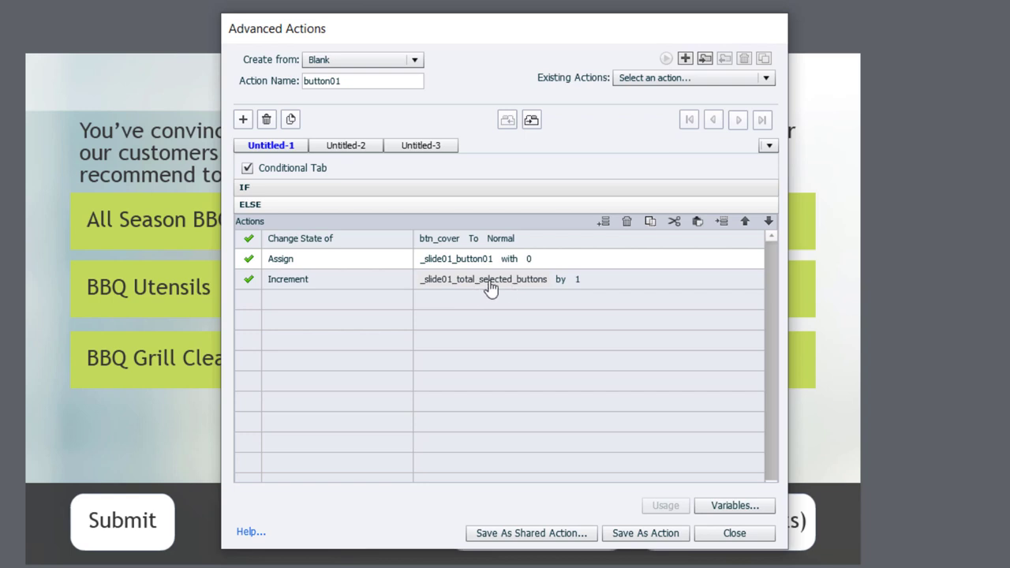
Change the third ELSE action to decrement _slide01_total_selected_buttons by 1, then save button01.
{"action": "left_click", "coordinate": [292, 290]}
{"action": "left_click", "coordinate": [303, 287]}
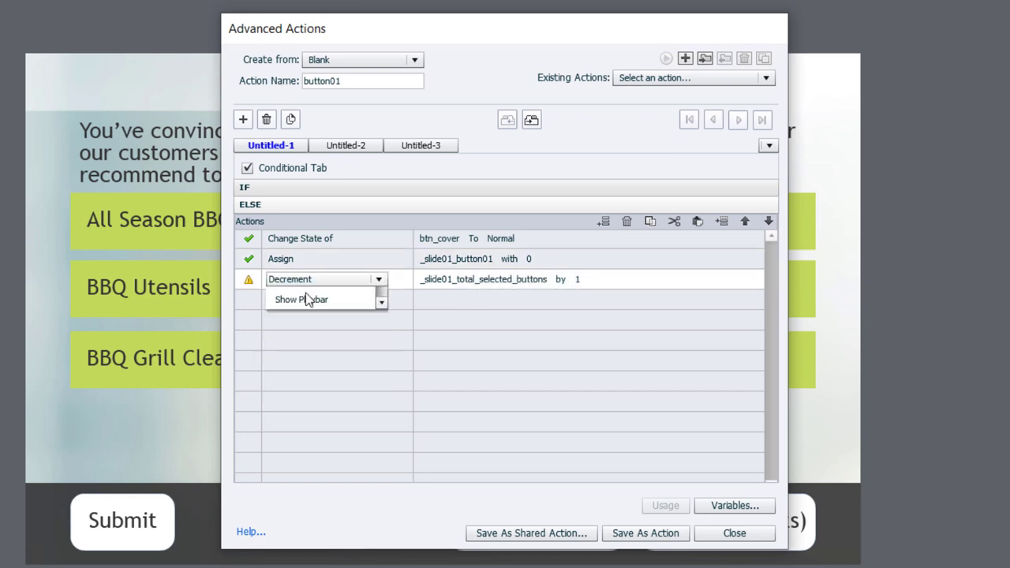
{"action": "scroll", "coordinate": [525, 331], "scroll_direction": "down", "scroll_amount": 3}
{"action": "left_click", "coordinate": [483, 292]}
{"action": "left_click", "coordinate": [582, 280]}
{"action": "type", "text": "1"}
{"action": "key", "text": "Return"}
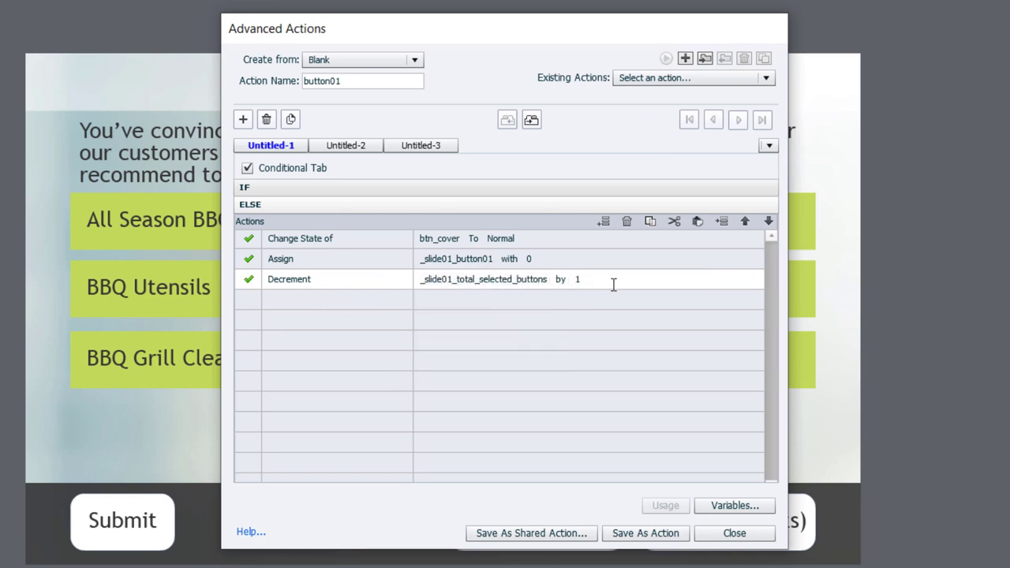
{"action": "left_click", "coordinate": [639, 533]}
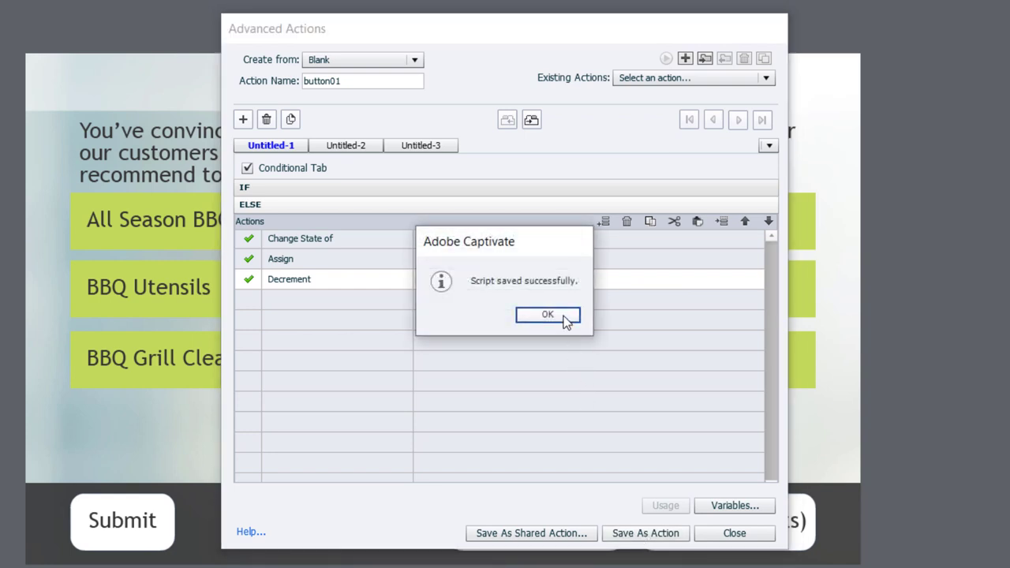
{"action": "left_click", "coordinate": [547, 315]}
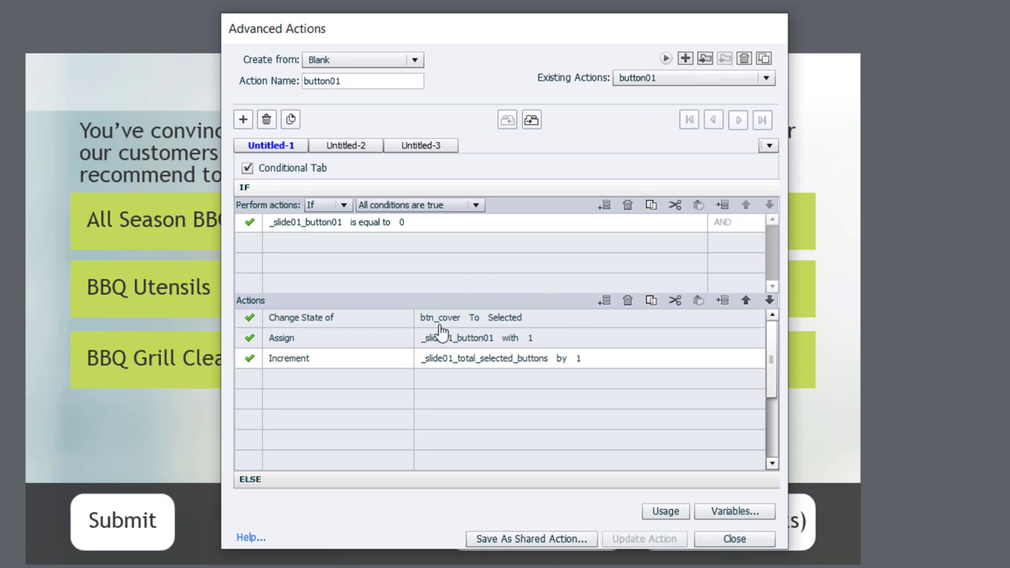
Begin Save As Shared Action and replace the name with 'ButtonClick'.
{"action": "left_click", "coordinate": [521, 539]}
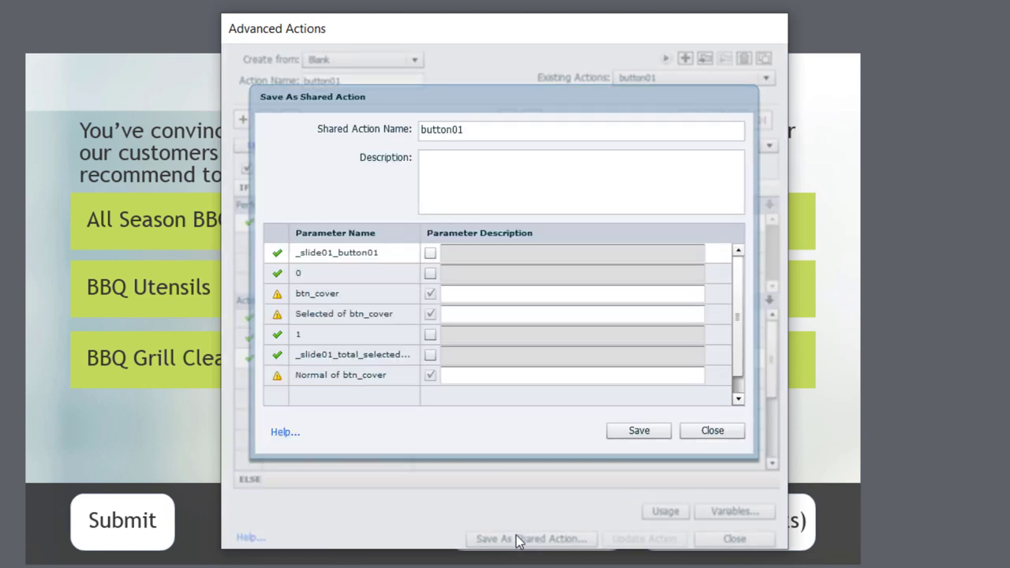
{"action": "left_click_drag", "start_coordinate": [476, 129], "coordinate": [296, 151]}
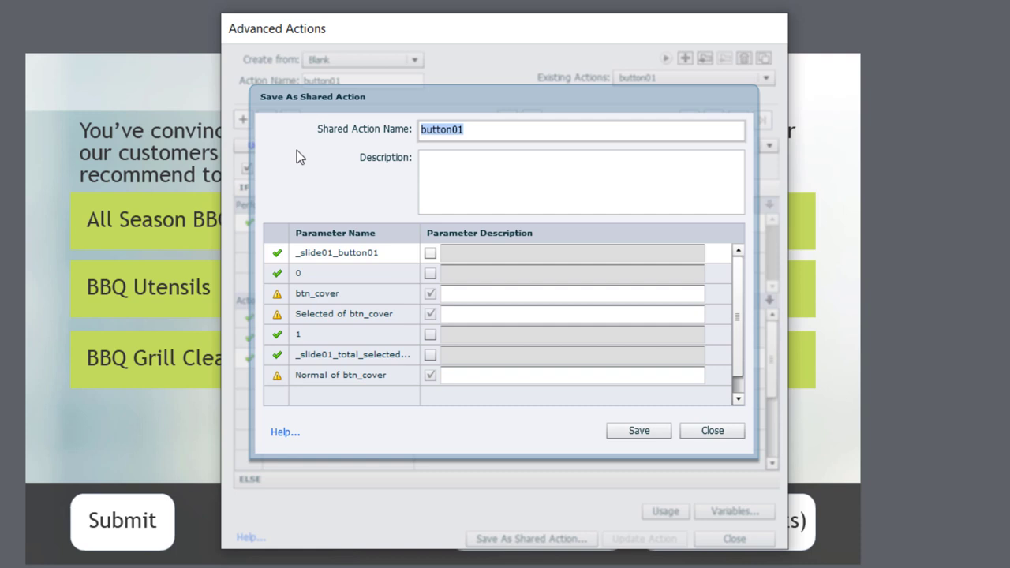
{"action": "type", "text": "ButtonClick"}
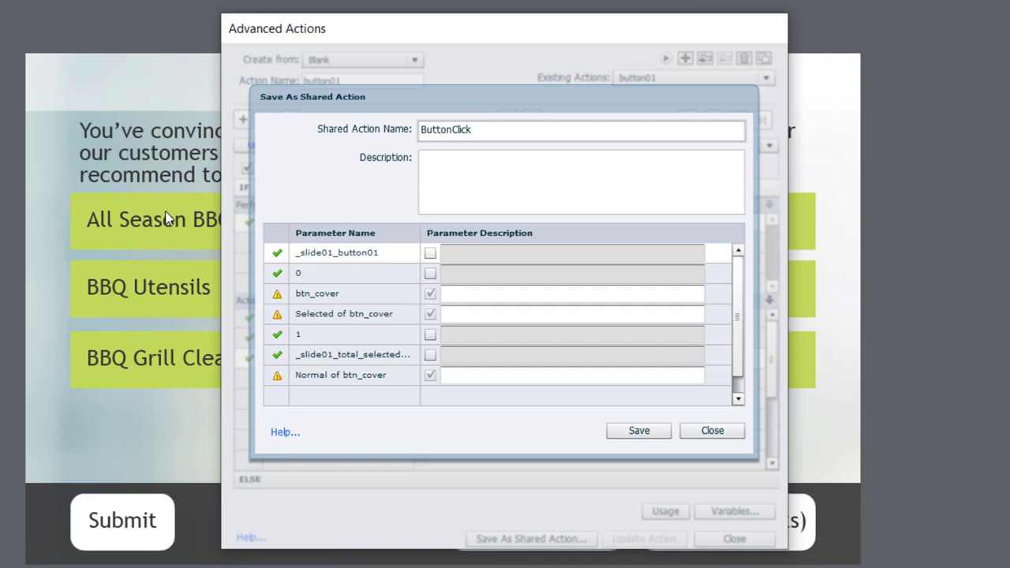
Make _slide01_button01 and btn_cover parameters, with descriptions about the current button.
{"action": "left_click", "coordinate": [431, 252]}
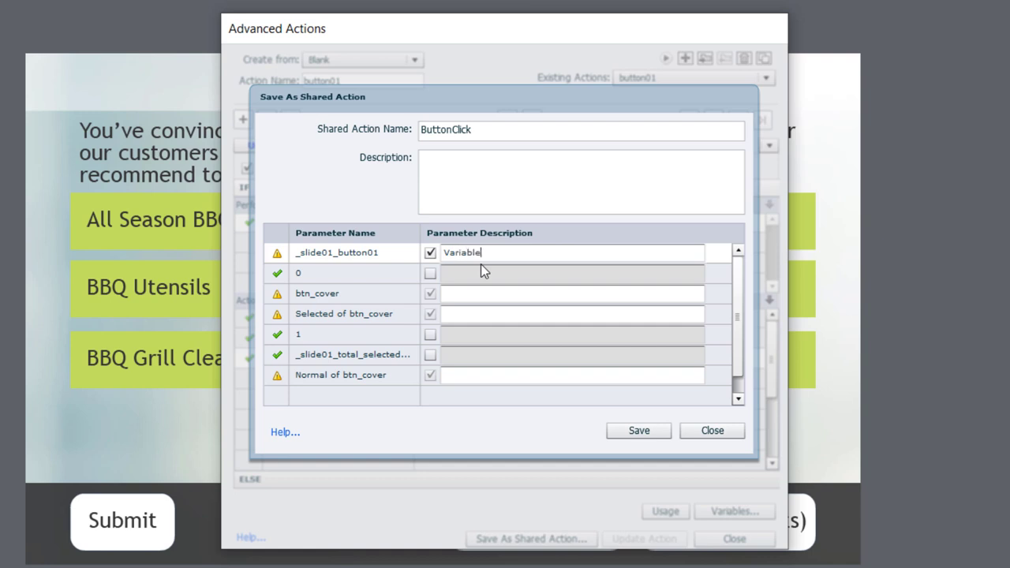
{"action": "type", "text": "ciated with the current button"}
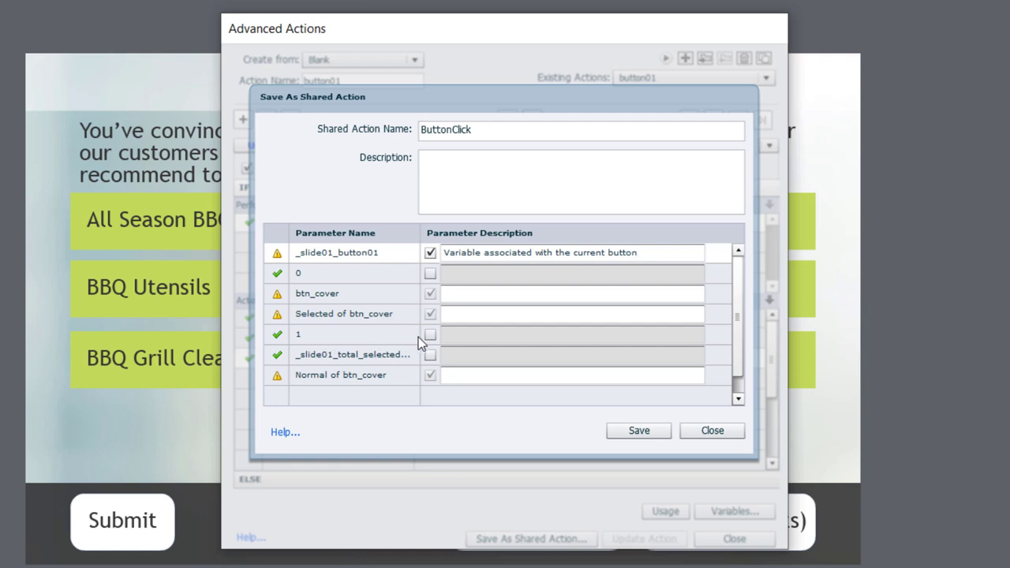
{"action": "left_click", "coordinate": [452, 294]}
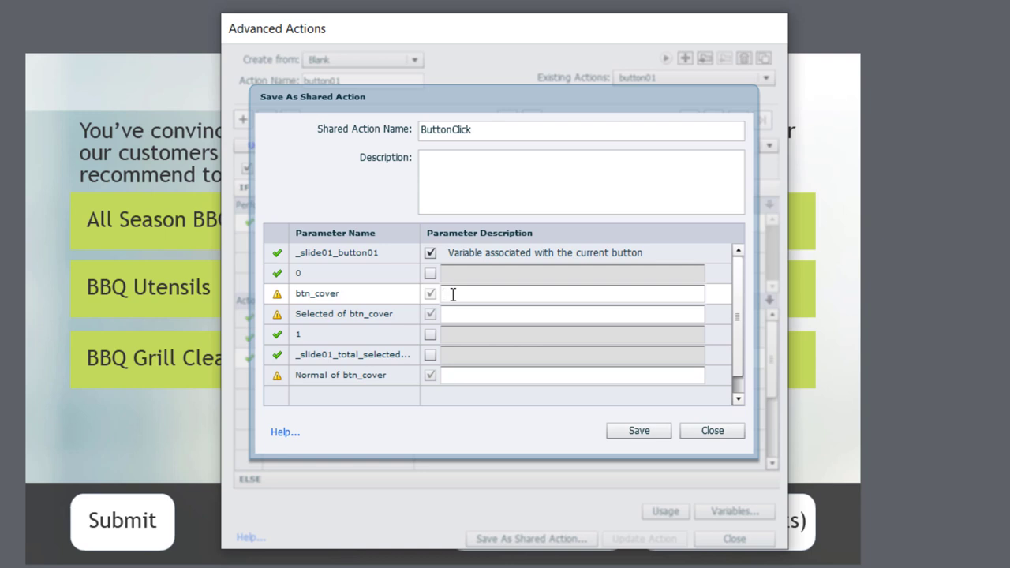
{"action": "type", "text": "The current button selected"}
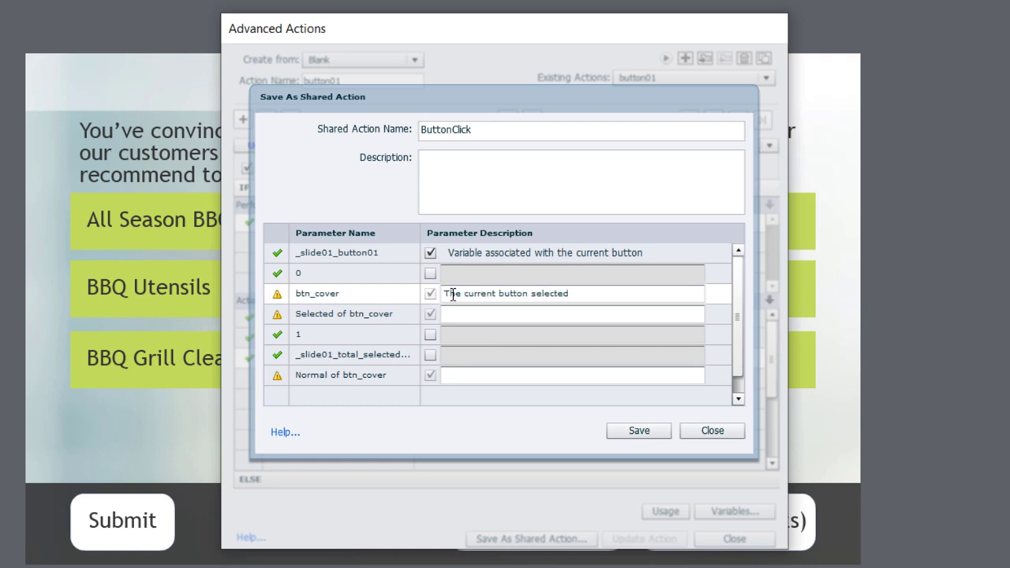
Describe the Selected and Normal state parameters, then save ButtonClick.
{"action": "left_click", "coordinate": [458, 314]}
{"action": "type", "text": "The selected state of the current button"}
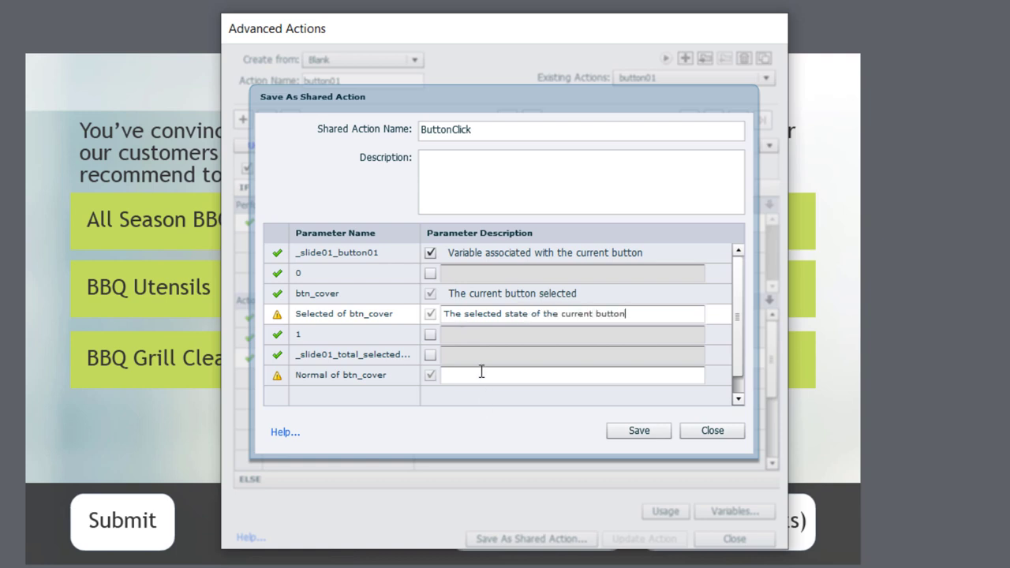
{"action": "left_click", "coordinate": [482, 374]}
{"action": "type", "text": "The normal state of the current button"}
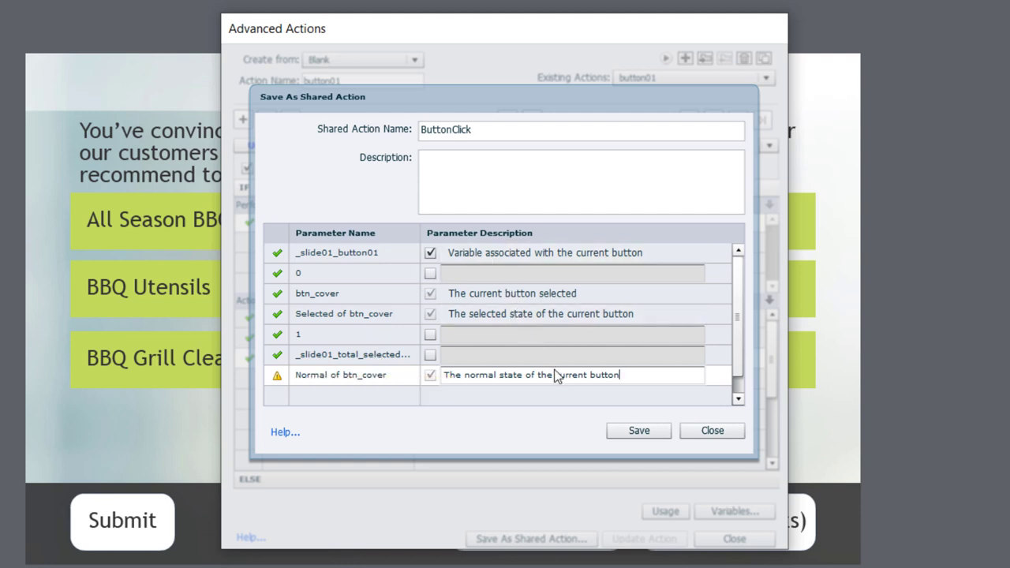
{"action": "left_click", "coordinate": [642, 432]}
{"action": "left_click", "coordinate": [562, 315]}
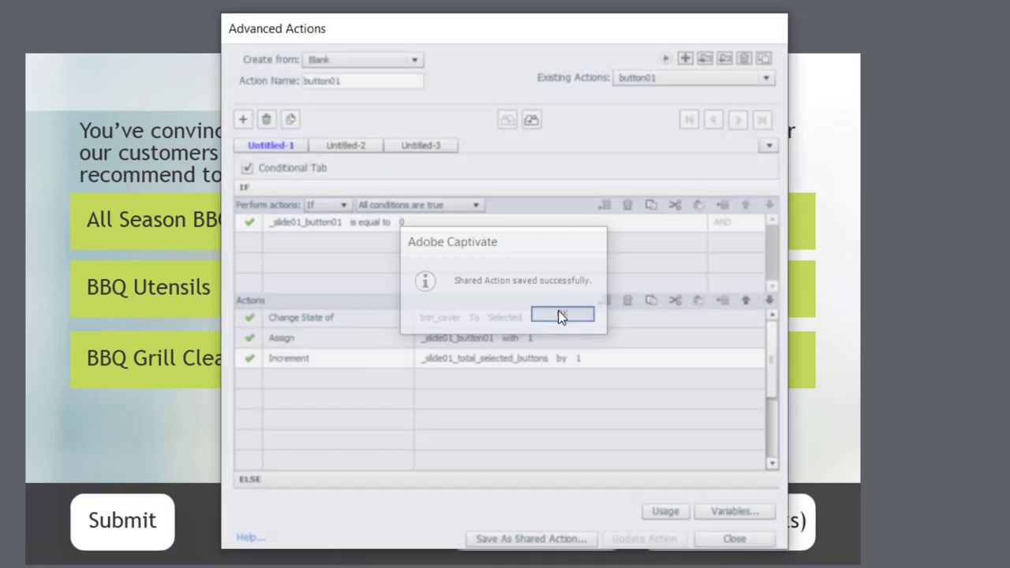
Set the All Season BBQ Cover button's On Success to Execute Shared Action ButtonClick.
{"action": "left_click", "coordinate": [746, 539]}
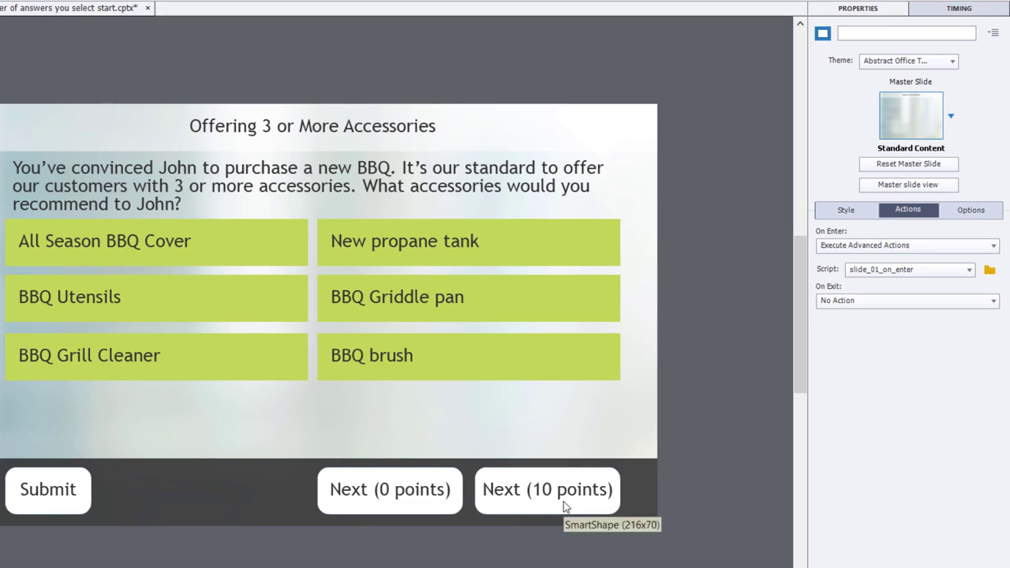
{"action": "left_click", "coordinate": [158, 257]}
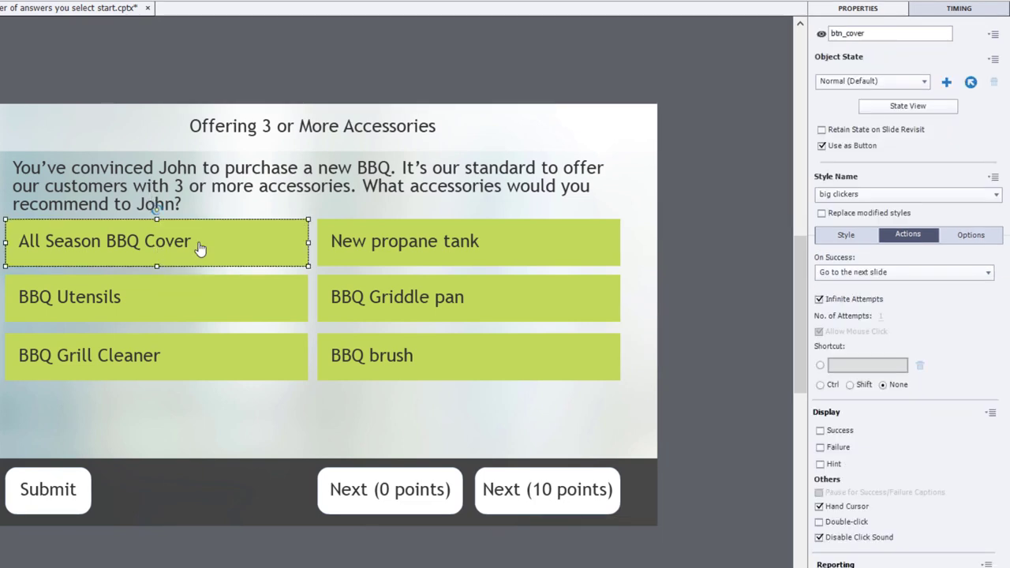
{"action": "left_click", "coordinate": [883, 272]}
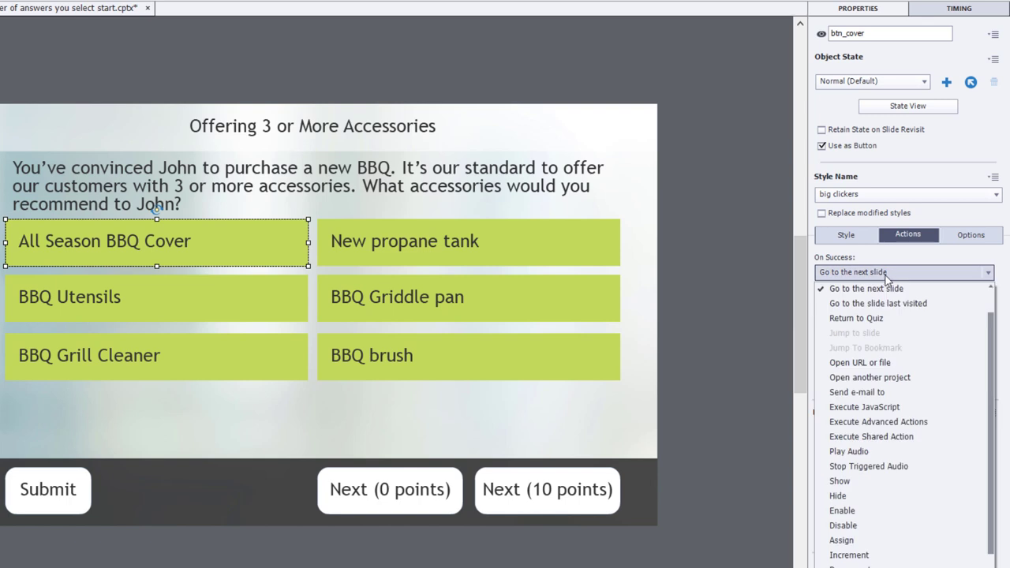
{"action": "left_click", "coordinate": [868, 436]}
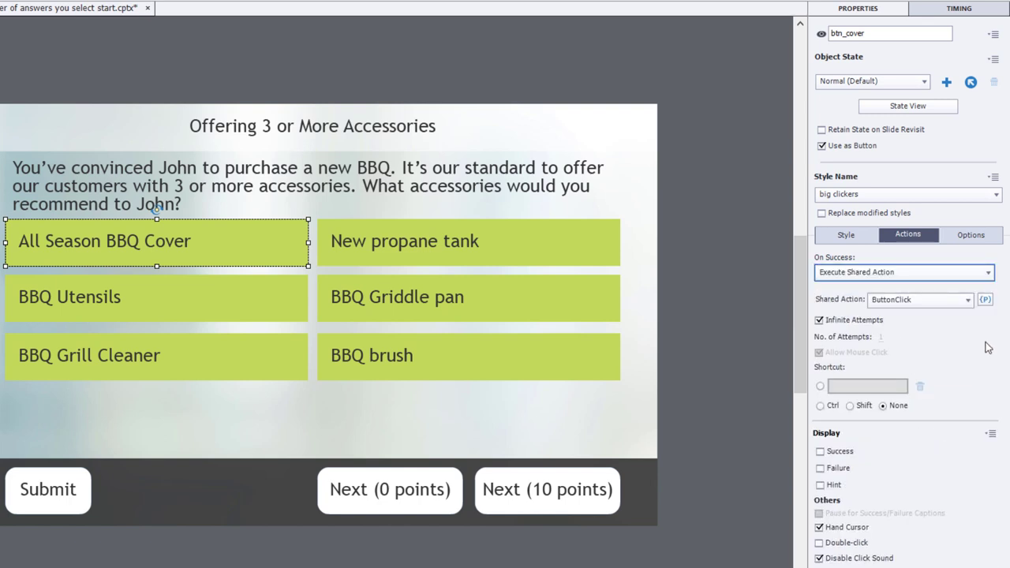
Fill ButtonClick's parameters with _slide01_button01, btn_cover, Selected and Normal, then save.
{"action": "left_click", "coordinate": [986, 300]}
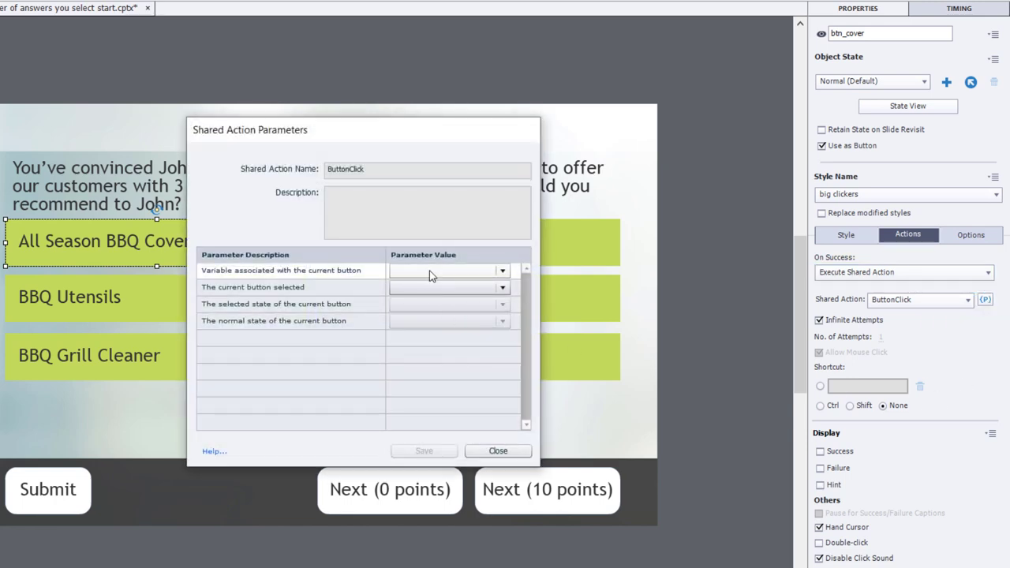
{"action": "left_click", "coordinate": [430, 272]}
{"action": "left_click", "coordinate": [433, 285]}
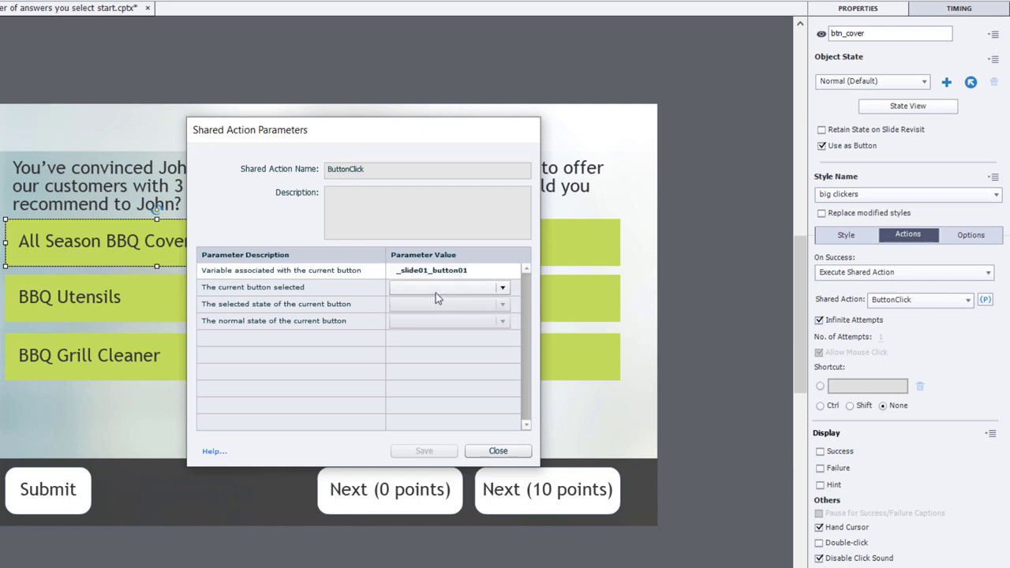
{"action": "left_click", "coordinate": [434, 287]}
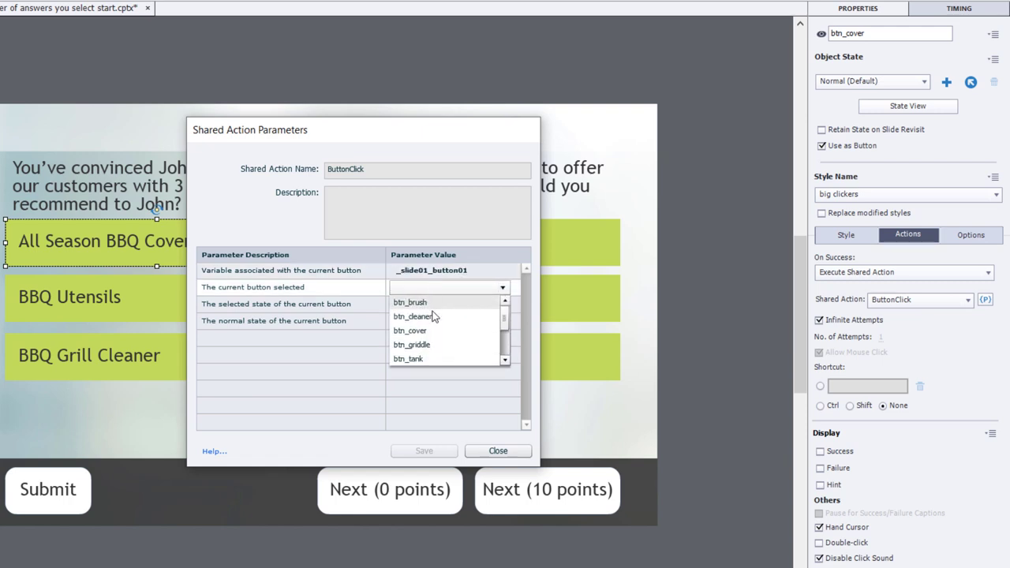
{"action": "left_click", "coordinate": [432, 332]}
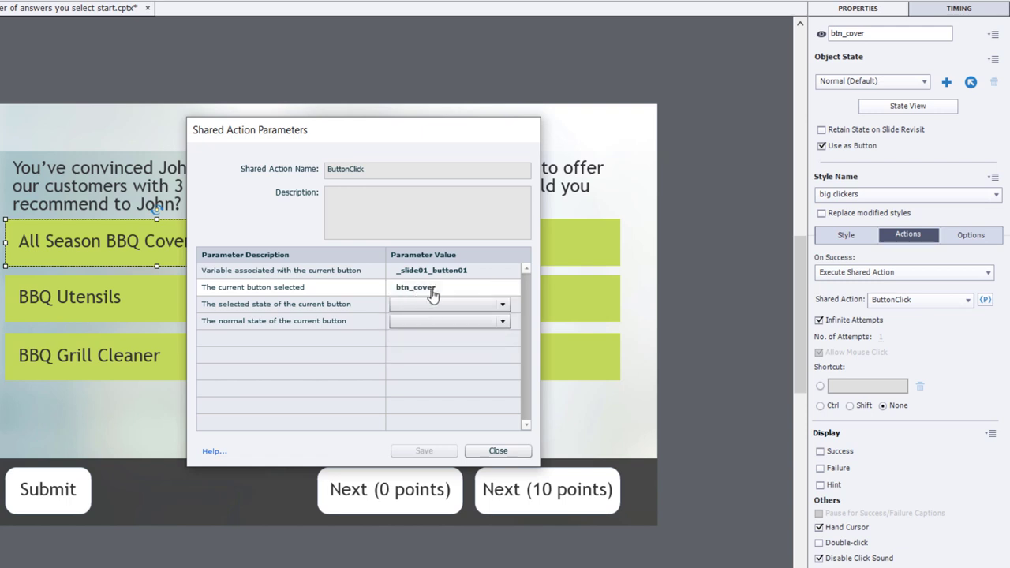
{"action": "left_click", "coordinate": [417, 305]}
{"action": "left_click", "coordinate": [417, 336]}
{"action": "left_click", "coordinate": [420, 325]}
{"action": "left_click", "coordinate": [417, 337]}
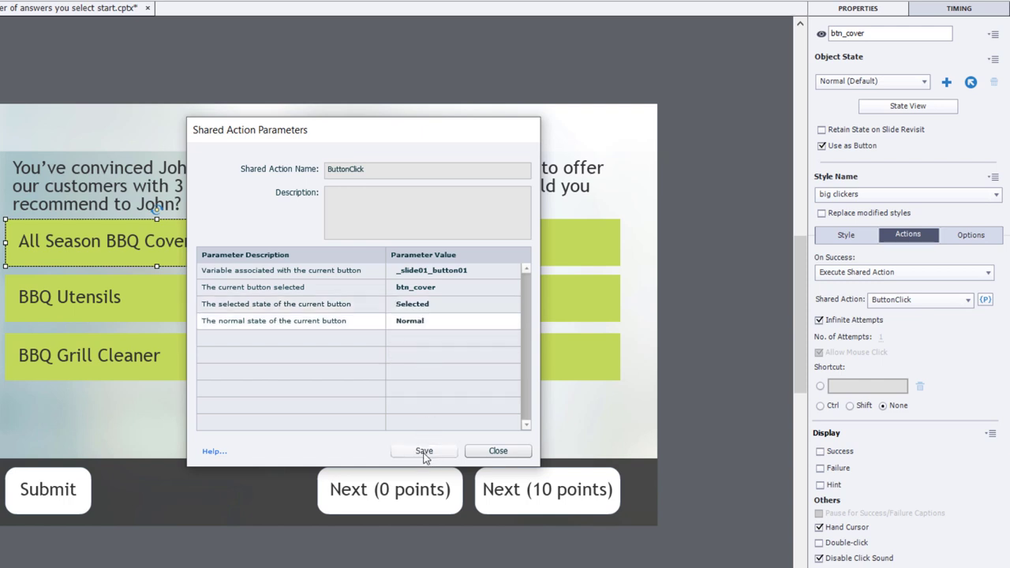
{"action": "left_click", "coordinate": [423, 452]}
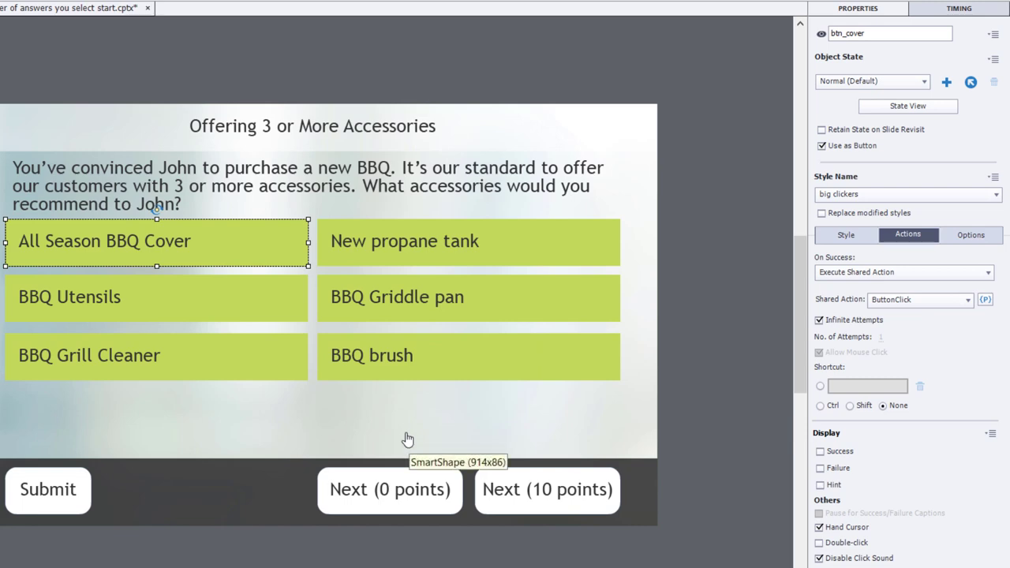
Select btn_brush and set its On Success action to Execute Shared Action ButtonClick.
{"action": "left_click", "coordinate": [251, 301]}
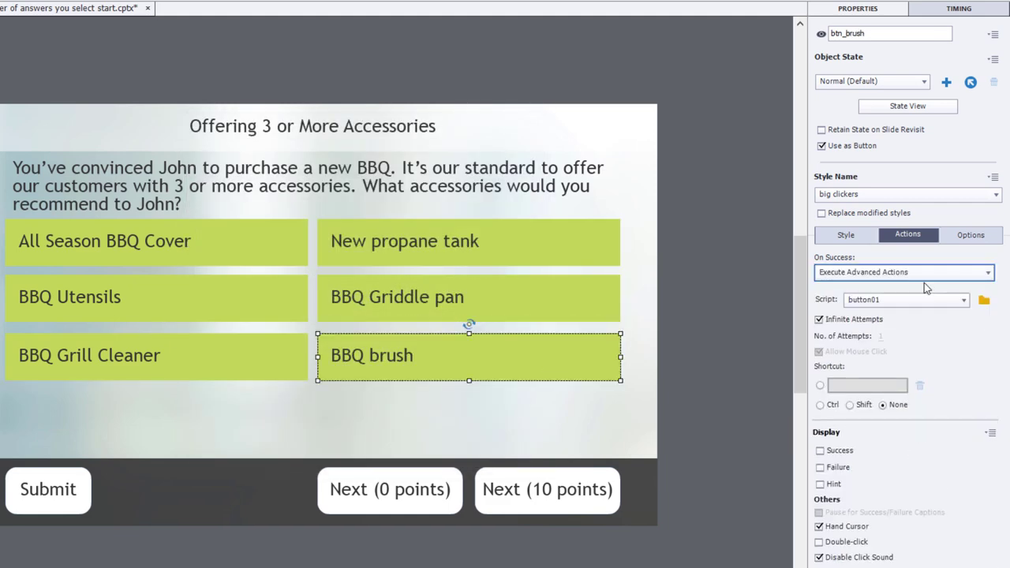
{"action": "left_click", "coordinate": [904, 272]}
{"action": "left_click", "coordinate": [878, 289]}
{"action": "key", "text": "Down"}
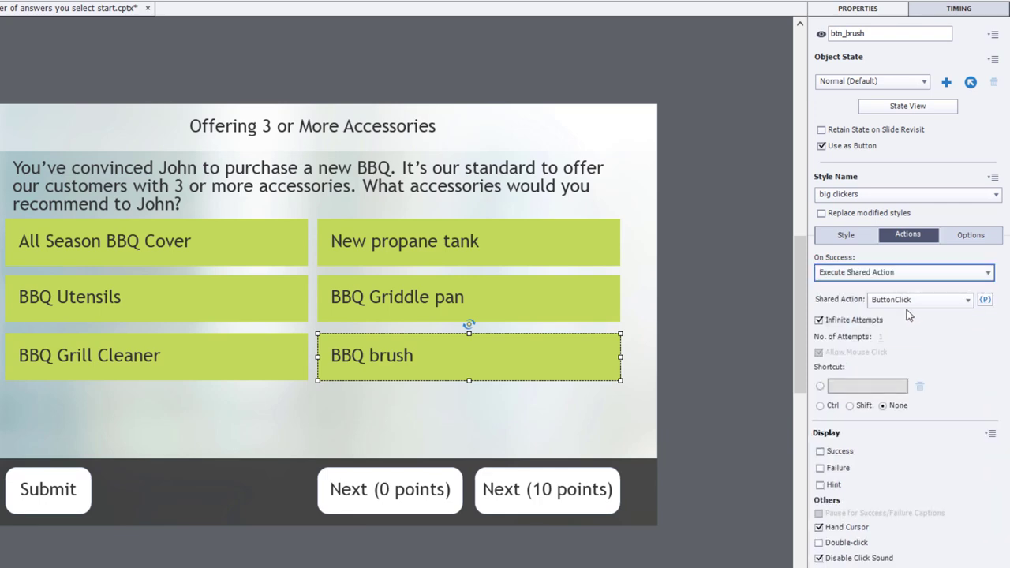
Save ButtonClick parameters _slide01_button06, btn_brush, Selected and Normal for btn_brush.
{"action": "left_click", "coordinate": [984, 300]}
{"action": "left_click", "coordinate": [502, 270]}
{"action": "scroll", "coordinate": [500, 335], "scroll_direction": "down", "scroll_amount": 3}
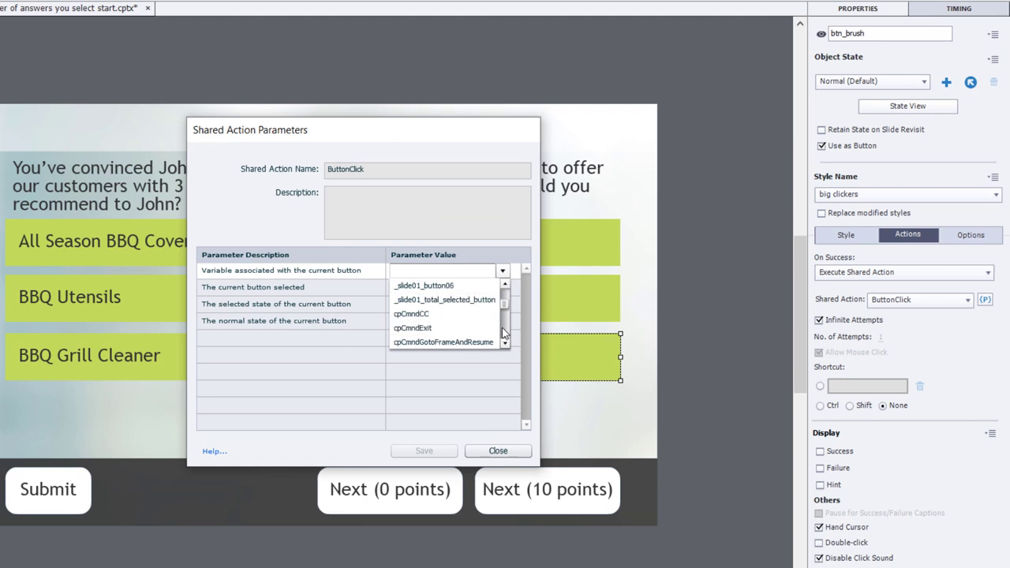
{"action": "left_click", "coordinate": [446, 287]}
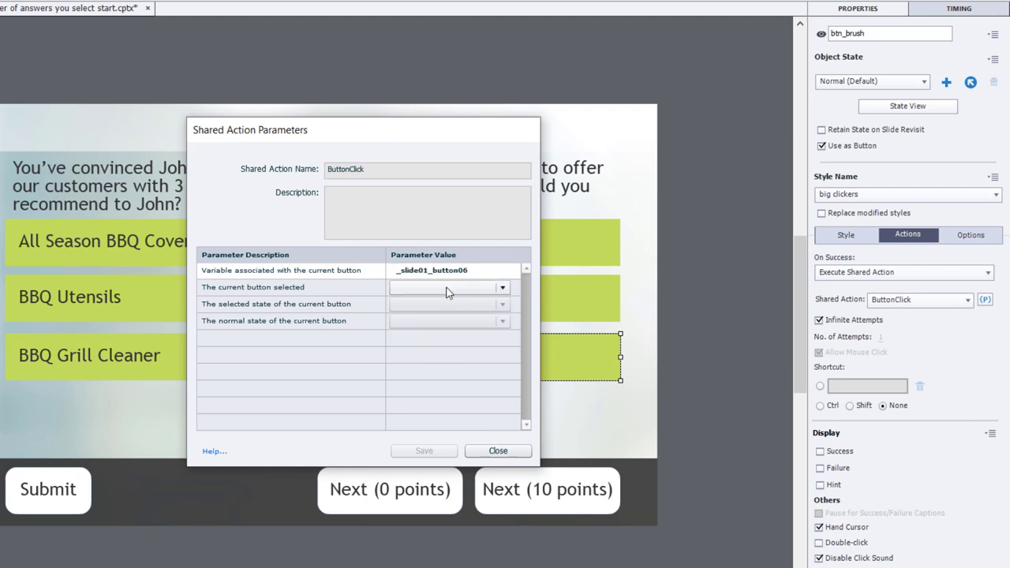
{"action": "left_click", "coordinate": [446, 293]}
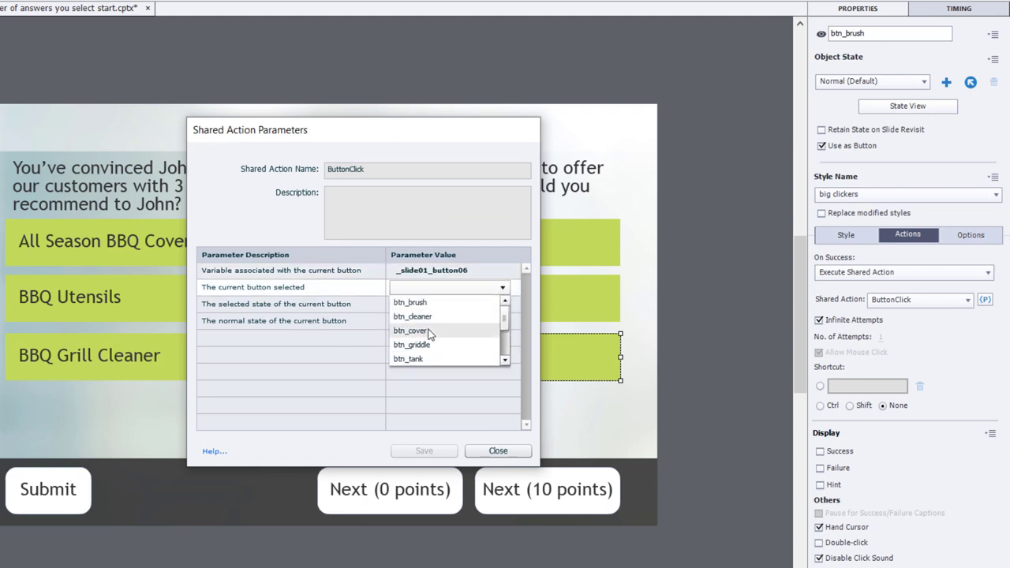
{"action": "left_click", "coordinate": [432, 303]}
{"action": "left_click", "coordinate": [443, 308]}
{"action": "left_click", "coordinate": [422, 334]}
{"action": "left_click", "coordinate": [429, 325]}
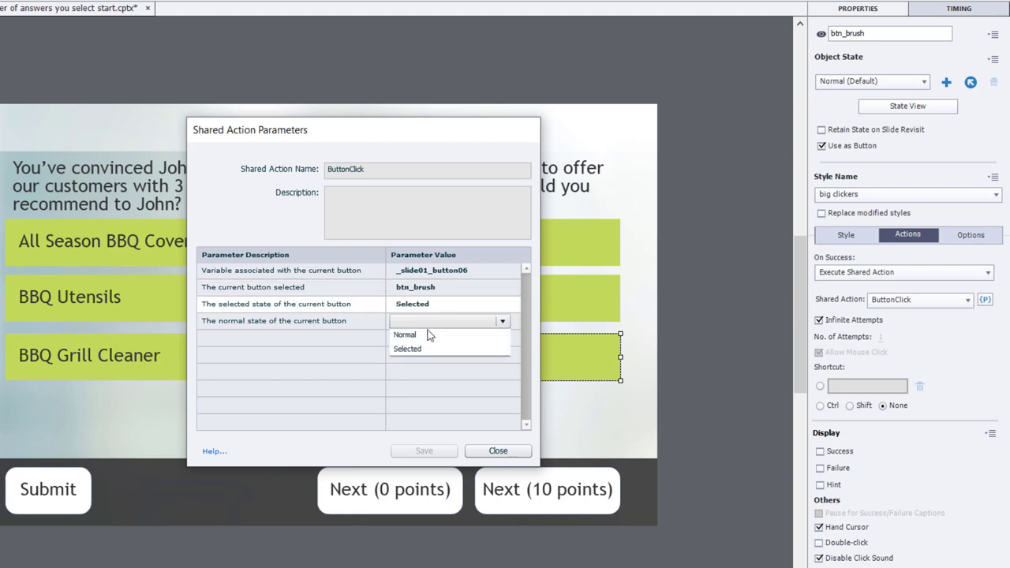
{"action": "left_click", "coordinate": [423, 335]}
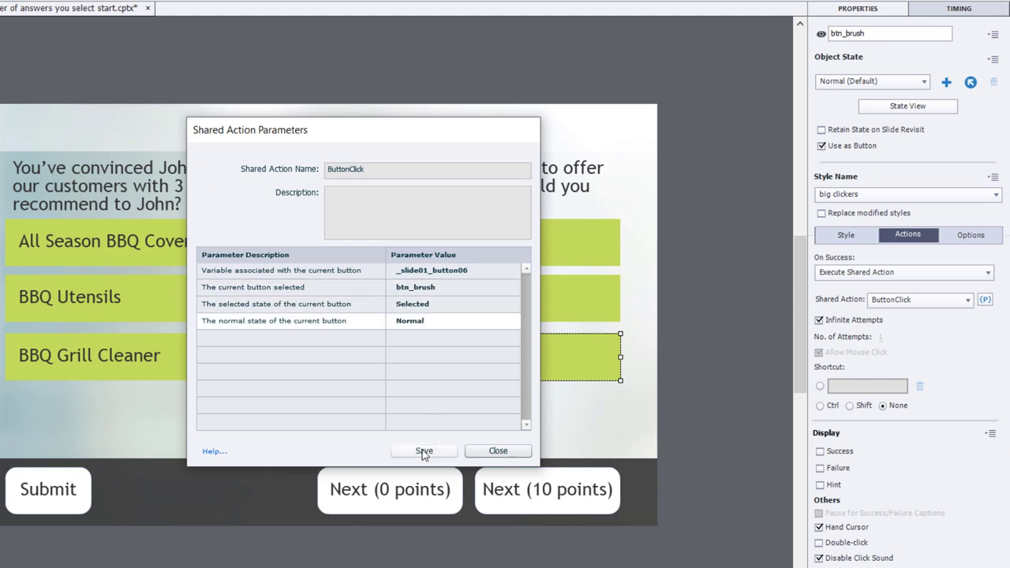
{"action": "left_click", "coordinate": [423, 452]}
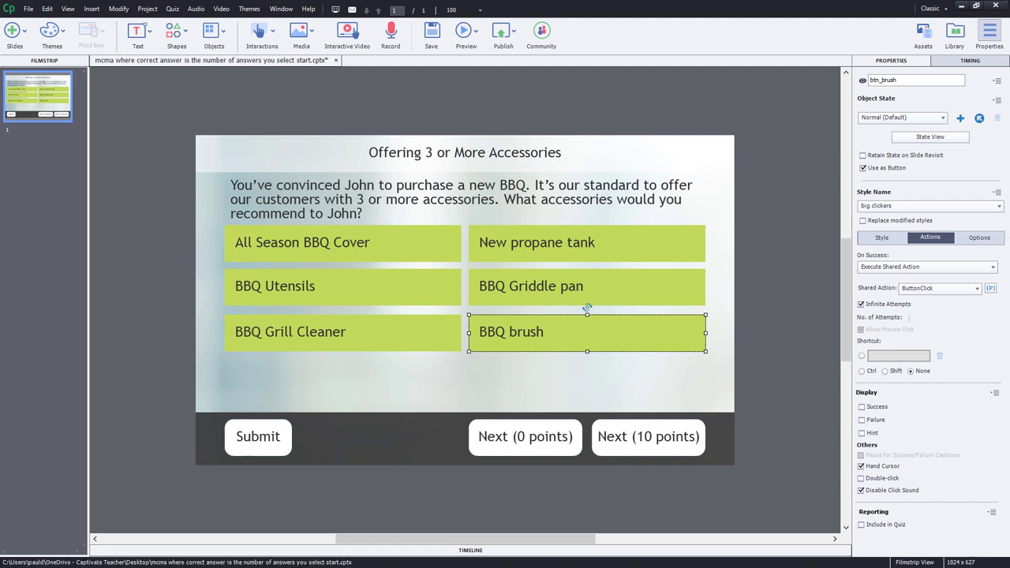
Create a new conditional advanced action named slide01_submit.
{"action": "left_click", "coordinate": [150, 10]}
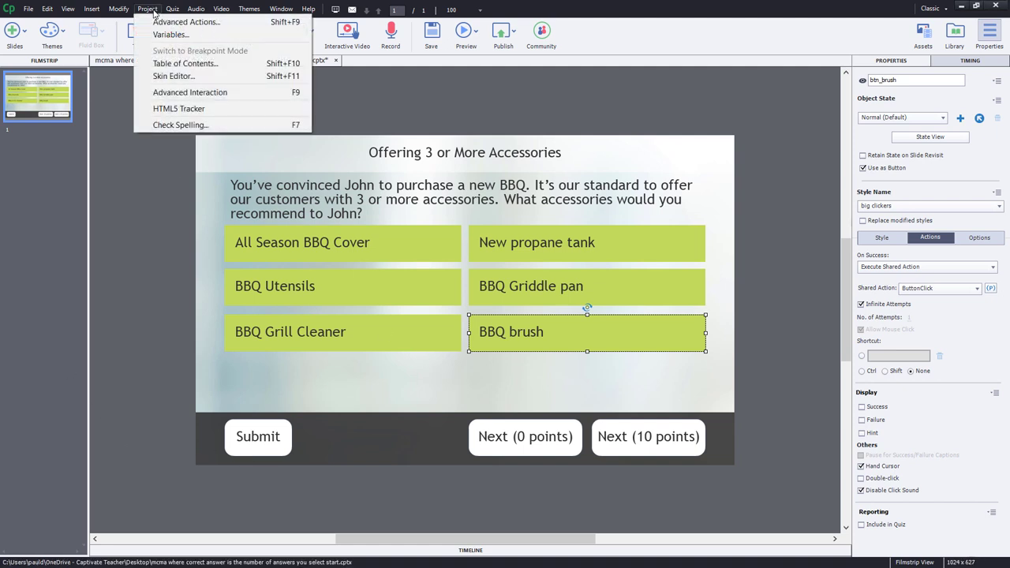
{"action": "left_click", "coordinate": [186, 23]}
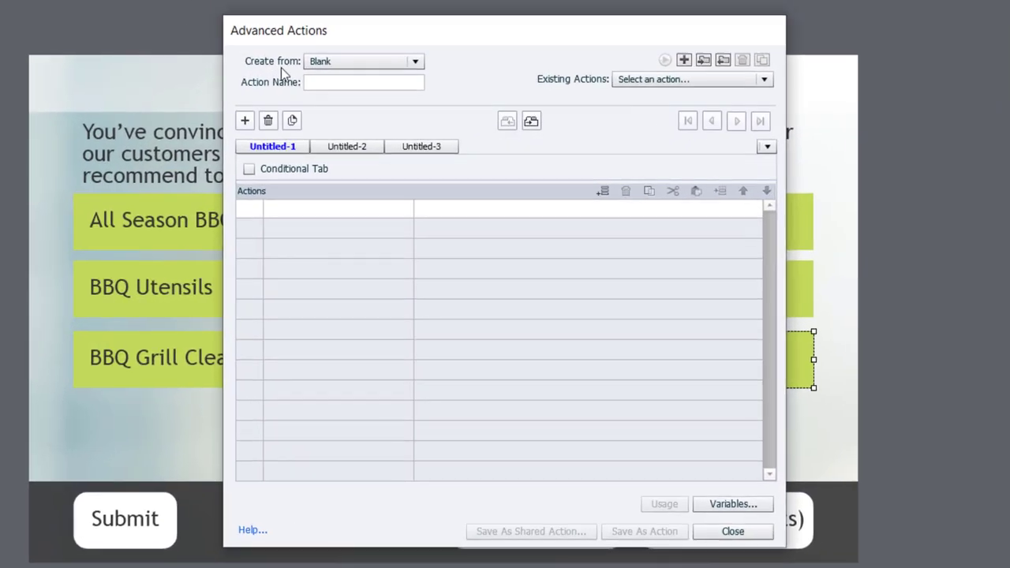
{"action": "left_click", "coordinate": [311, 79]}
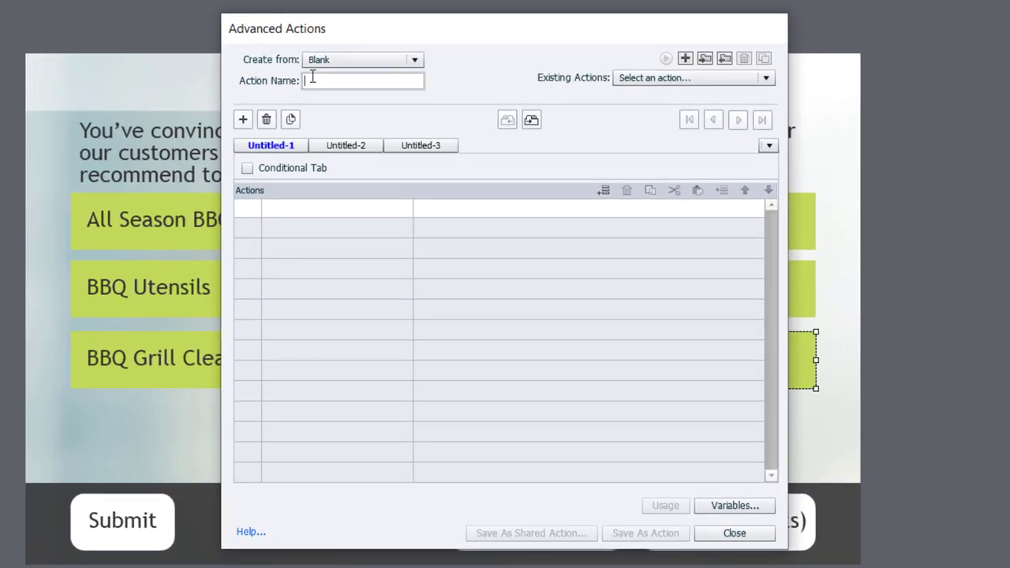
{"action": "type", "text": "slide0"}
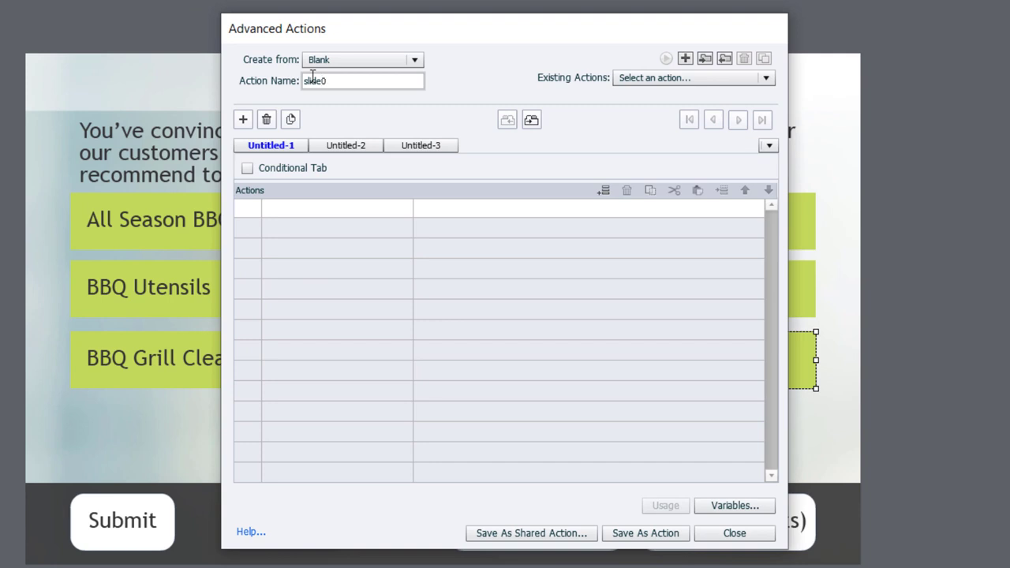
{"action": "type", "text": "1_submit"}
{"action": "left_click", "coordinate": [289, 170]}
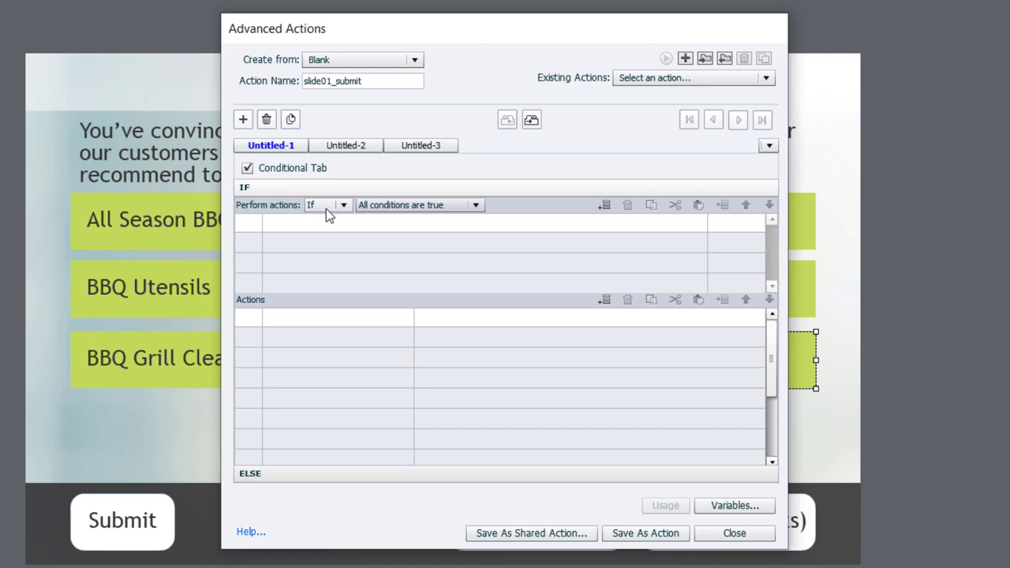
Set the IF condition: variable _slide01_total_selected_buttons greater or equal to literal 3.
{"action": "left_click", "coordinate": [289, 231]}
{"action": "left_click", "coordinate": [288, 225]}
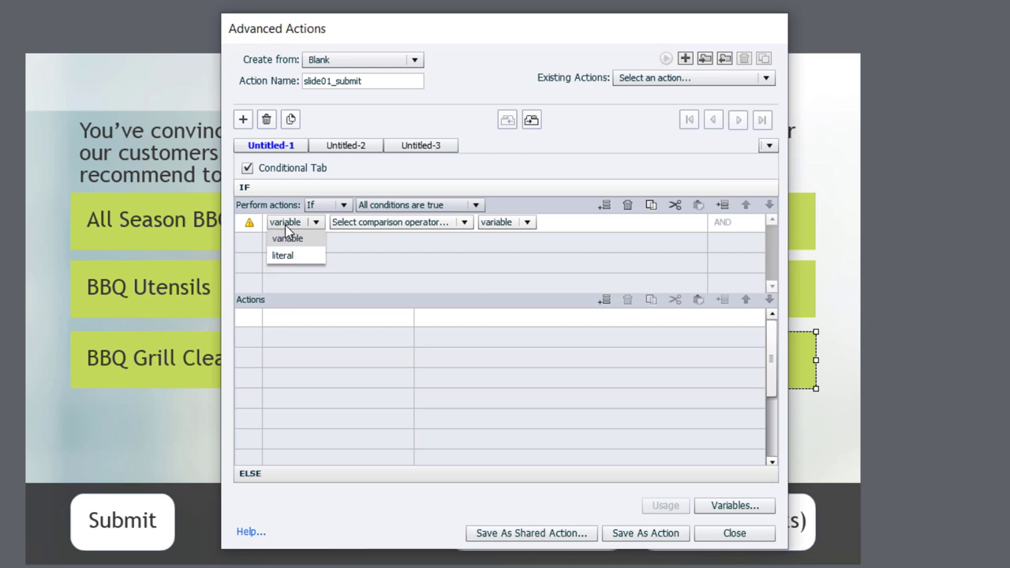
{"action": "left_click", "coordinate": [297, 241]}
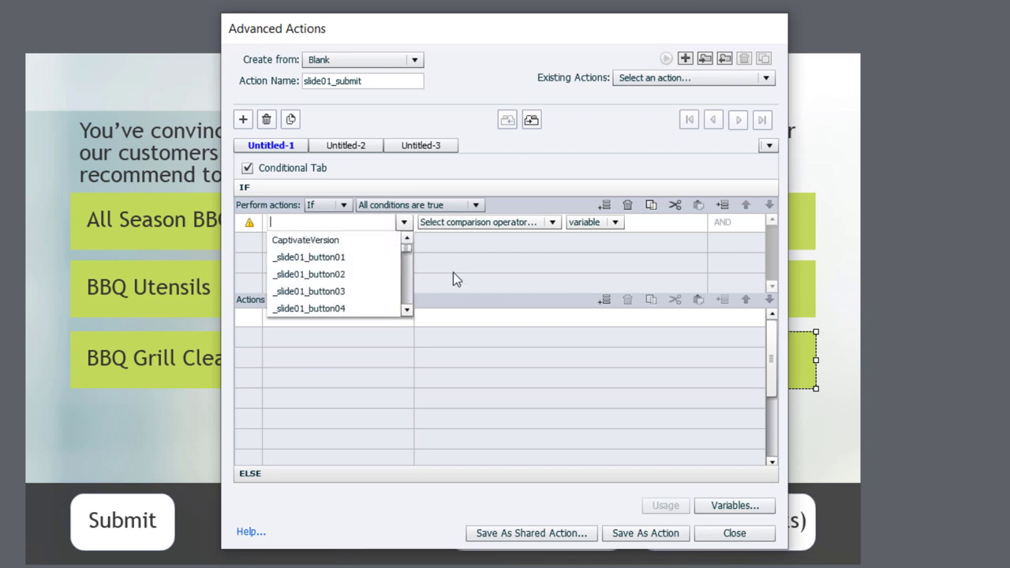
{"action": "scroll", "coordinate": [406, 304], "scroll_direction": "down", "scroll_amount": 2}
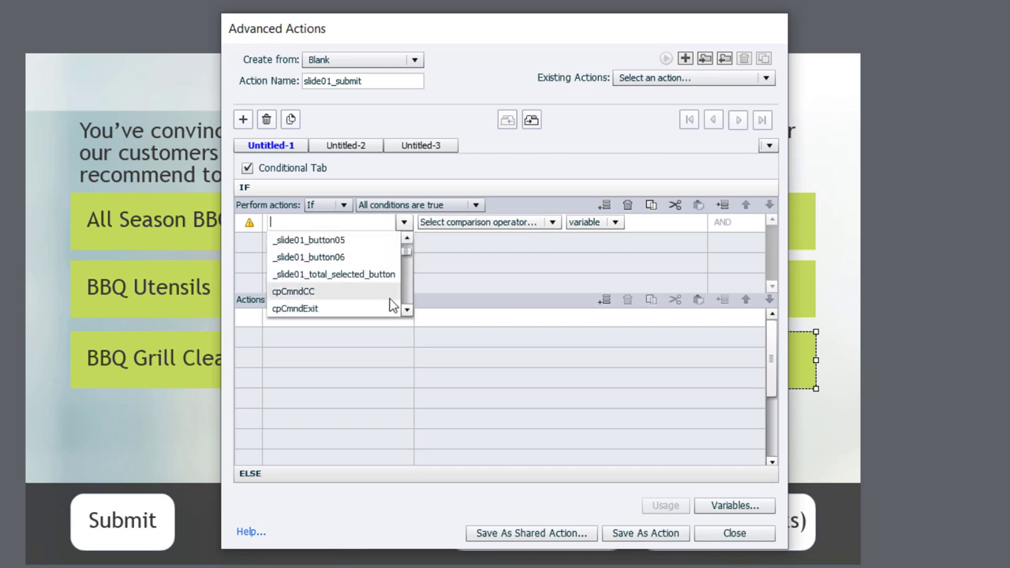
{"action": "left_click", "coordinate": [352, 278]}
{"action": "left_click", "coordinate": [479, 224]}
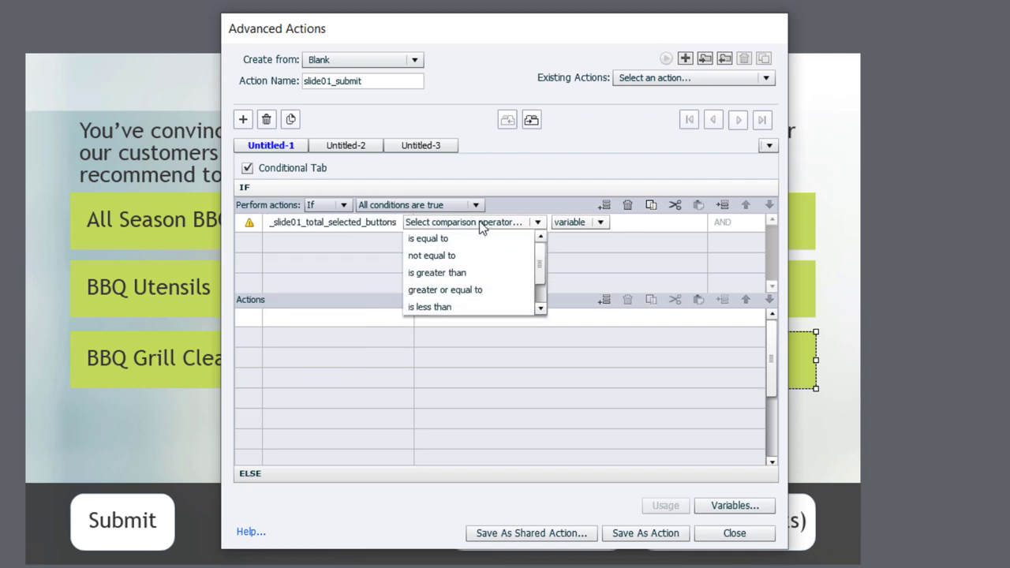
{"action": "left_click", "coordinate": [482, 292]}
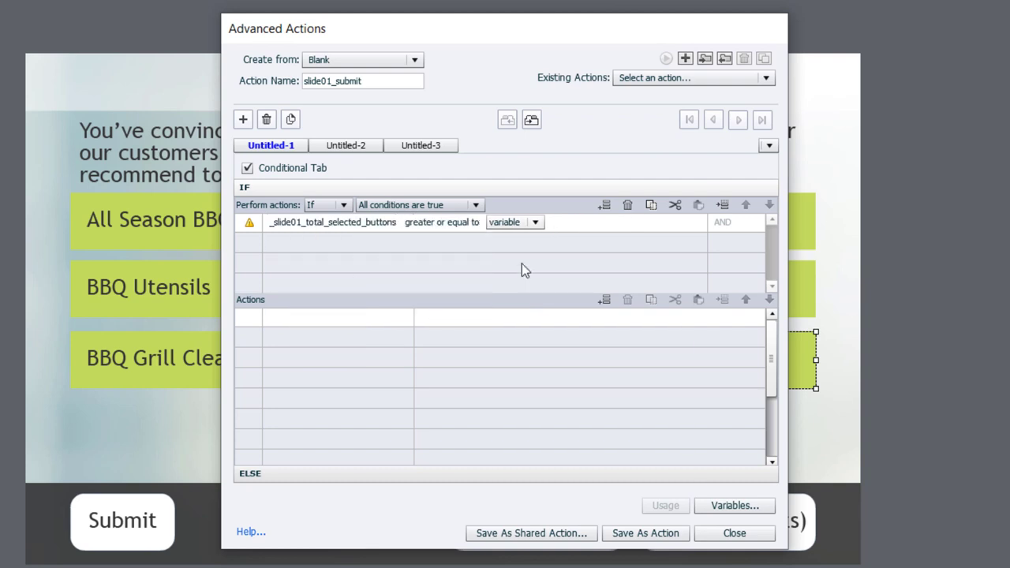
{"action": "left_click", "coordinate": [526, 226]}
{"action": "left_click", "coordinate": [525, 254]}
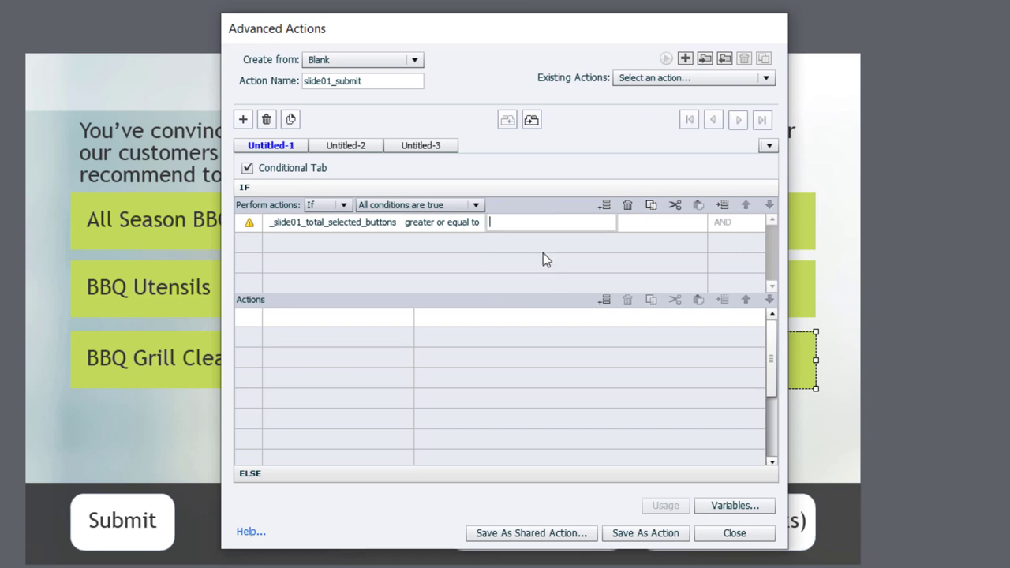
{"action": "type", "text": "3"}
{"action": "key", "text": "Return"}
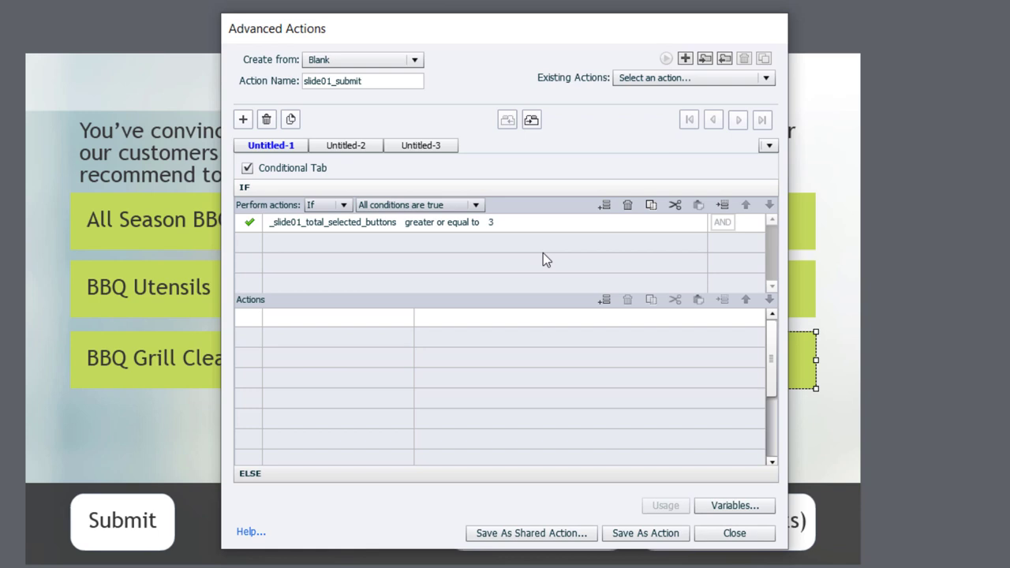
Add a first action changing feedback_caption's state to correct.
{"action": "left_click", "coordinate": [305, 323]}
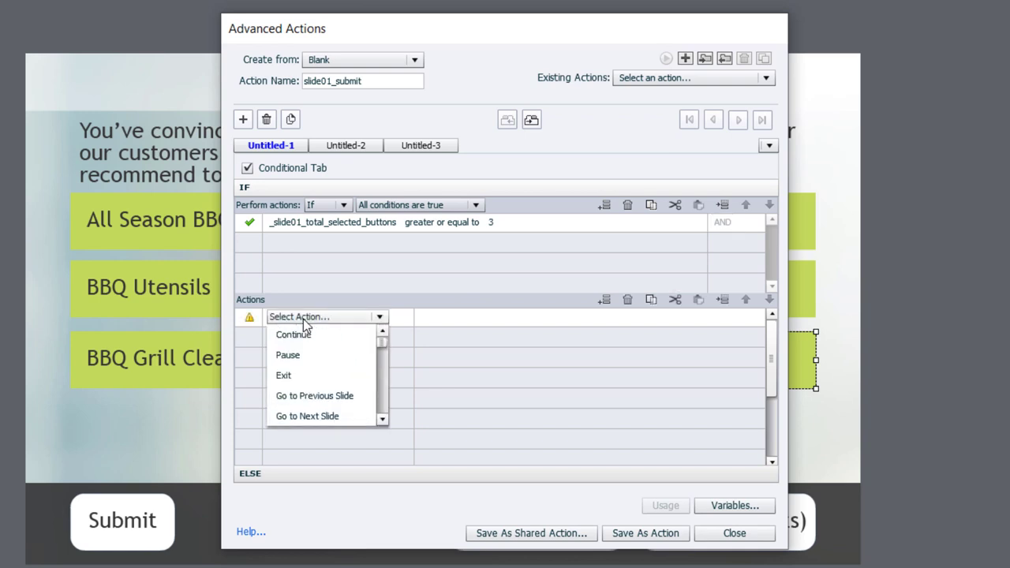
{"action": "type", "text": "ch"}
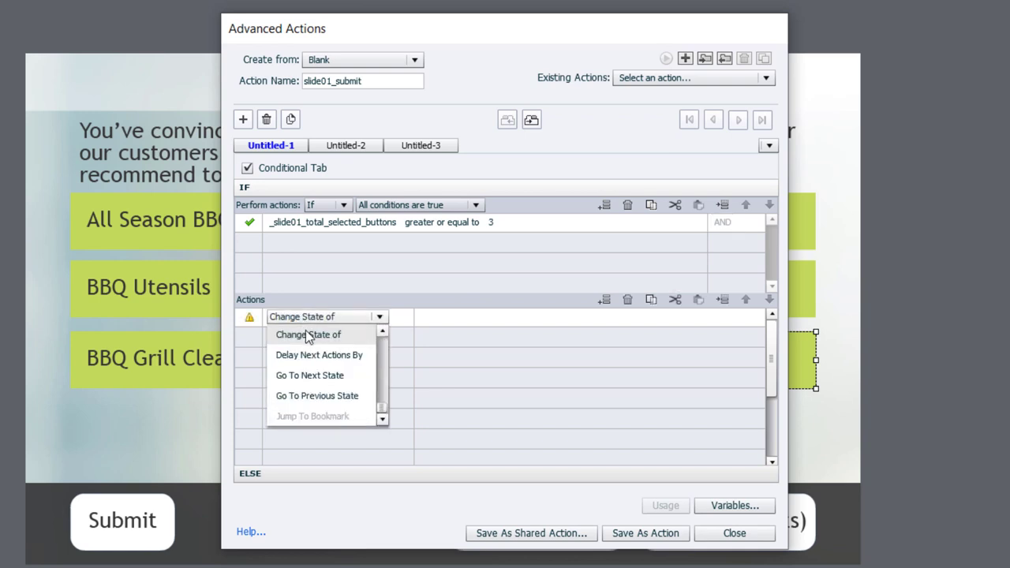
{"action": "left_click", "coordinate": [306, 330]}
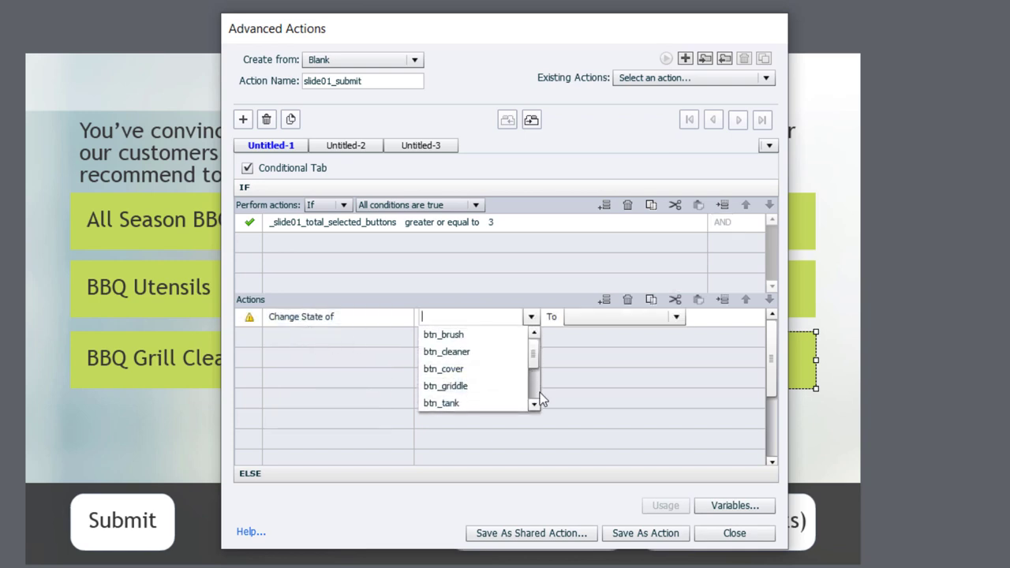
{"action": "left_click", "coordinate": [535, 392]}
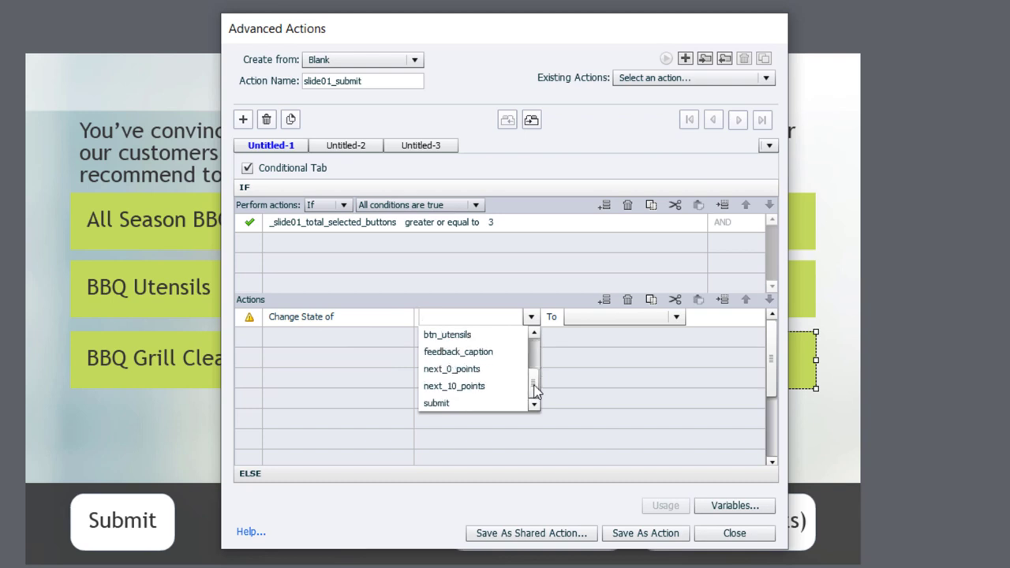
{"action": "left_click", "coordinate": [462, 352]}
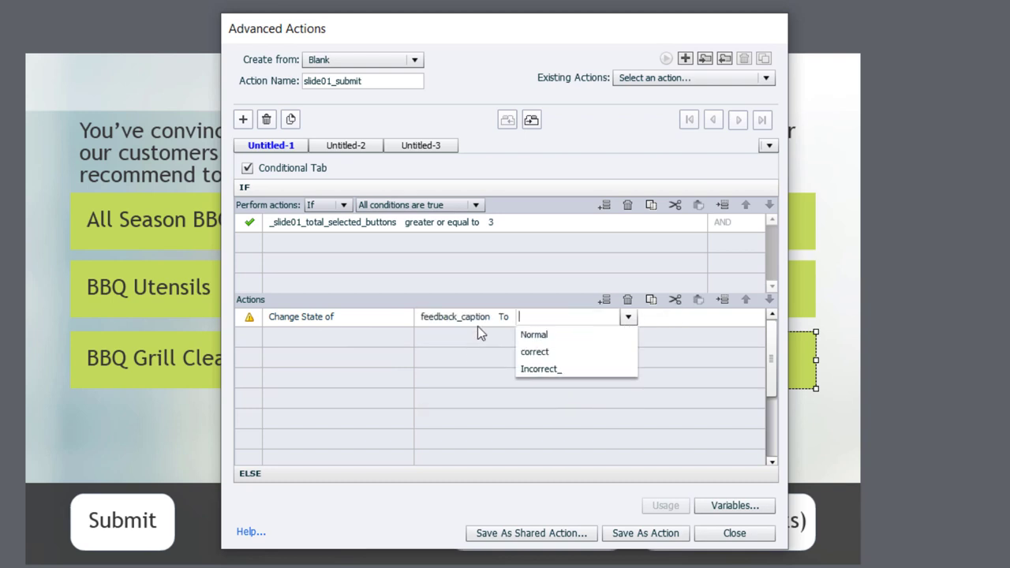
{"action": "left_click", "coordinate": [540, 353]}
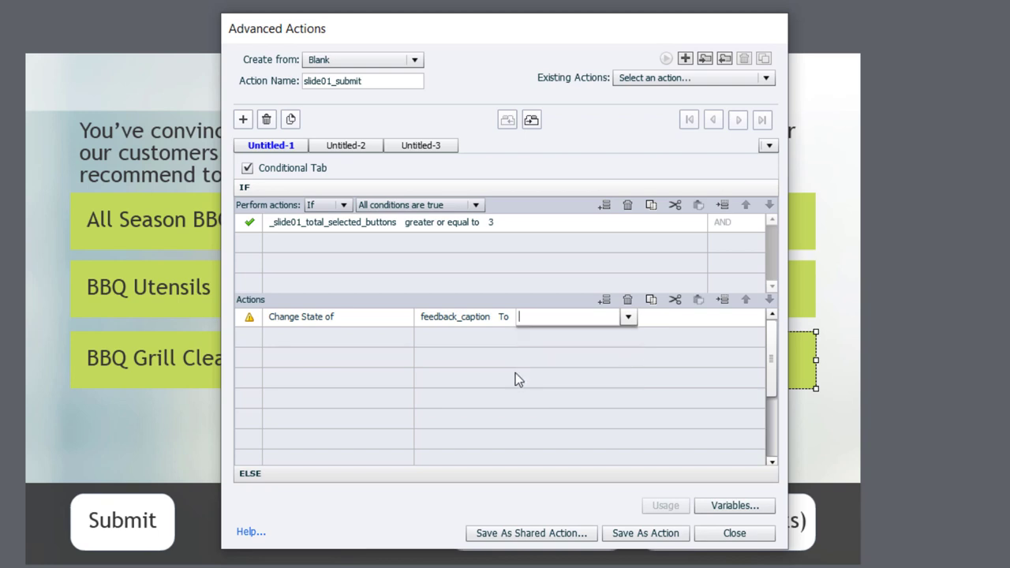
Add a second action that hides the submit button.
{"action": "left_click", "coordinate": [289, 346]}
{"action": "key", "text": "h"}
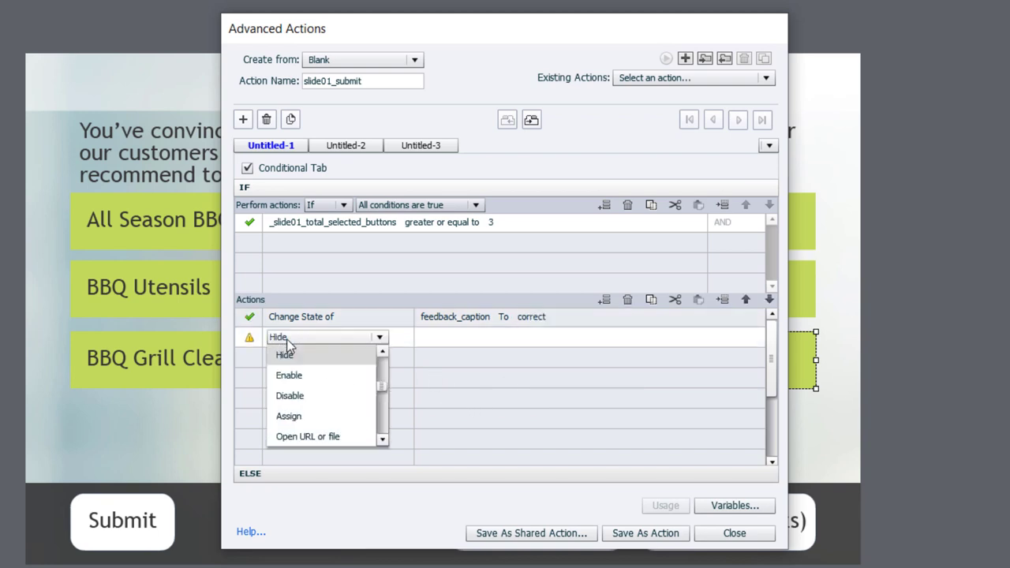
{"action": "left_click", "coordinate": [293, 355]}
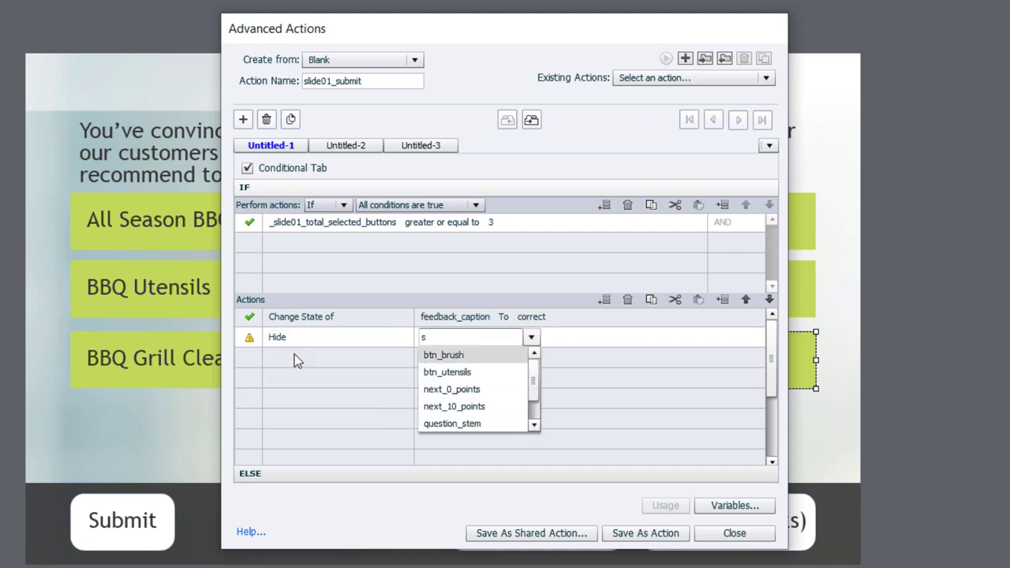
{"action": "type", "text": "su"}
{"action": "left_click", "coordinate": [441, 356]}
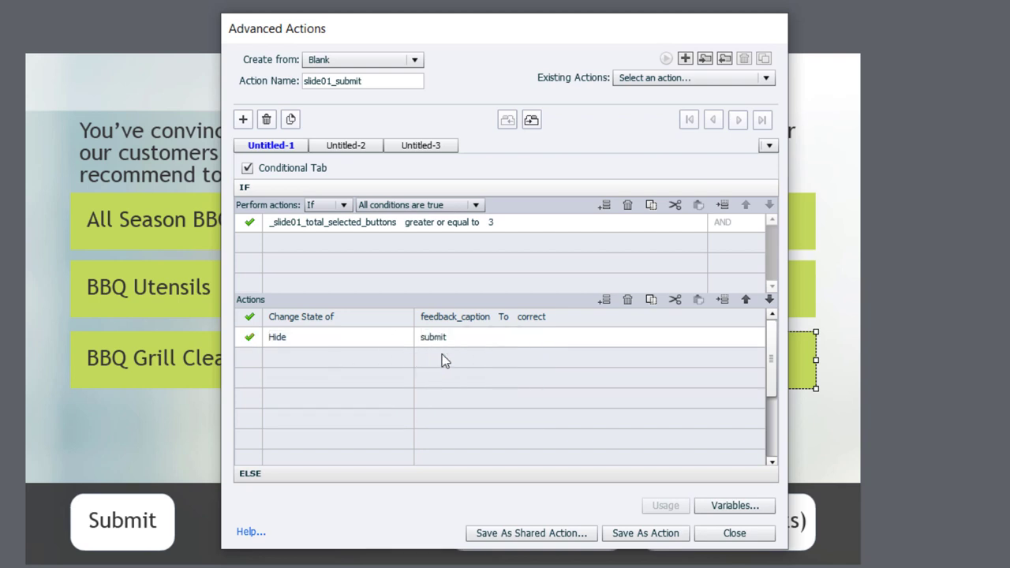
Add a third action that shows next_10_points.
{"action": "left_click", "coordinate": [286, 356]}
{"action": "scroll", "coordinate": [290, 375], "scroll_direction": "down", "scroll_amount": 4}
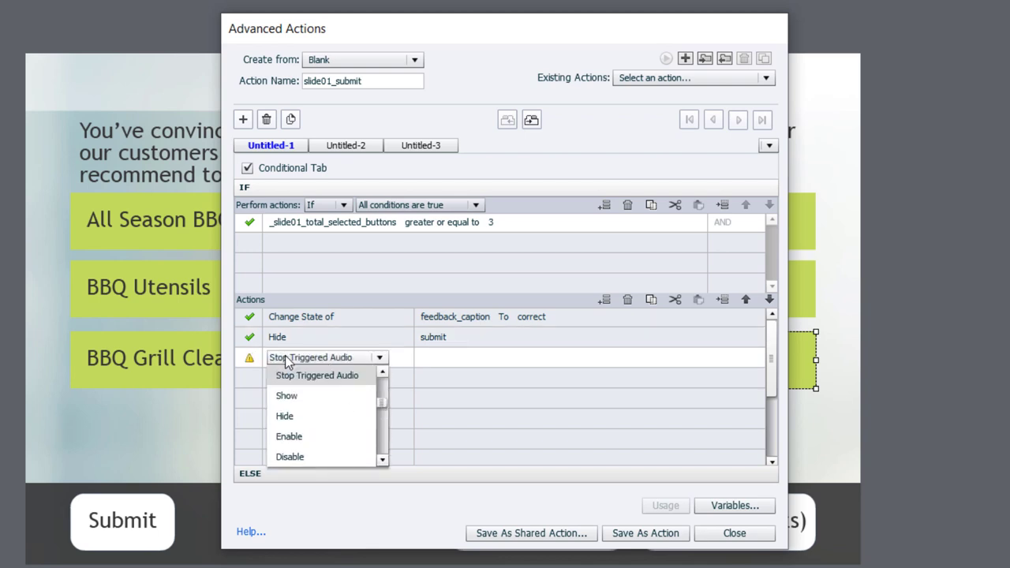
{"action": "left_click", "coordinate": [296, 395]}
{"action": "type", "text": "10"}
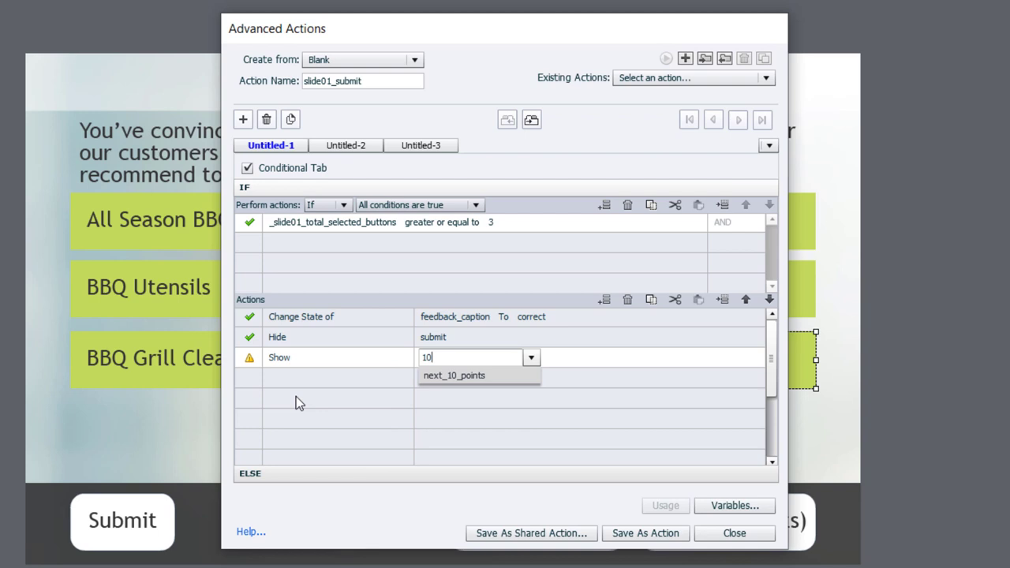
{"action": "key", "text": "Return"}
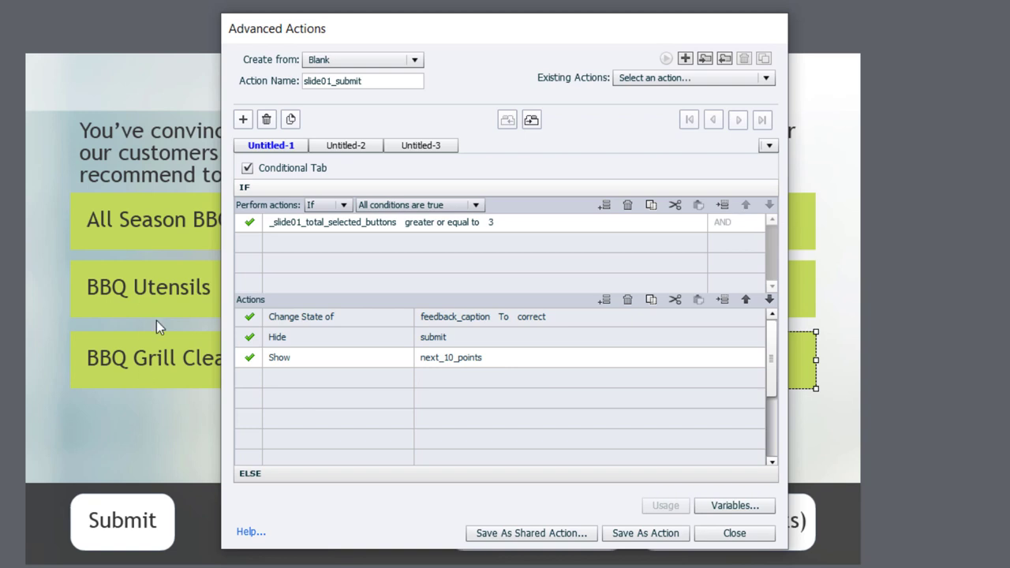
{"action": "double_click", "coordinate": [286, 377]}
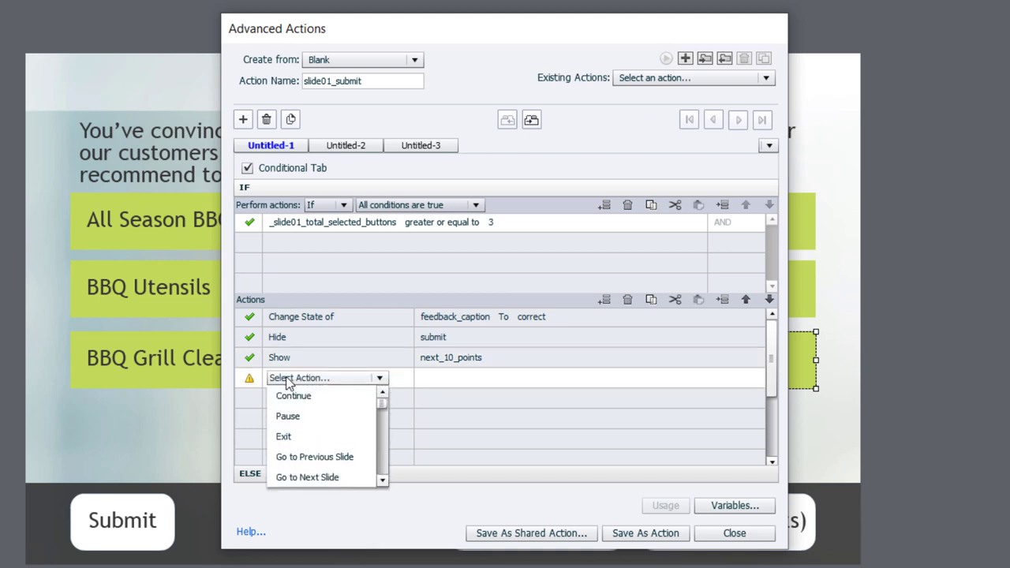
Add Disable actions for btn_brush, btn_cleaner and btn_cover.
{"action": "scroll", "coordinate": [286, 383], "scroll_direction": "down", "scroll_amount": 5}
{"action": "left_click", "coordinate": [293, 396]}
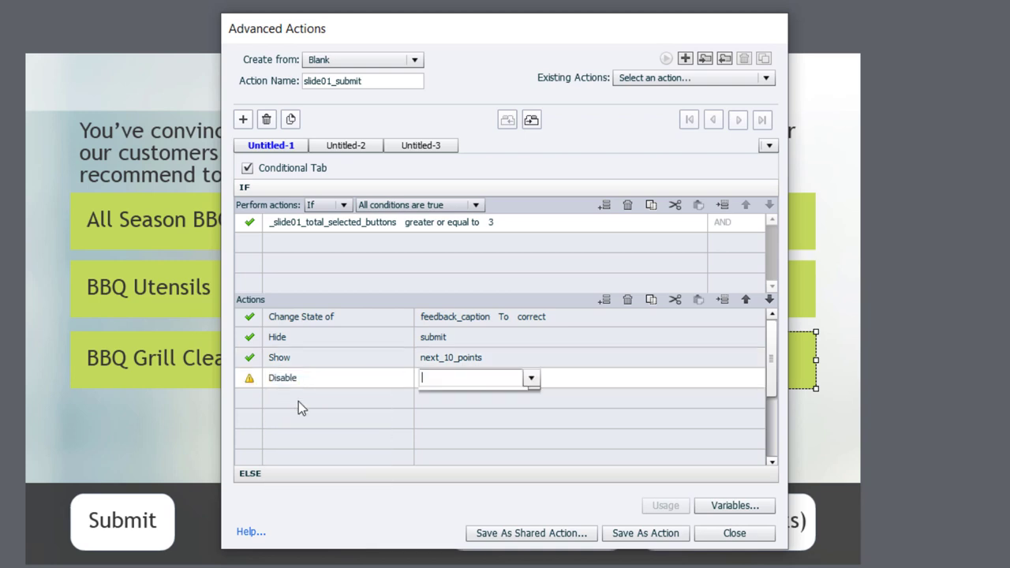
{"action": "left_click", "coordinate": [444, 396]}
{"action": "double_click", "coordinate": [288, 399]}
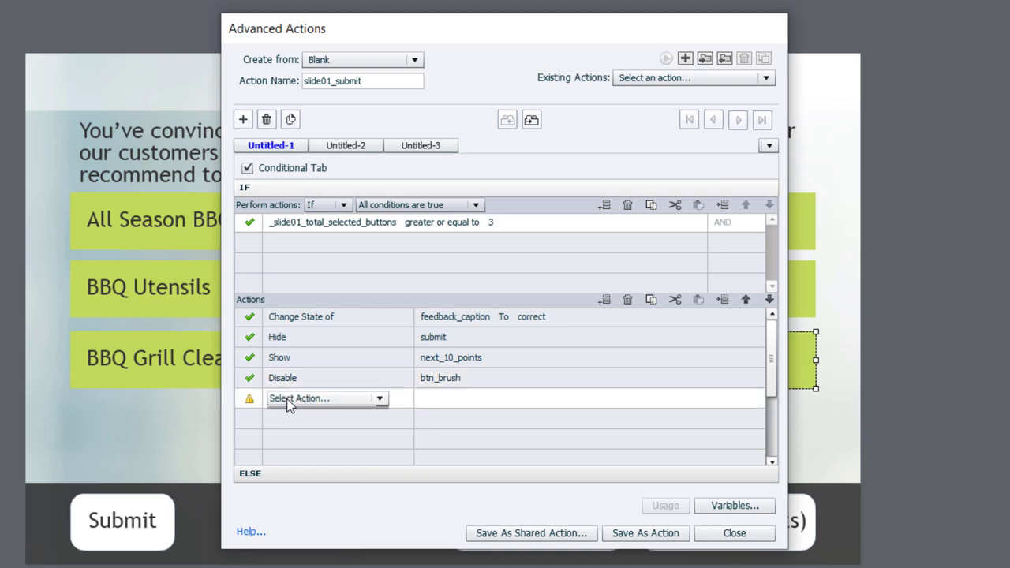
{"action": "scroll", "coordinate": [287, 404], "scroll_direction": "down", "scroll_amount": 5}
{"action": "left_click", "coordinate": [288, 414]}
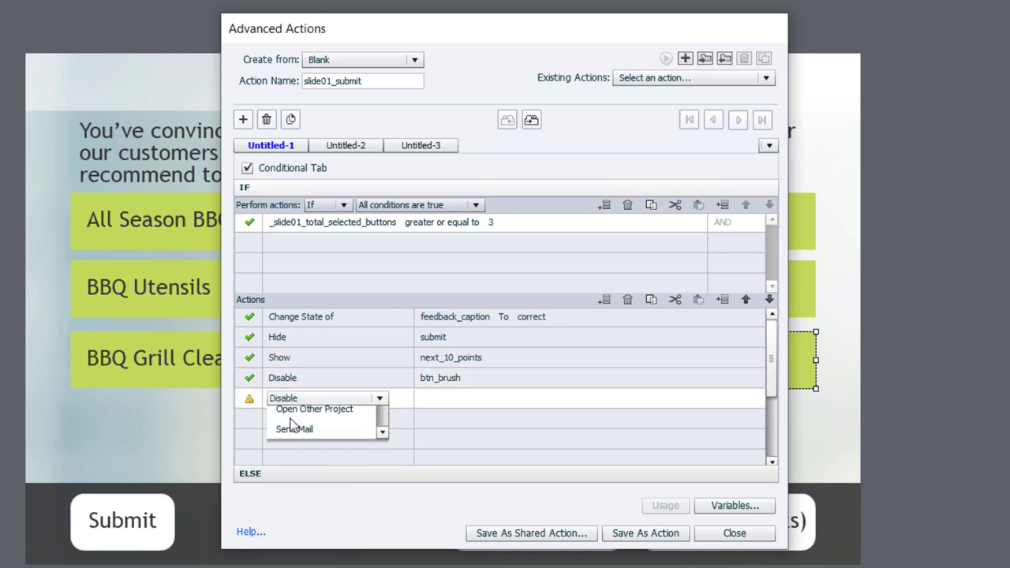
{"action": "left_click", "coordinate": [447, 433]}
{"action": "double_click", "coordinate": [289, 419]}
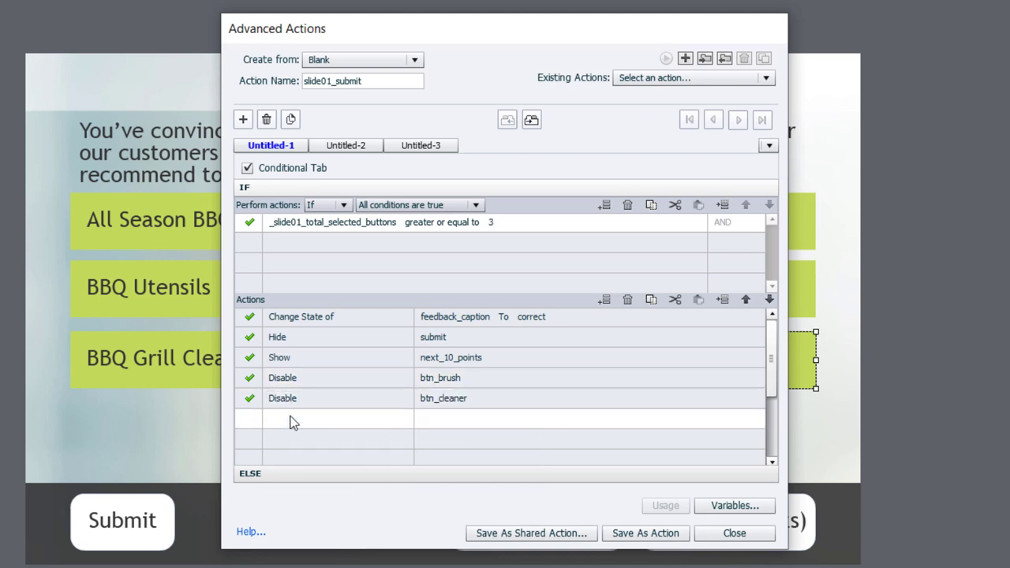
{"action": "key", "text": "d"}
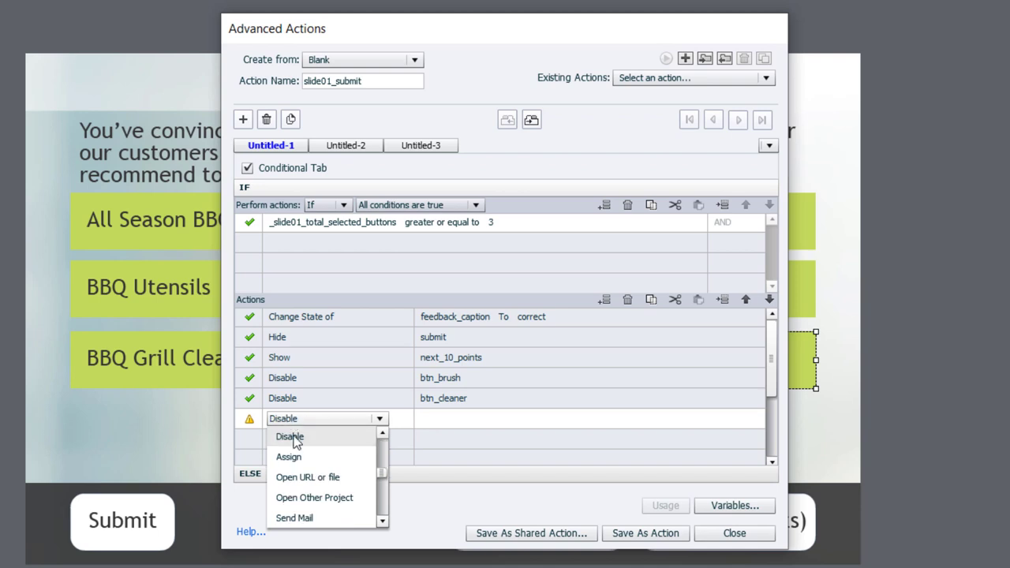
{"action": "left_click", "coordinate": [293, 439]}
{"action": "left_click", "coordinate": [443, 470]}
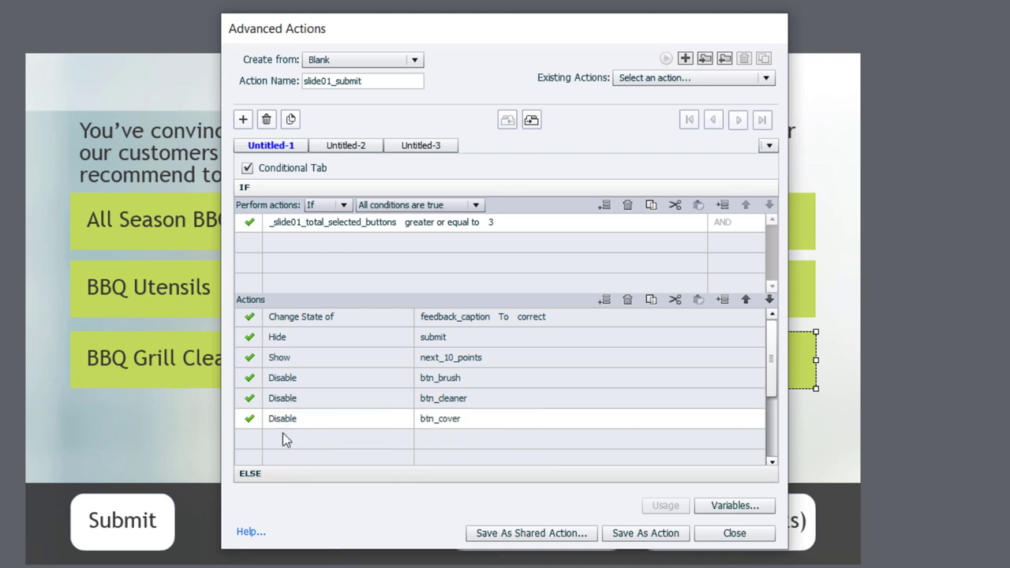
Add Disable actions for btn_griddle, btn_tank and btn_utensils.
{"action": "double_click", "coordinate": [286, 439]}
{"action": "key", "text": "d"}
{"action": "left_click", "coordinate": [293, 458]}
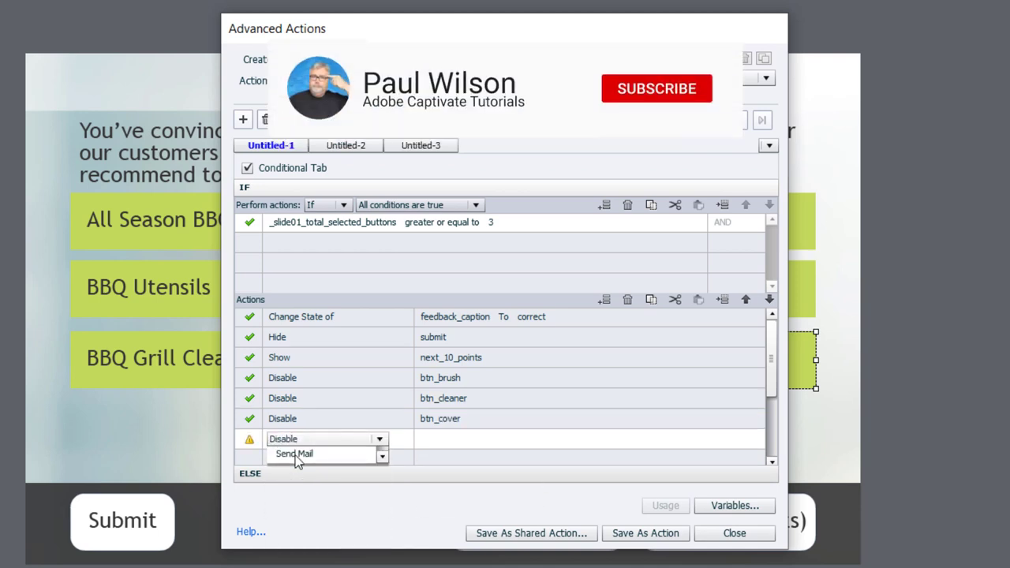
{"action": "left_click", "coordinate": [469, 505]}
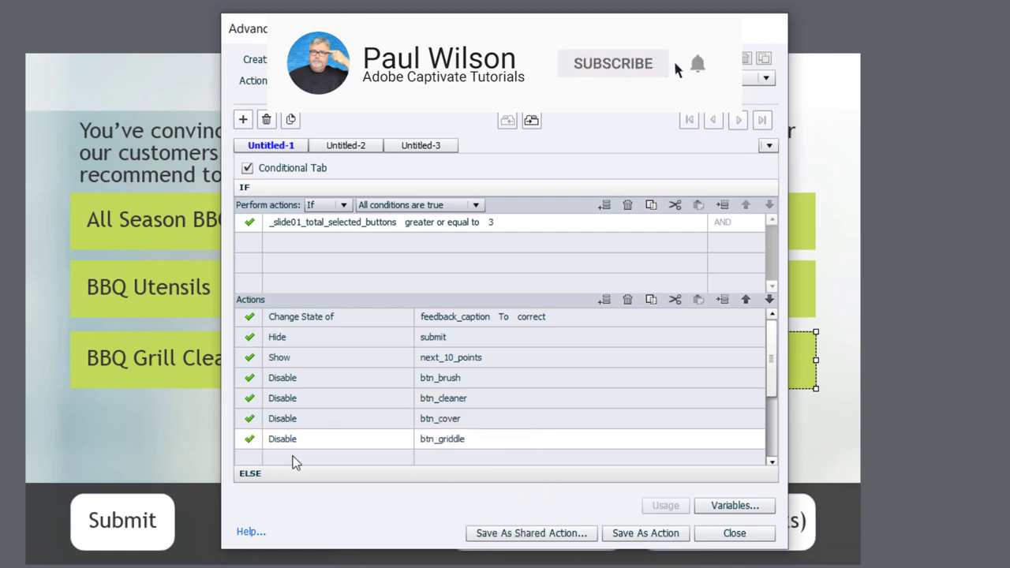
{"action": "left_click", "coordinate": [293, 461]}
{"action": "left_click", "coordinate": [293, 461]}
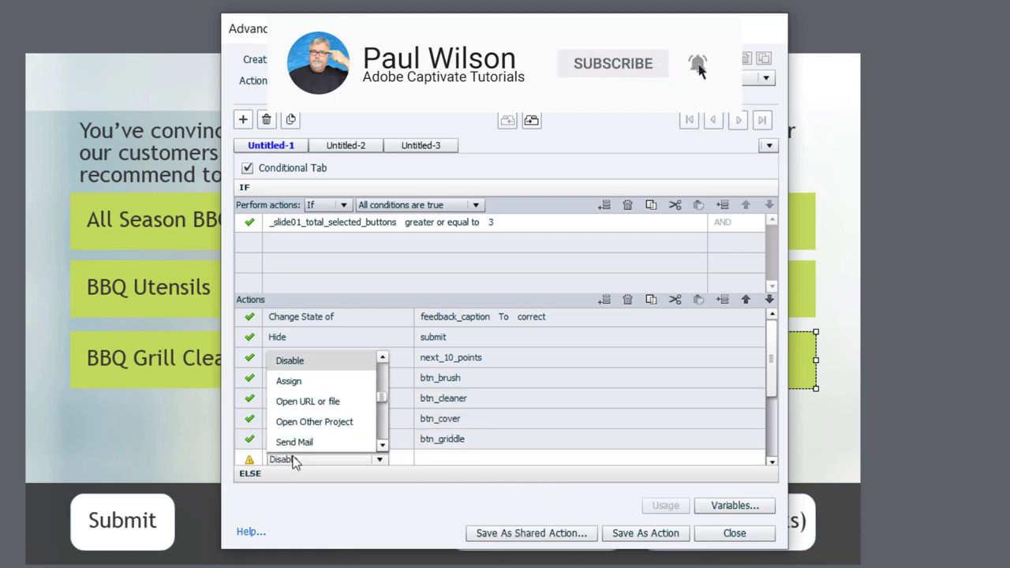
{"action": "left_click", "coordinate": [305, 361]}
{"action": "left_click", "coordinate": [465, 441]}
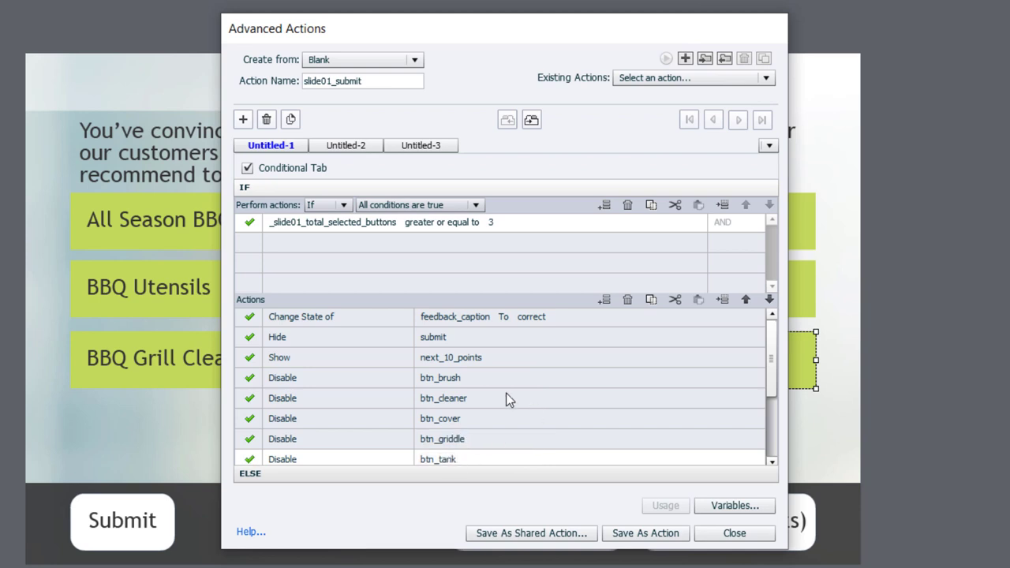
{"action": "scroll", "coordinate": [501, 395], "scroll_direction": "down", "scroll_amount": 1}
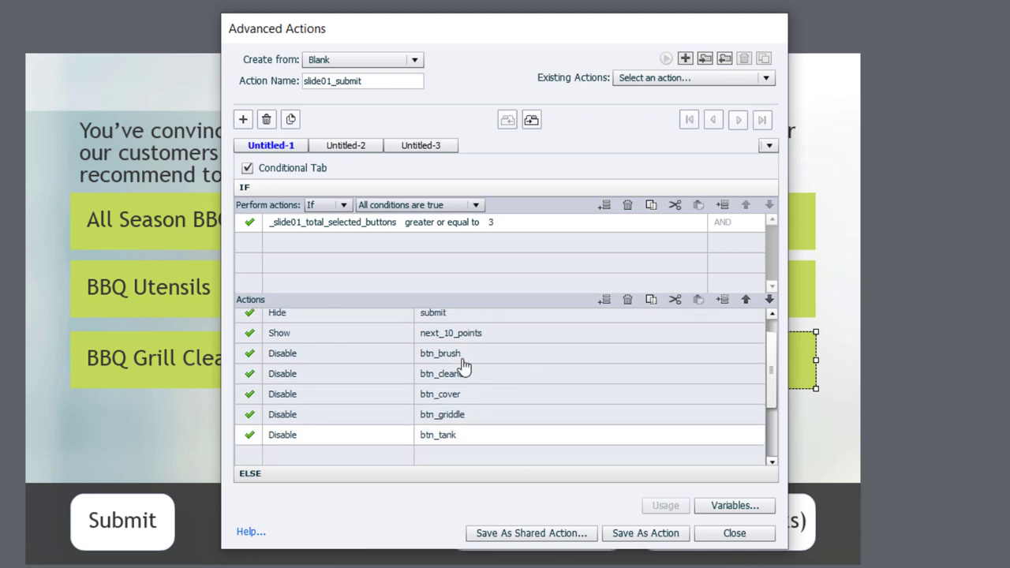
{"action": "left_click", "coordinate": [274, 458]}
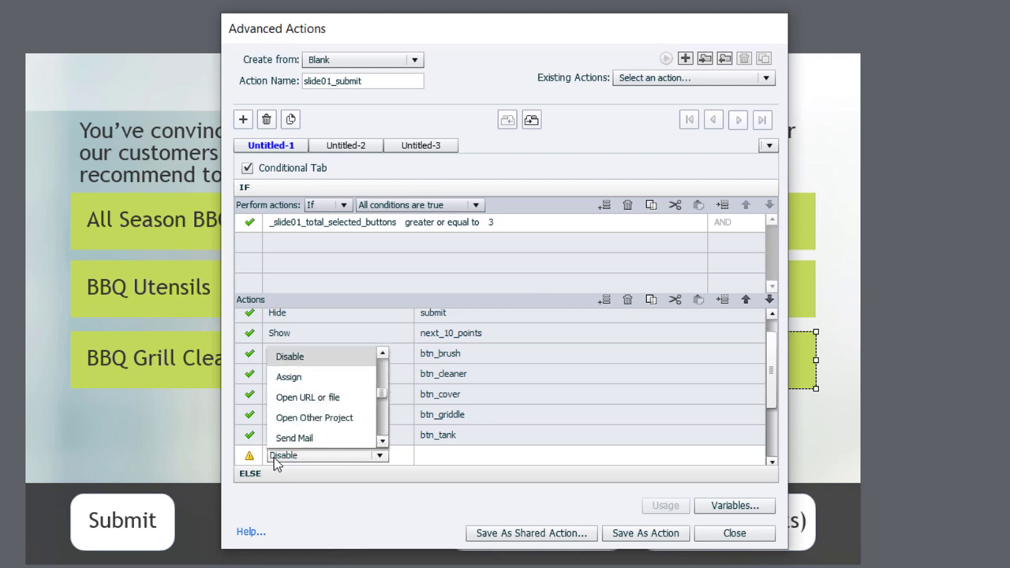
{"action": "left_click", "coordinate": [293, 356]}
{"action": "left_click", "coordinate": [532, 456]}
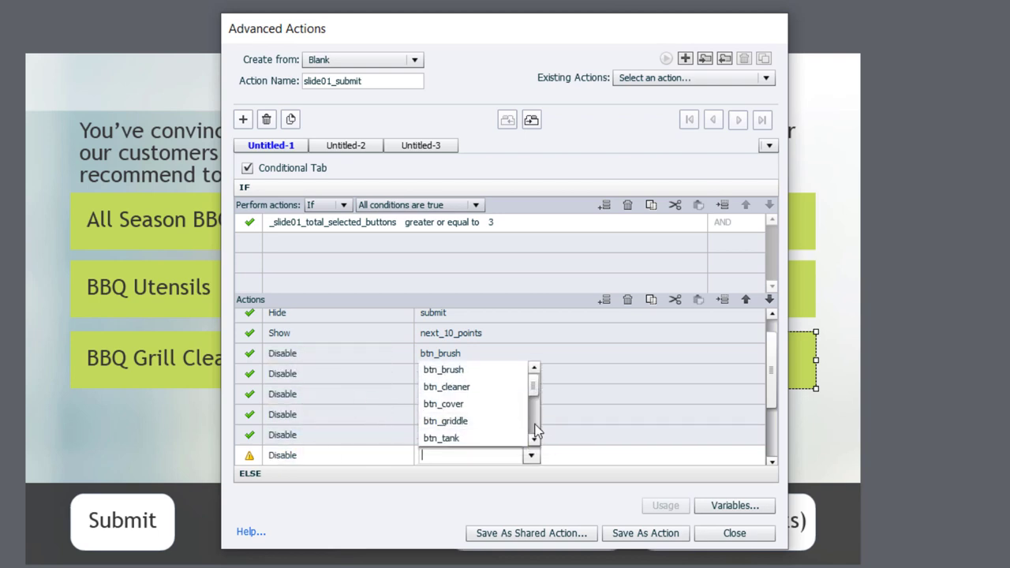
{"action": "left_click", "coordinate": [535, 433]}
{"action": "left_click", "coordinate": [487, 369]}
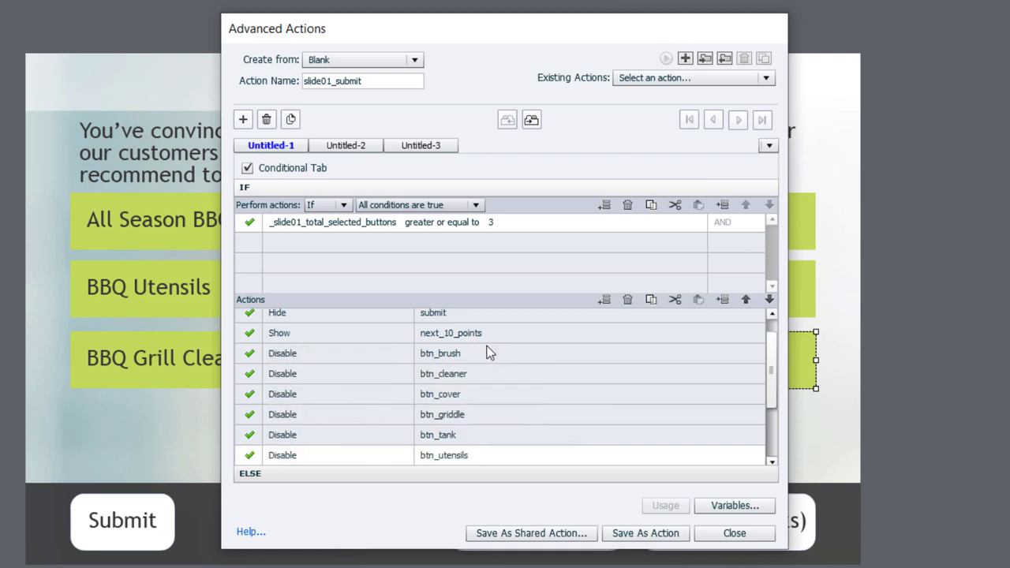
Select the IF branch's actions for copying.
{"action": "scroll", "coordinate": [487, 359], "scroll_direction": "up", "scroll_amount": 1}
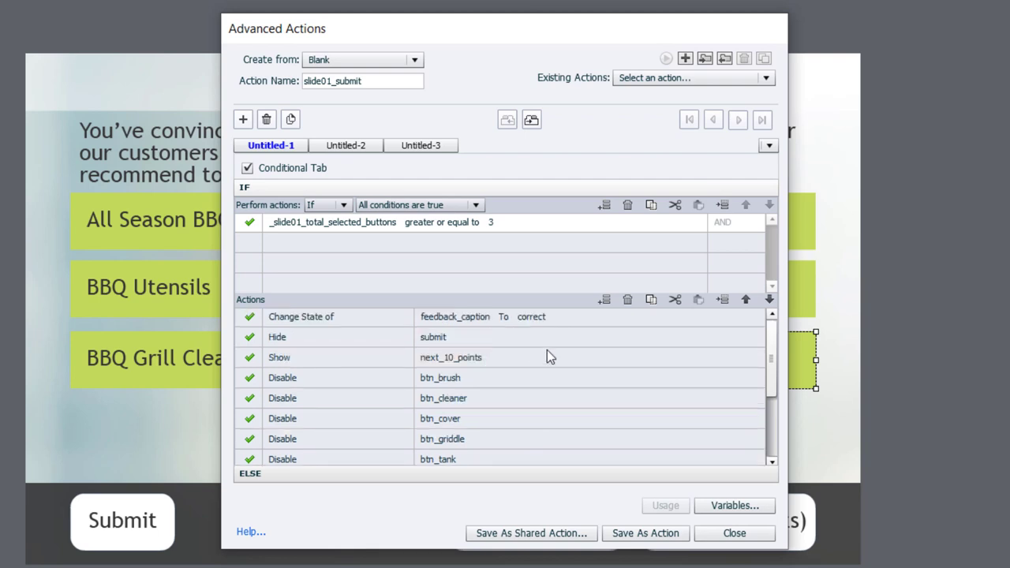
{"action": "left_click", "coordinate": [572, 322]}
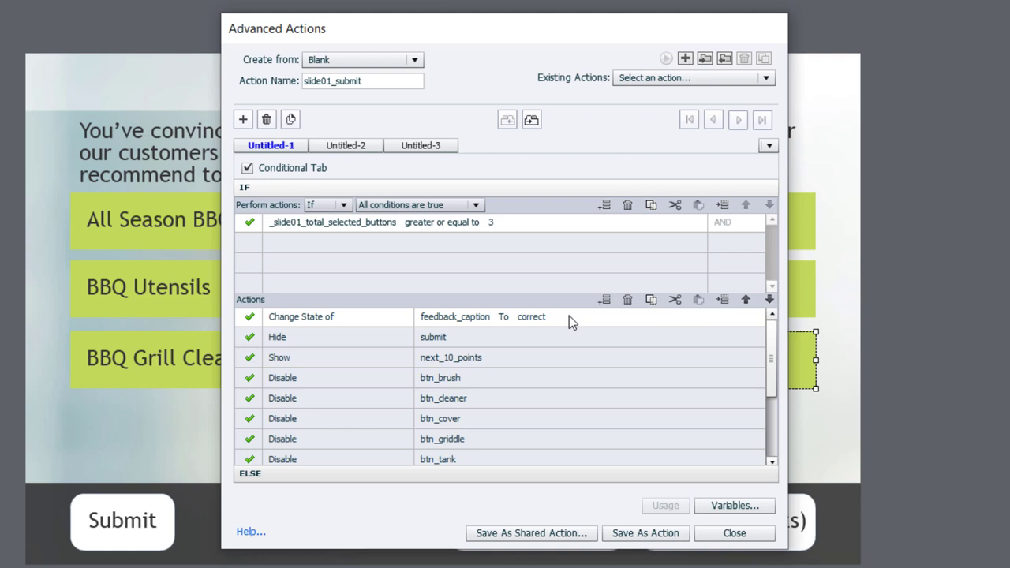
{"action": "left_click_drag", "start_coordinate": [768, 352], "coordinate": [772, 418]}
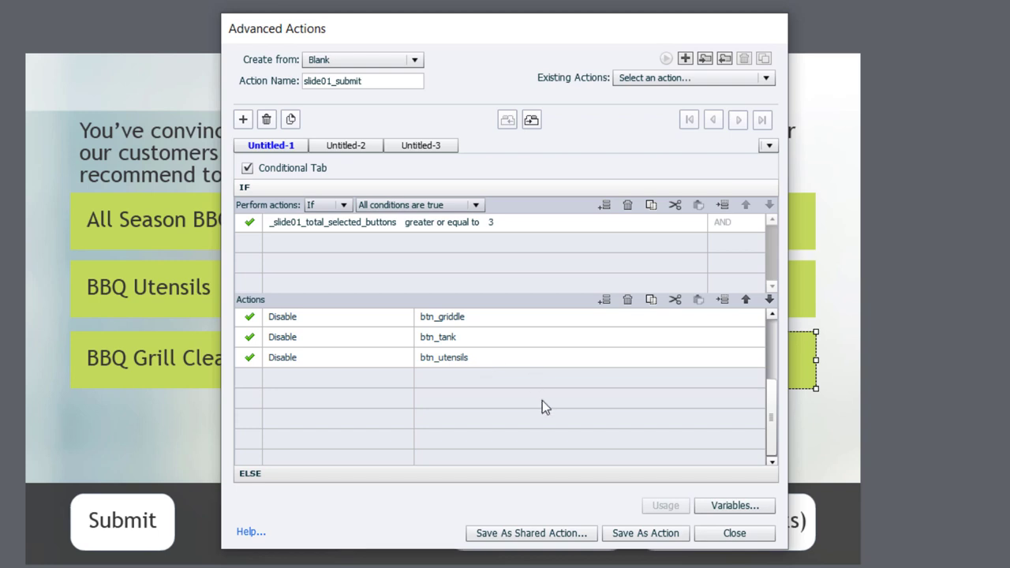
Copy the IF branch actions and paste them into the ELSE branch.
{"action": "left_click", "coordinate": [652, 301]}
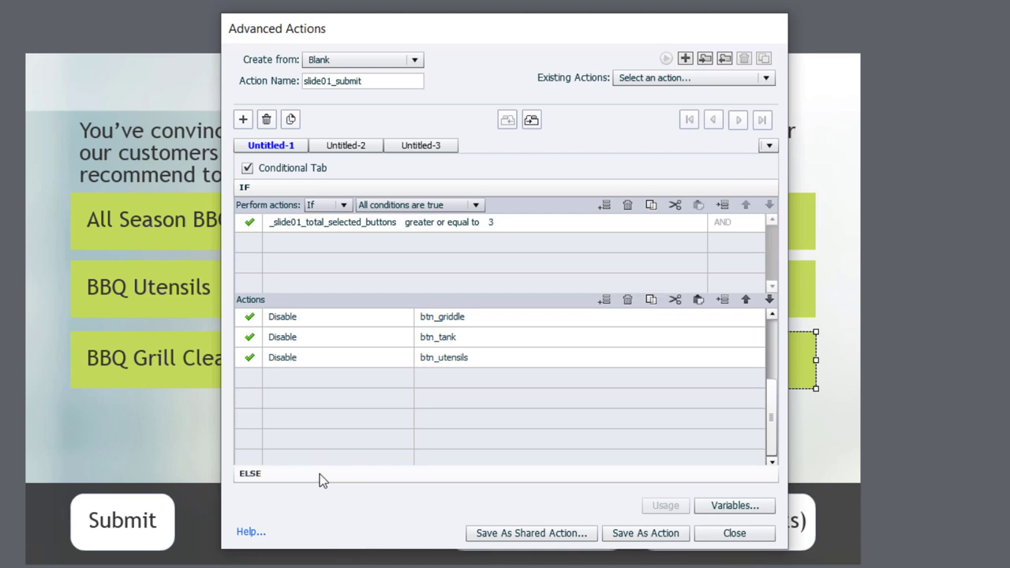
{"action": "left_click", "coordinate": [324, 474]}
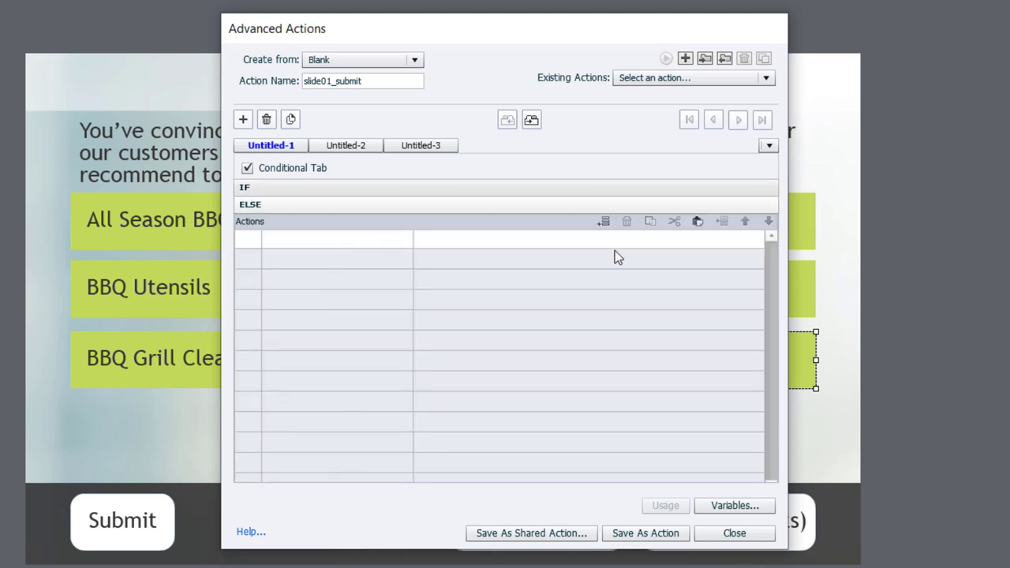
{"action": "left_click", "coordinate": [697, 221]}
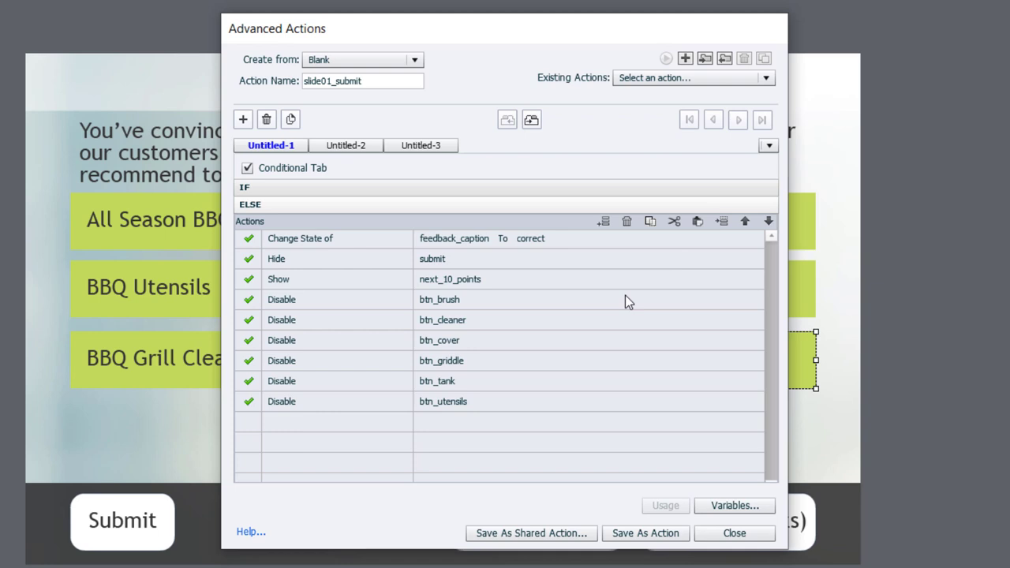
In the ELSE branch, set feedback_caption to Incorrect_ and show next_0_points instead.
{"action": "left_click", "coordinate": [535, 247]}
{"action": "left_click", "coordinate": [535, 247]}
{"action": "left_click", "coordinate": [556, 292]}
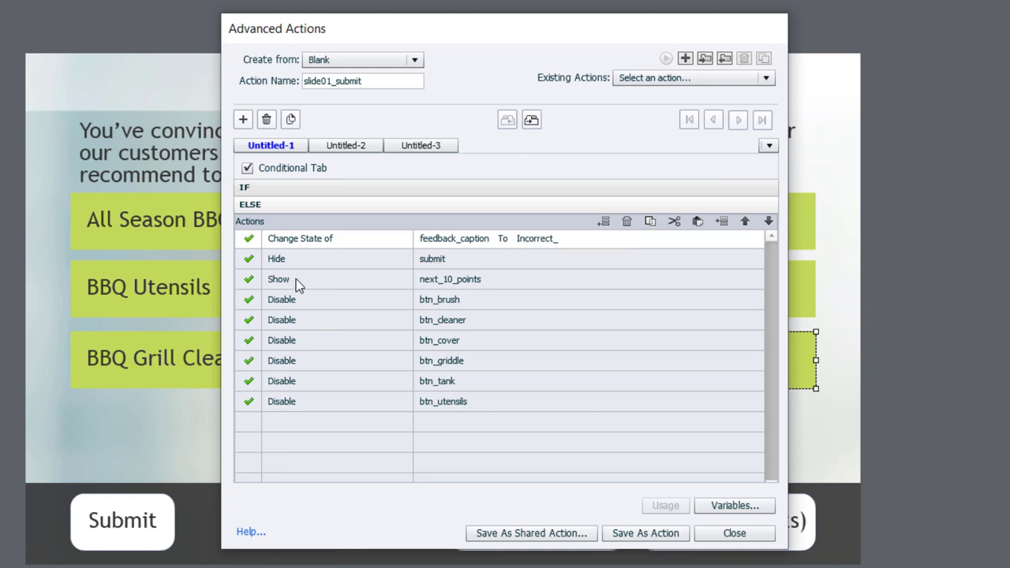
{"action": "left_click", "coordinate": [473, 281]}
{"action": "type", "text": "0"}
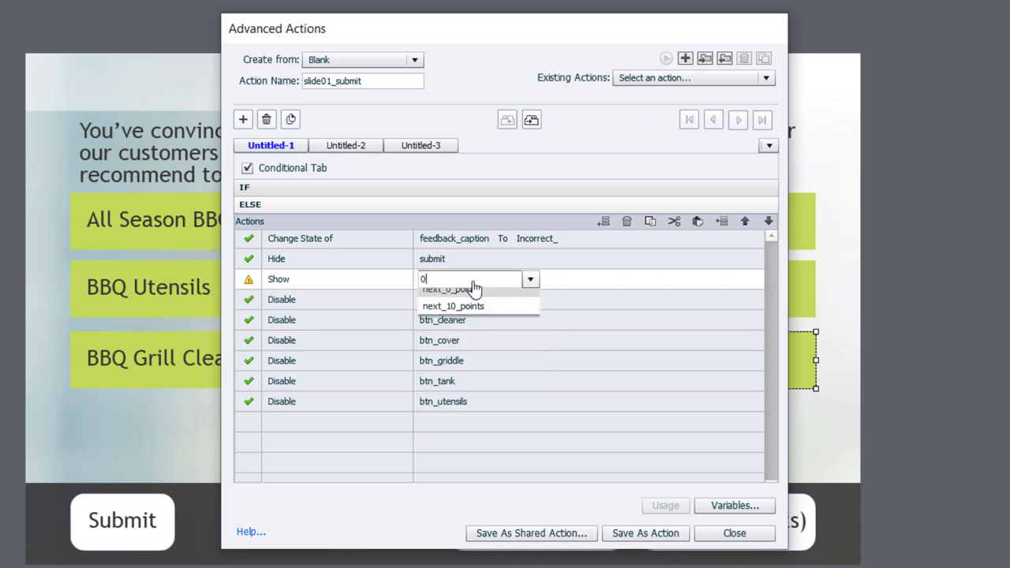
{"action": "left_click", "coordinate": [472, 297]}
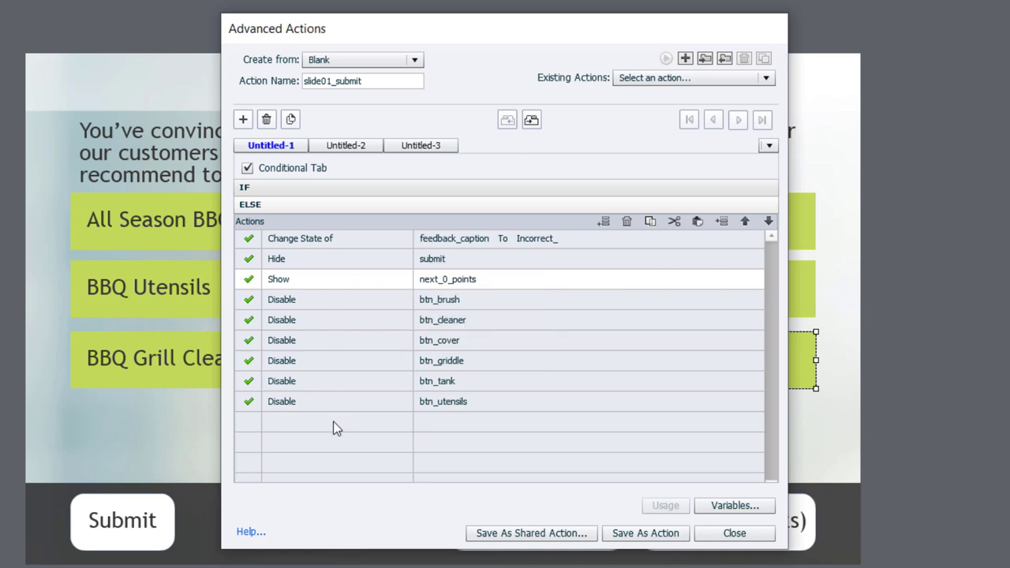
Save the slide01_submit action, confirm the message, and close the editor.
{"action": "left_click", "coordinate": [647, 535]}
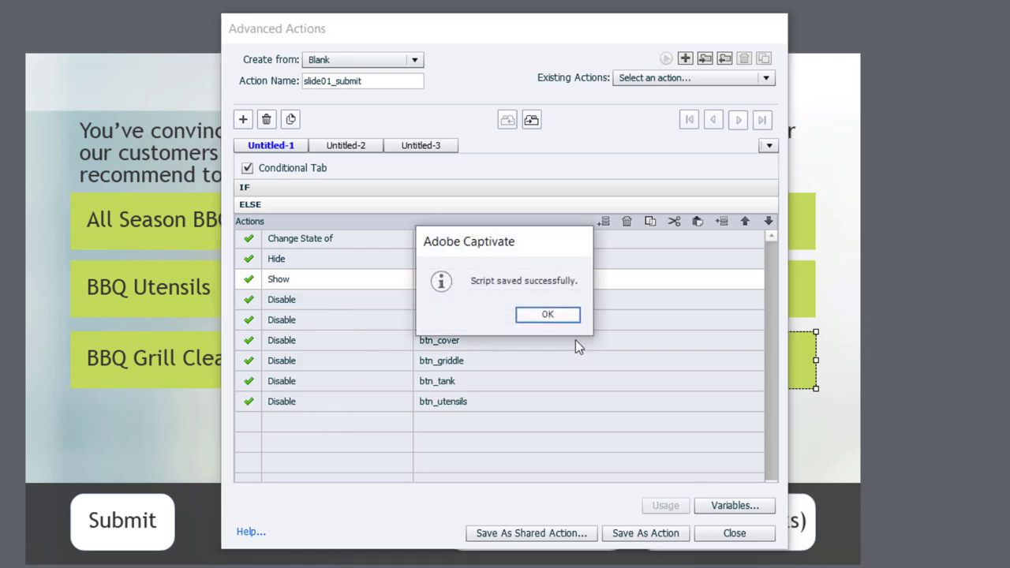
{"action": "left_click", "coordinate": [566, 317]}
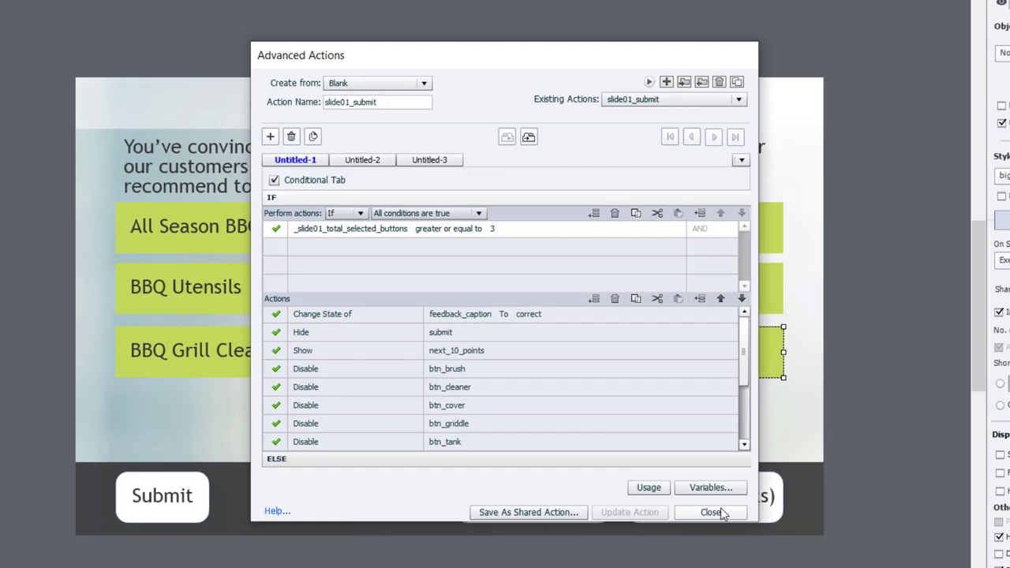
{"action": "left_click", "coordinate": [734, 533]}
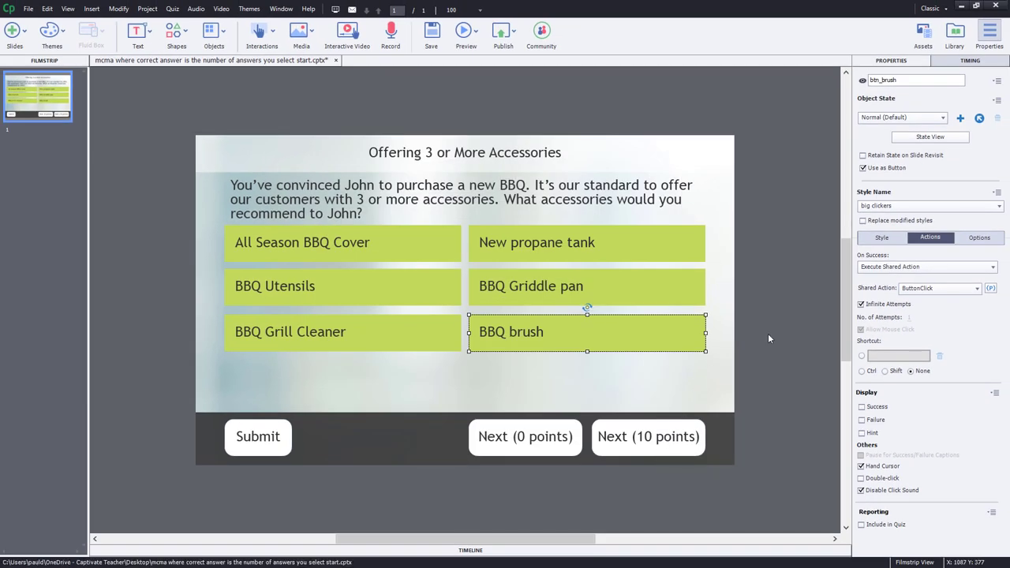
Set Submit's On Success to Execute Advanced Actions with script slide01_submit.
{"action": "left_click", "coordinate": [265, 441]}
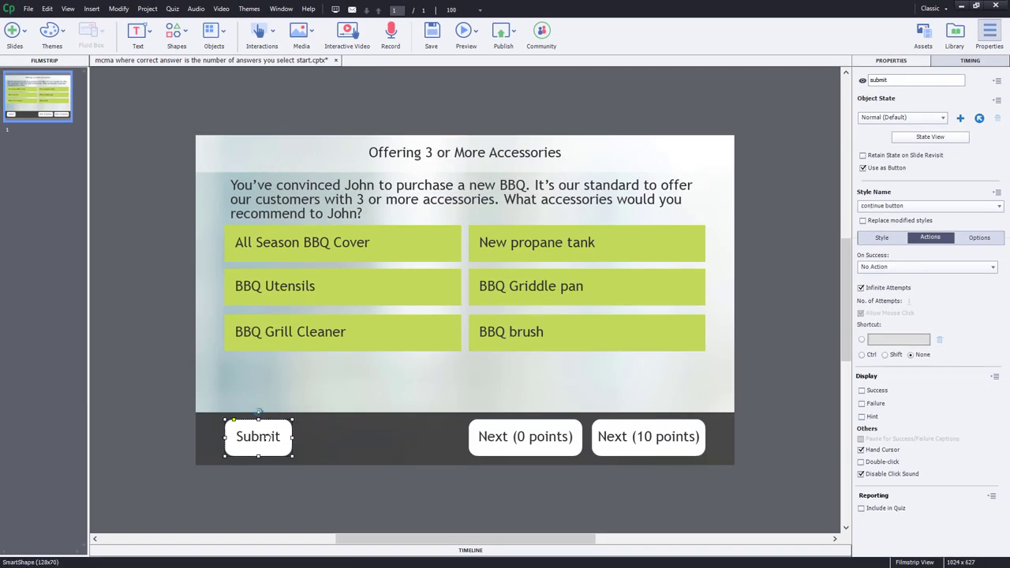
{"action": "left_click", "coordinate": [932, 267]}
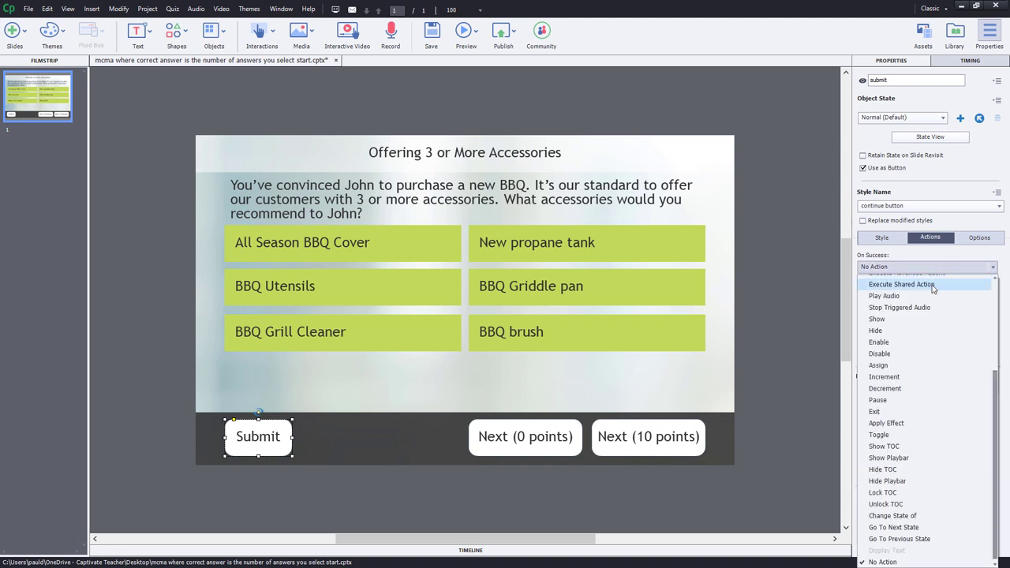
{"action": "scroll", "coordinate": [923, 299], "scroll_direction": "up", "scroll_amount": 1}
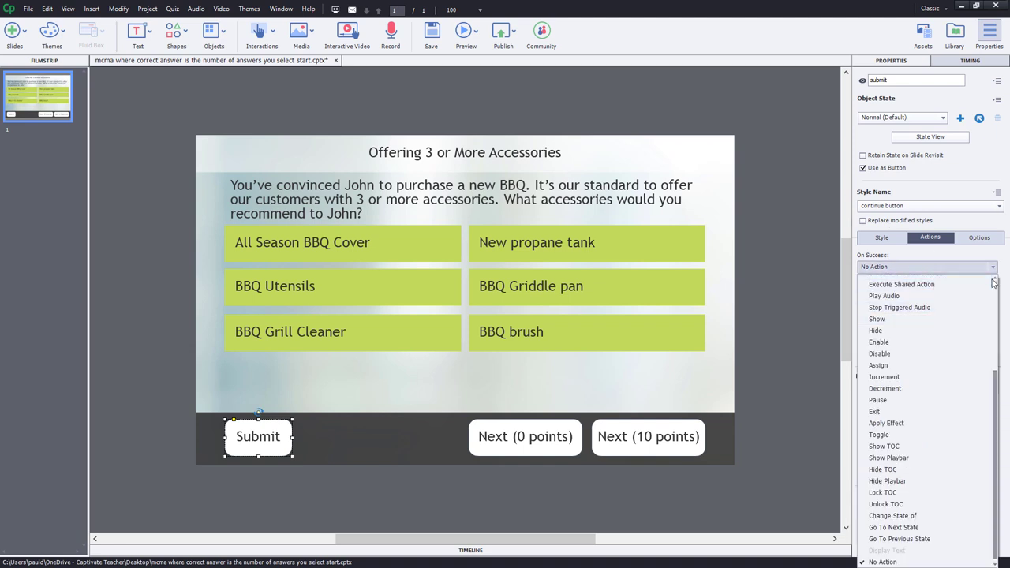
{"action": "left_click", "coordinate": [908, 284]}
{"action": "left_click", "coordinate": [914, 289]}
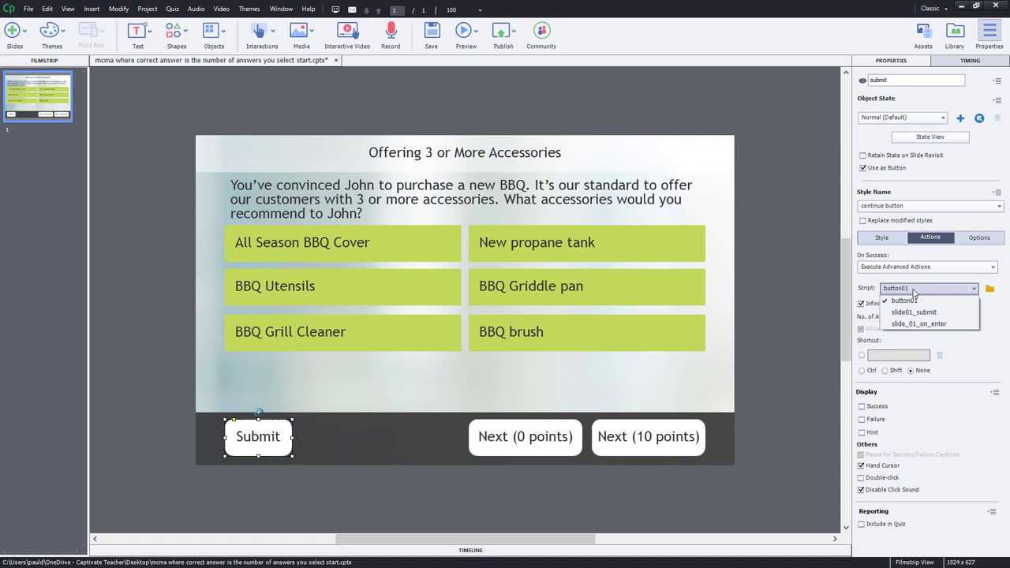
{"action": "left_click", "coordinate": [913, 312]}
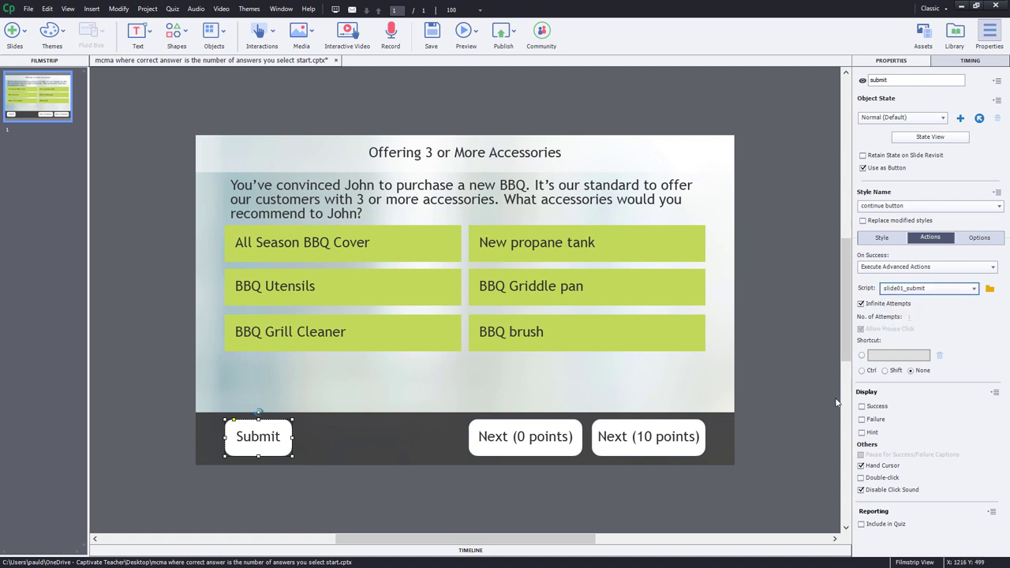
{"action": "left_click", "coordinate": [798, 398]}
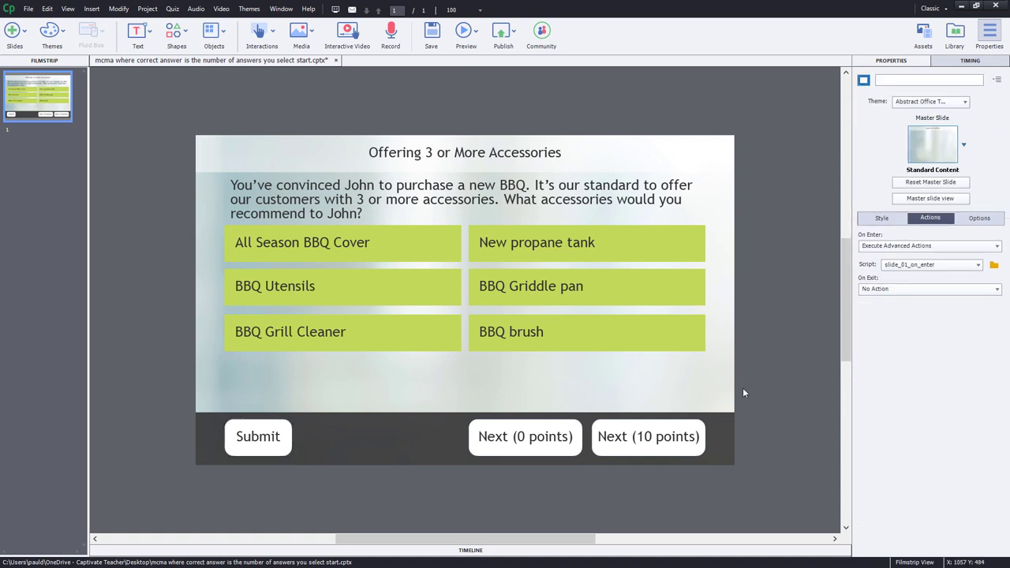
Preview as HTML5 in the browser and submit with only BBQ Cover and Griddle pan chosen.
{"action": "left_click", "coordinate": [472, 40]}
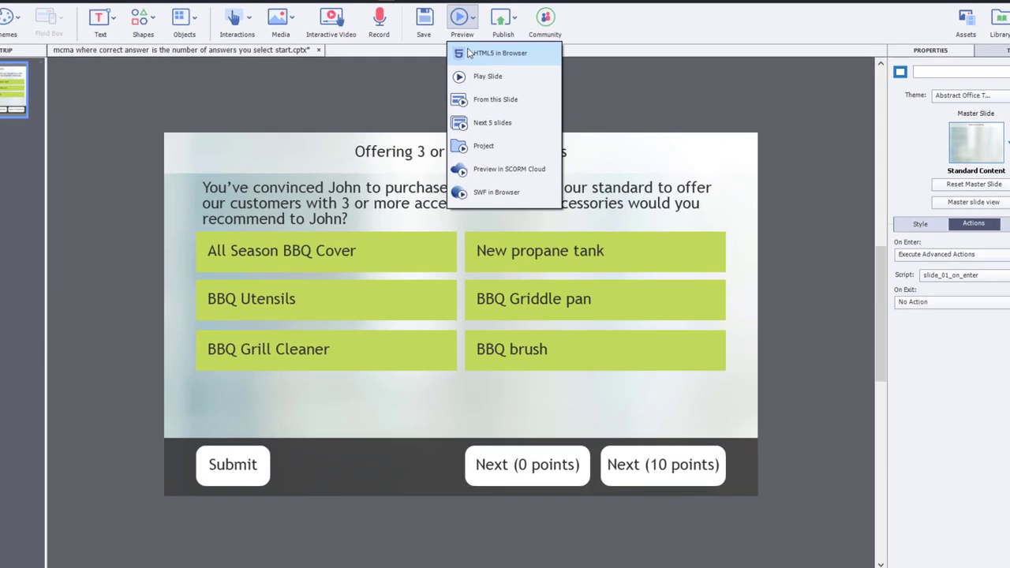
{"action": "left_click", "coordinate": [472, 62]}
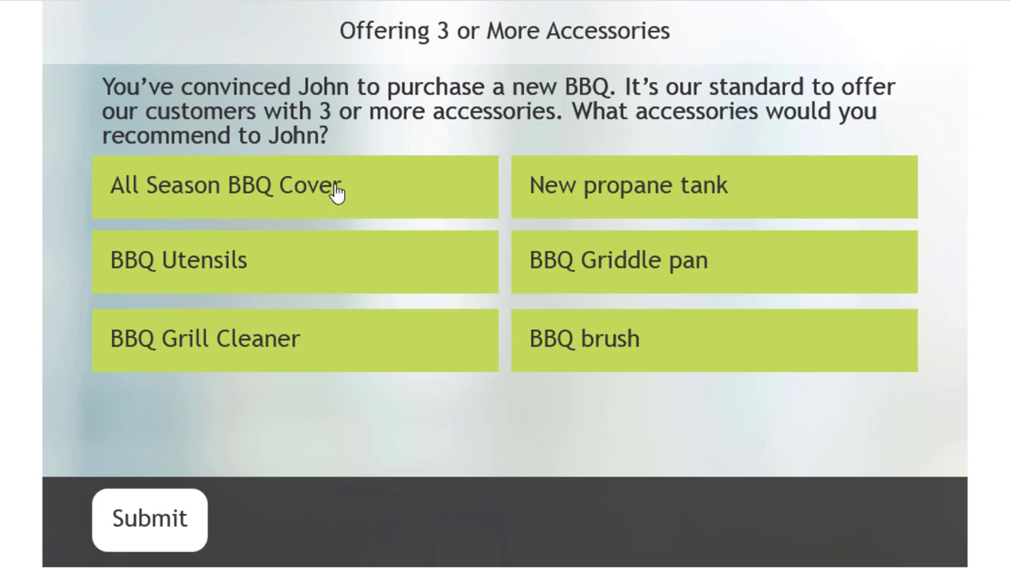
{"action": "left_click", "coordinate": [335, 192]}
{"action": "left_click", "coordinate": [597, 276]}
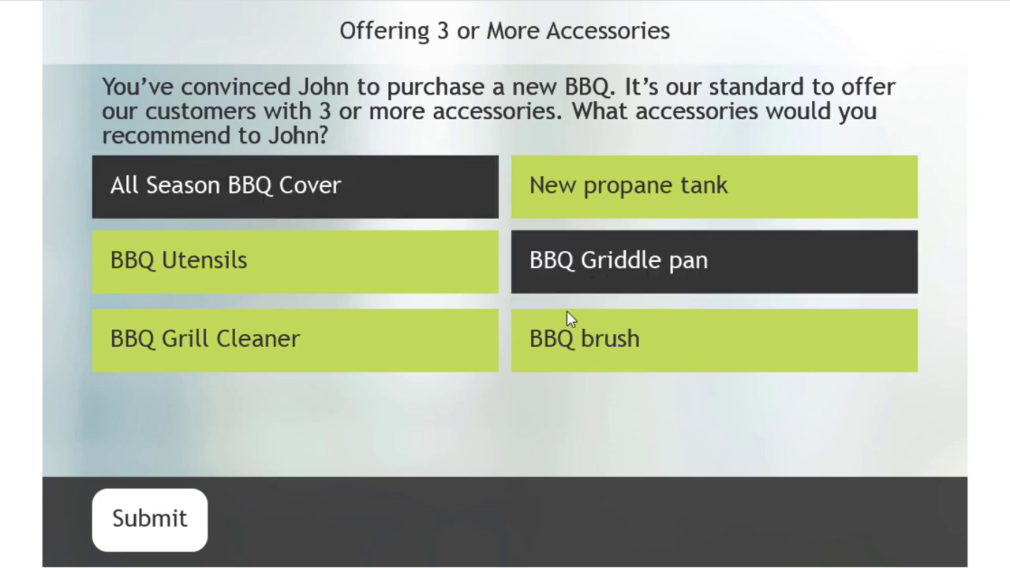
{"action": "left_click", "coordinate": [153, 539]}
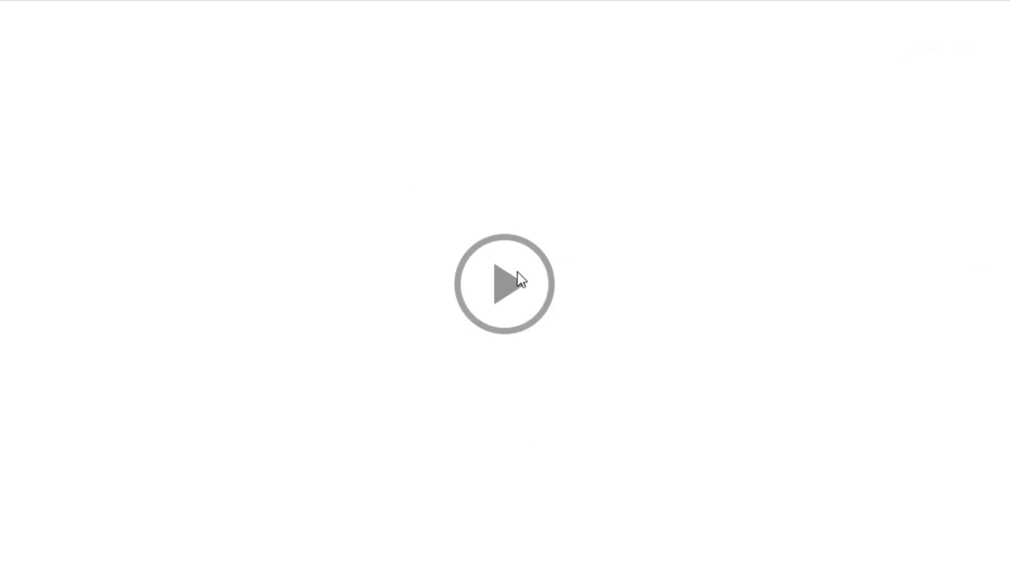
Restart the preview and submit with Cover, Griddle pan, BBQ brush and Grill Cleaner chosen.
{"action": "left_click", "coordinate": [518, 279]}
{"action": "left_click", "coordinate": [366, 200]}
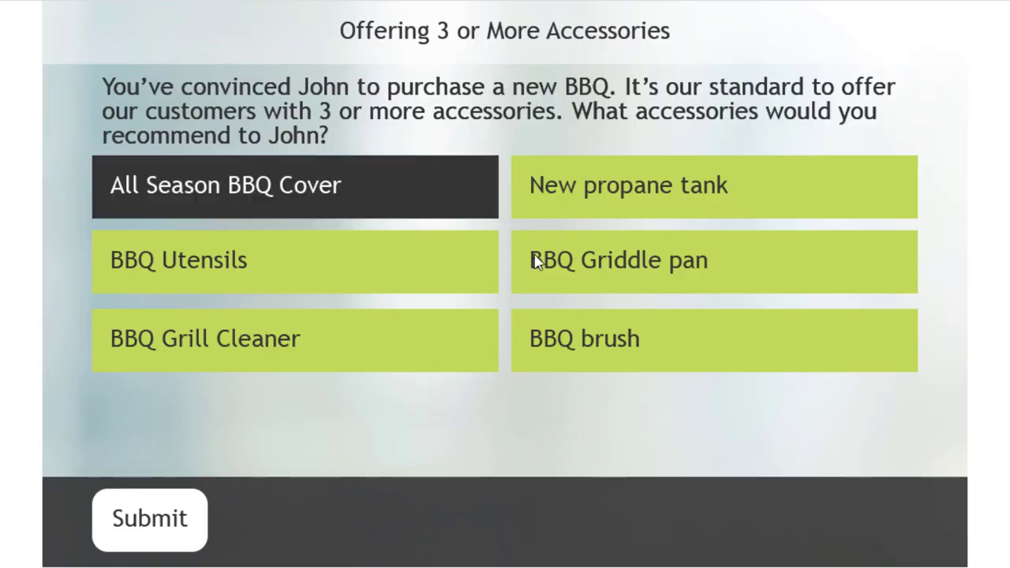
{"action": "left_click", "coordinate": [573, 270]}
{"action": "left_click", "coordinate": [577, 339]}
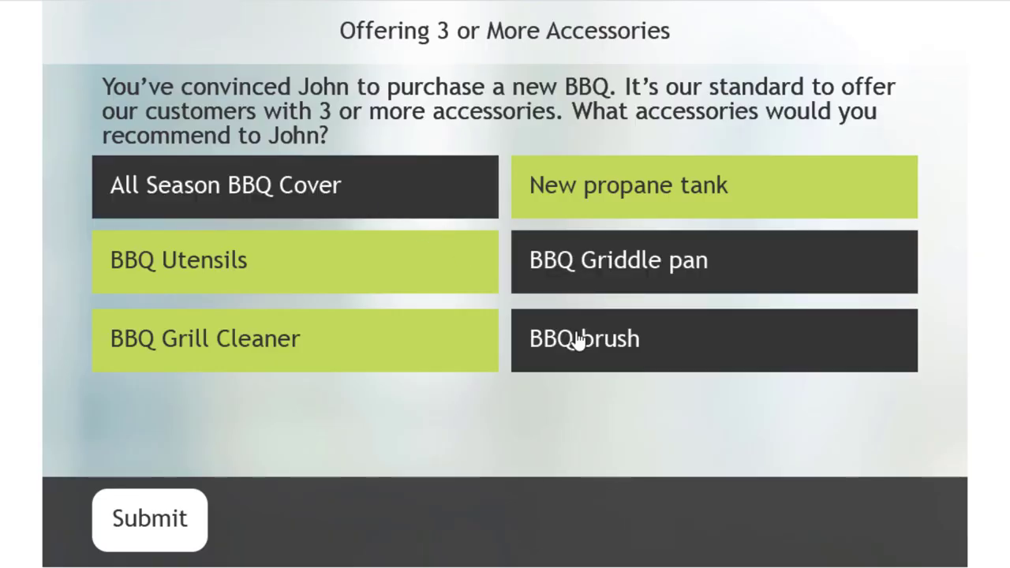
{"action": "left_click", "coordinate": [454, 354]}
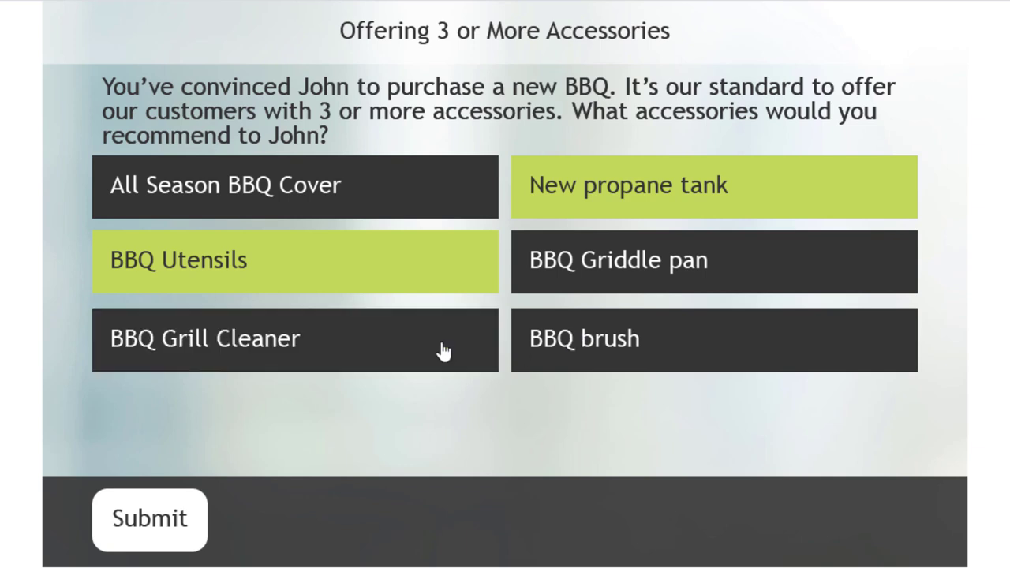
{"action": "left_click", "coordinate": [185, 519]}
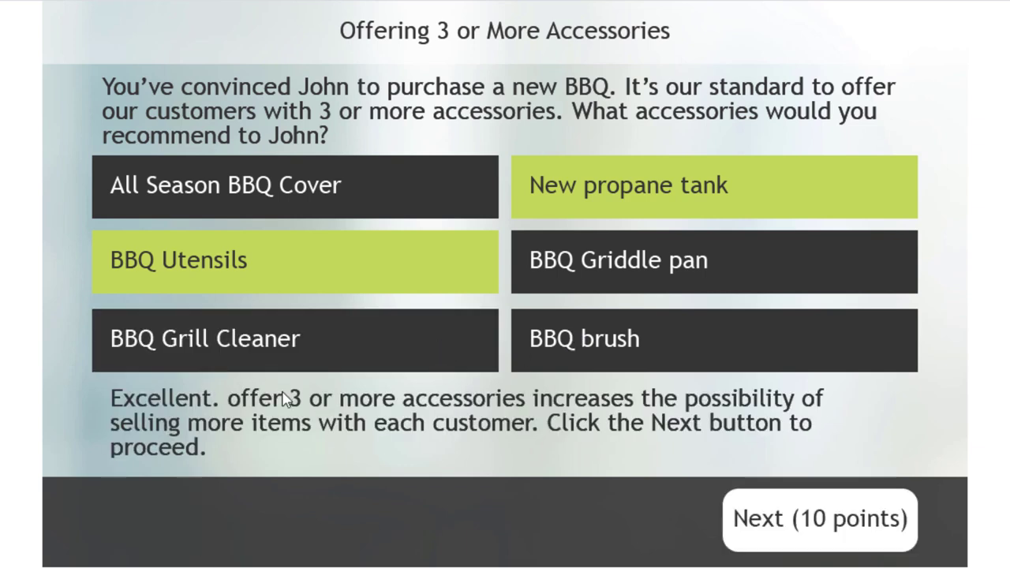